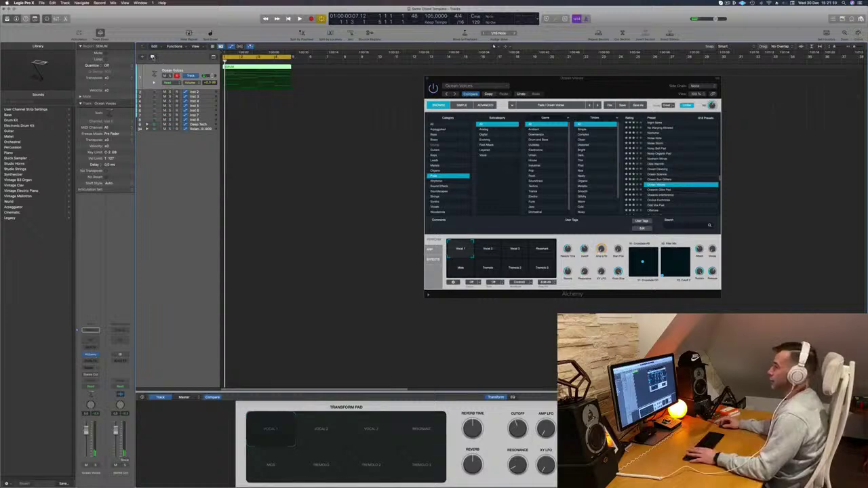
Duplicate the Ocean Voices track with a copy of its SERUM region and delete the upper chord notes, keeping only the four lowest notes
{"action": "left_click", "coordinate": [153, 57]}
{"action": "left_click_drag", "start_coordinate": [249, 72], "coordinate": [249, 80]}
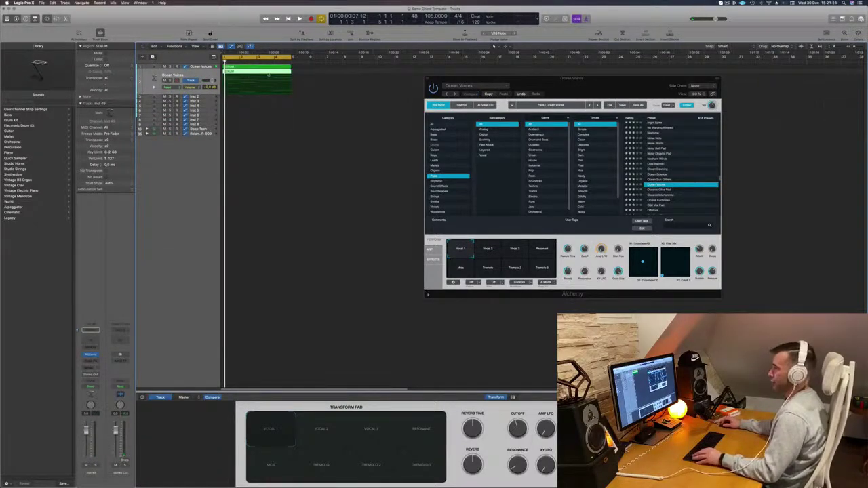
{"action": "key", "text": "p"}
{"action": "left_click_drag", "start_coordinate": [391, 436], "coordinate": [484, 455]}
{"action": "key", "text": "Delete"}
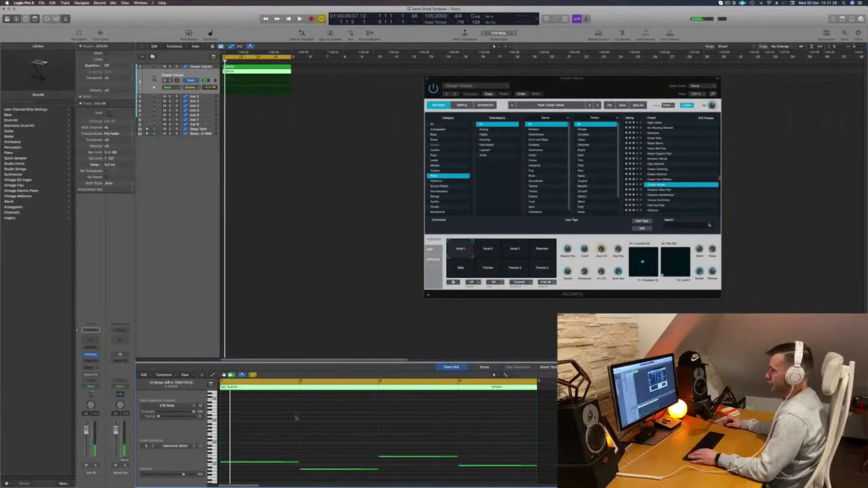
Transpose all four notes of the copied region down one octave and play the loop
{"action": "left_click", "coordinate": [200, 74]}
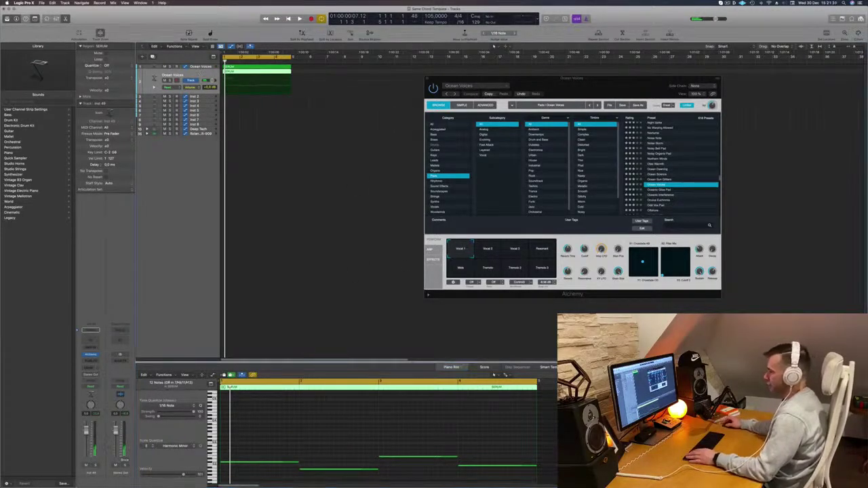
{"action": "left_click_drag", "start_coordinate": [250, 420], "coordinate": [494, 479]}
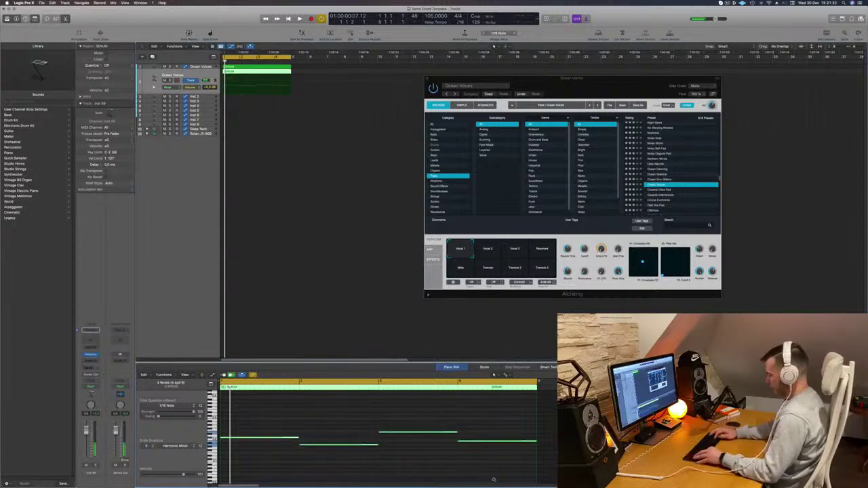
{"action": "key", "text": "alt+shift+Down"}
{"action": "key", "text": "space"}
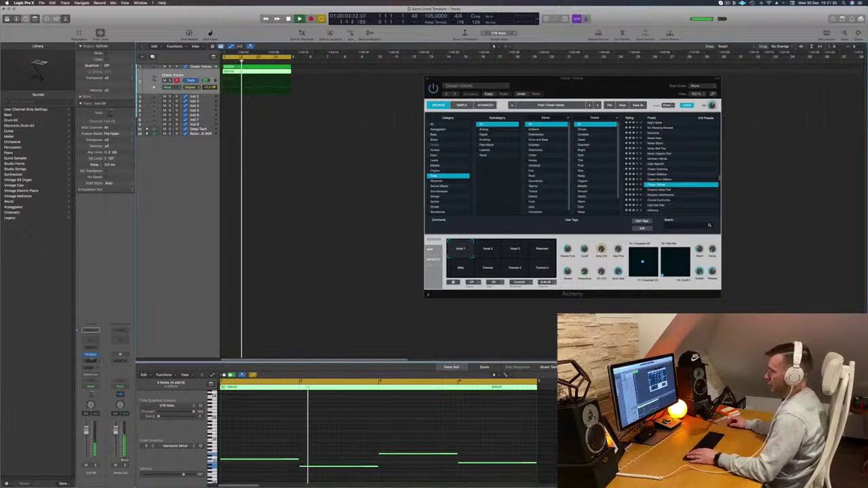
Open the Alchemy instrument of the second track and raise the track's volume to +1.2 dB
{"action": "left_click", "coordinate": [91, 354]}
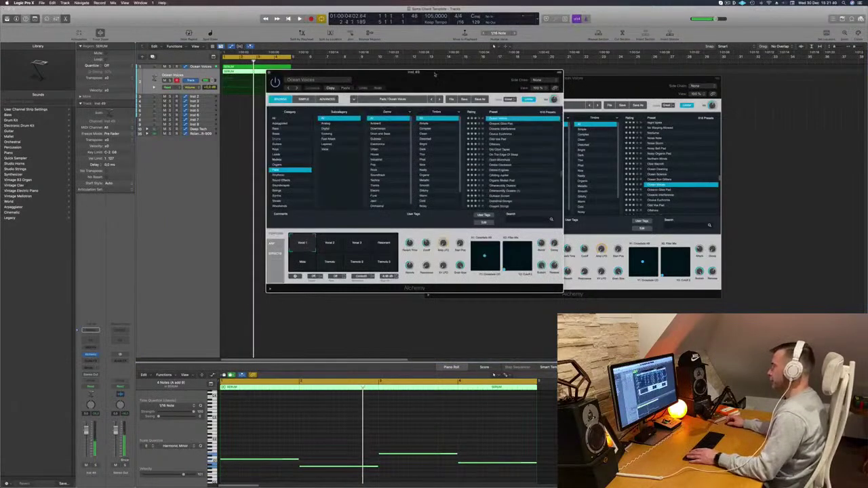
{"action": "left_click_drag", "start_coordinate": [434, 73], "coordinate": [487, 80]}
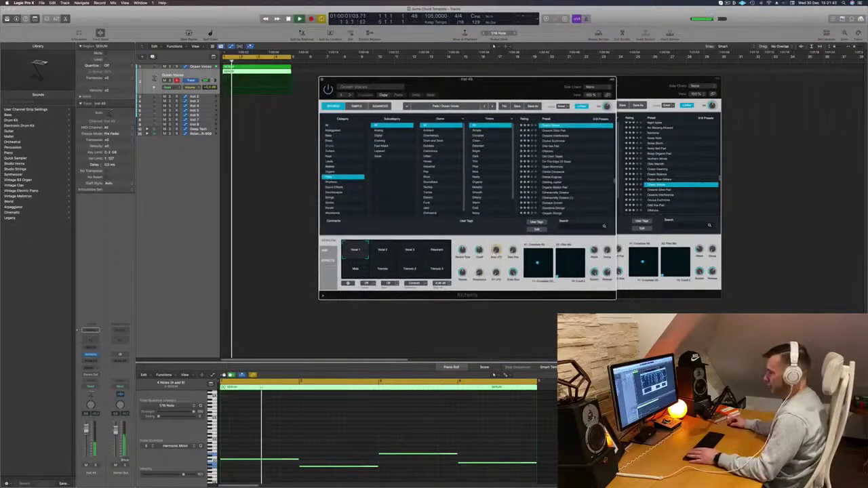
{"action": "left_click", "coordinate": [83, 438]}
{"action": "key", "text": "Return"}
Add a Channel EQ to the second track and boost its low shelf at 100 Hz by about 5 dB
{"action": "left_click", "coordinate": [91, 340]}
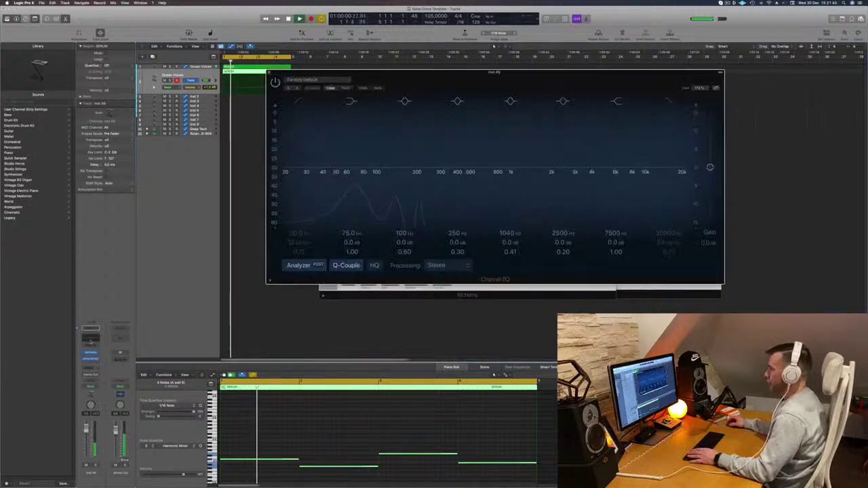
{"action": "left_click_drag", "start_coordinate": [350, 244], "coordinate": [351, 239]}
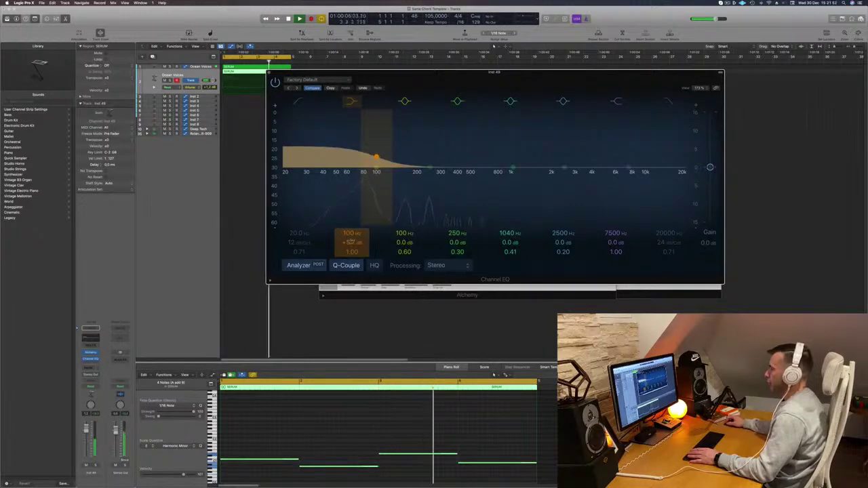
{"action": "left_click", "coordinate": [270, 73]}
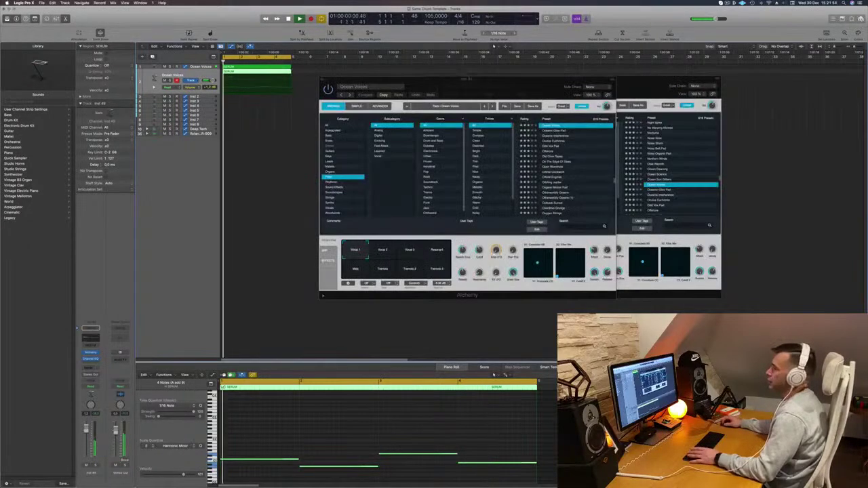
Duplicate the low-note track with its SERUM region and transpose the copy's four notes up one octave
{"action": "left_click", "coordinate": [170, 81]}
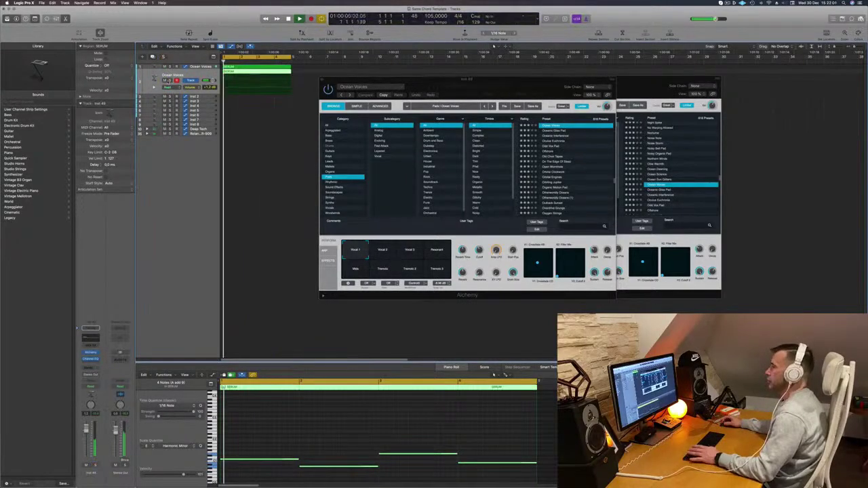
{"action": "left_click_drag", "start_coordinate": [492, 83], "coordinate": [628, 108]}
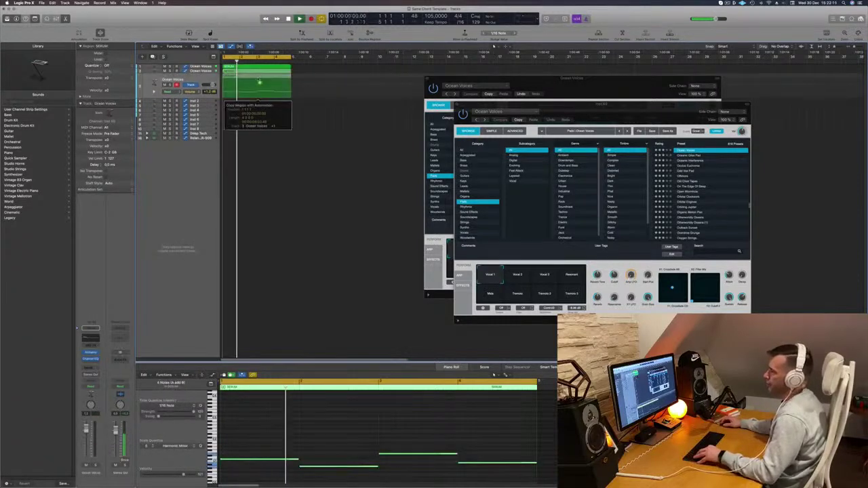
{"action": "left_click_drag", "start_coordinate": [235, 421], "coordinate": [527, 475]}
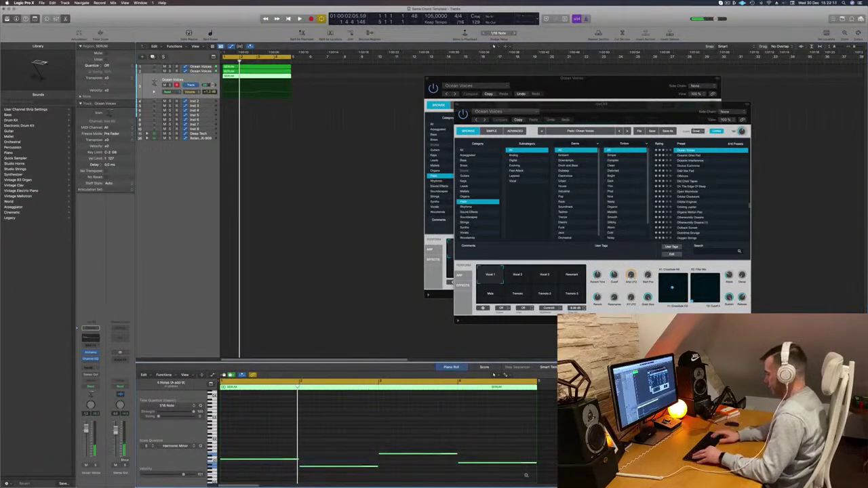
{"action": "key", "text": "alt+shift+Up"}
{"action": "key", "text": "space"}
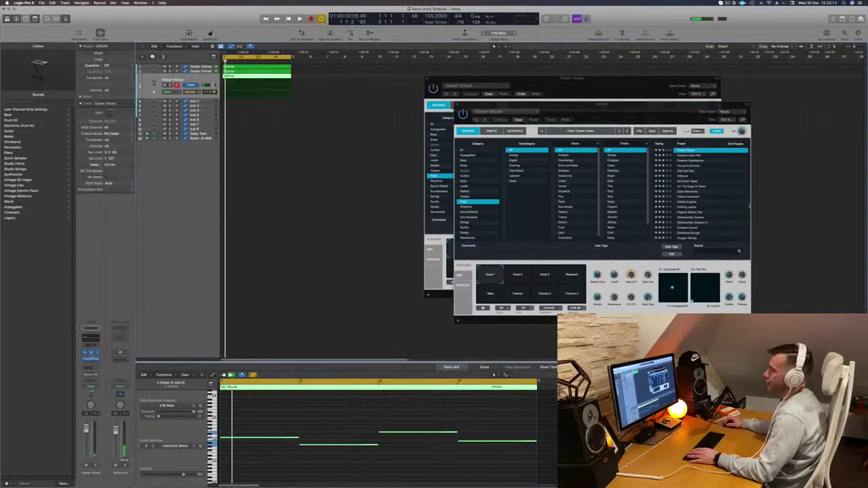
Open Alchemy on the third track and load the Organic Motion Pad preset
{"action": "left_click", "coordinate": [92, 354]}
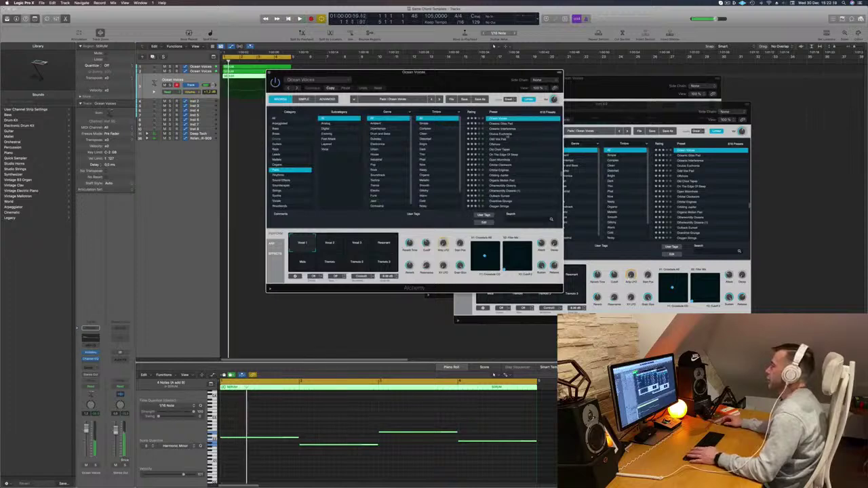
{"action": "scroll", "coordinate": [529, 142], "scroll_direction": "down", "scroll_amount": 3}
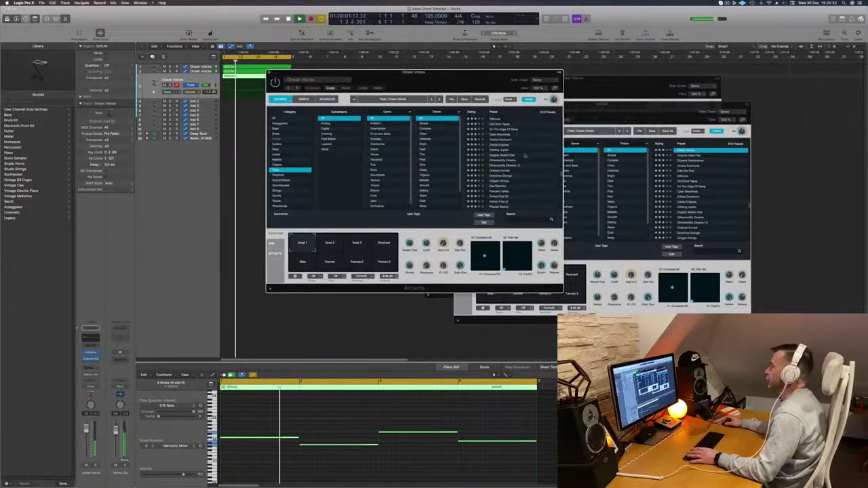
{"action": "left_click", "coordinate": [511, 155]}
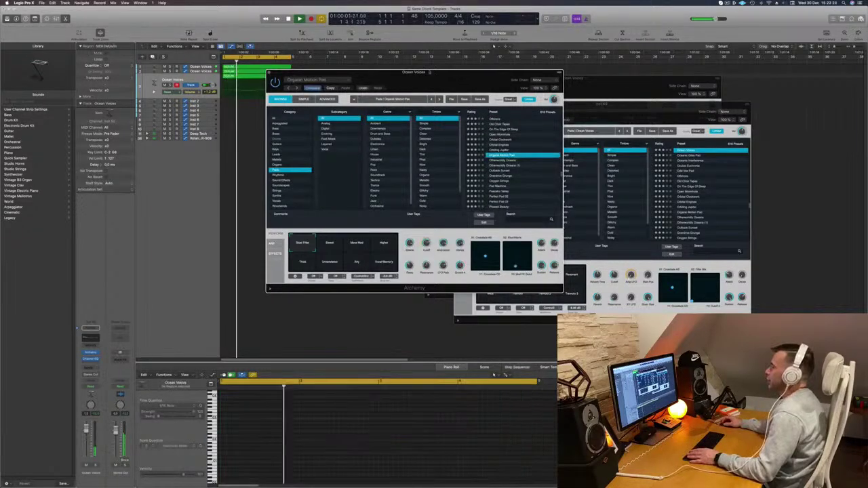
{"action": "left_click_drag", "start_coordinate": [423, 75], "coordinate": [495, 79]}
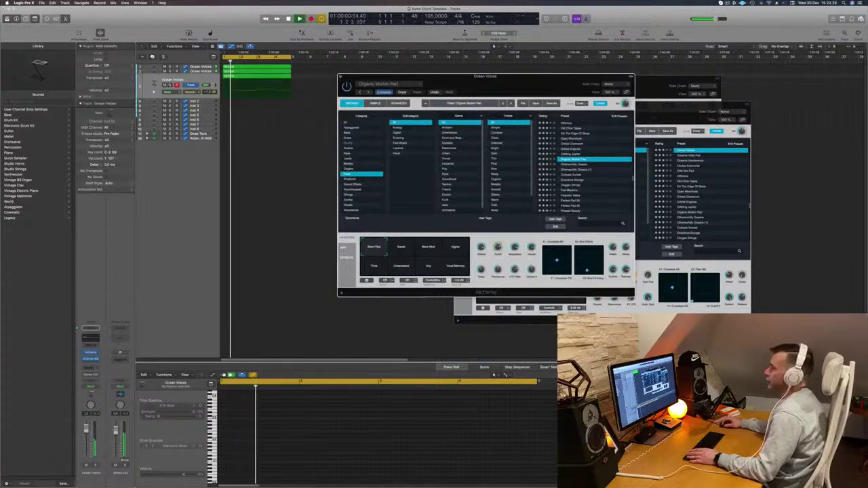
Select the third track's SERUM region and lower the track's volume to -4.8 dB while the loop restarts
{"action": "left_click", "coordinate": [258, 76]}
{"action": "left_click", "coordinate": [258, 76]}
{"action": "key", "text": "Return"}
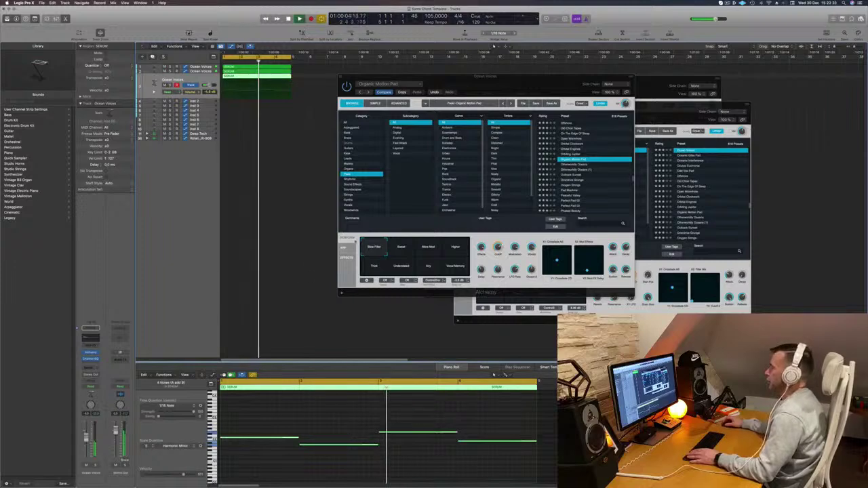
Try the Sweet and Higher variations of Organic Motion Pad, comparing the third track soloed and in the mix
{"action": "left_click", "coordinate": [415, 235]}
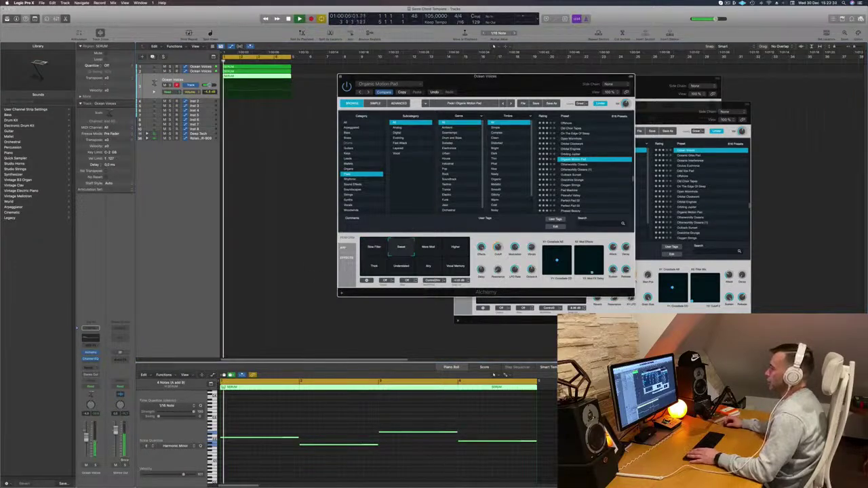
{"action": "left_click", "coordinate": [96, 465]}
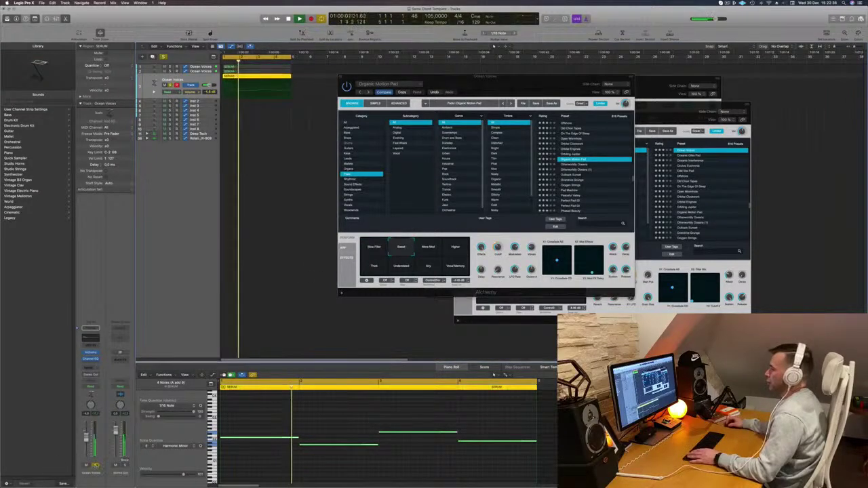
{"action": "left_click", "coordinate": [455, 252]}
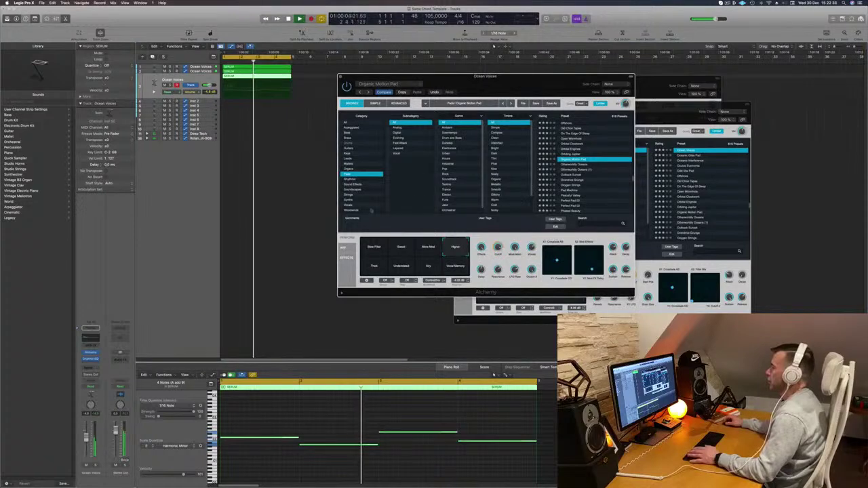
{"action": "left_click", "coordinate": [95, 466]}
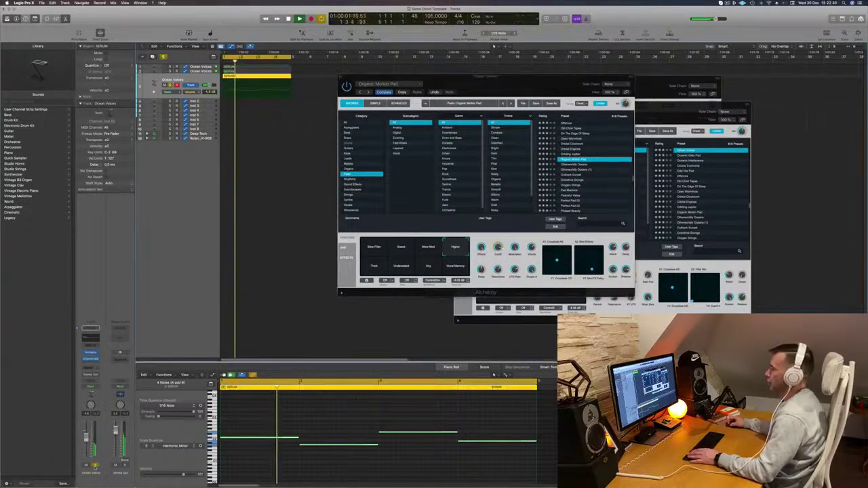
Load the Outback Sunset preset on the third track and play the track soloed from the start
{"action": "left_click", "coordinate": [582, 176]}
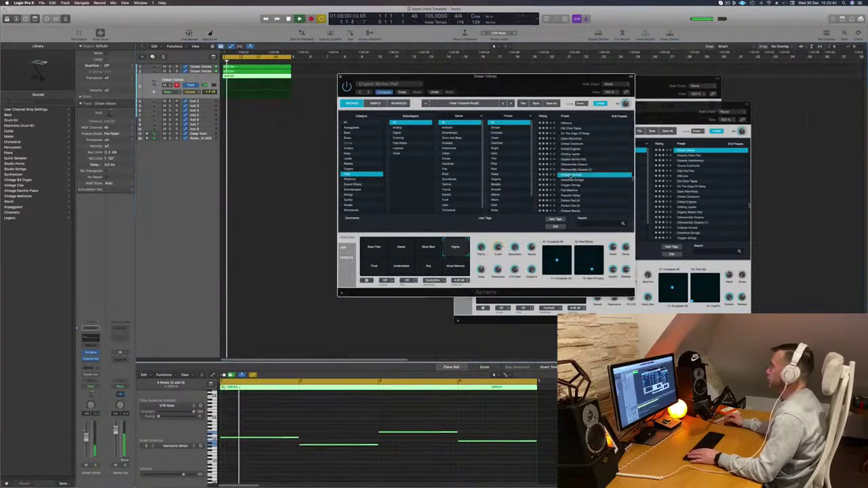
{"action": "left_click_drag", "start_coordinate": [536, 77], "coordinate": [573, 58]}
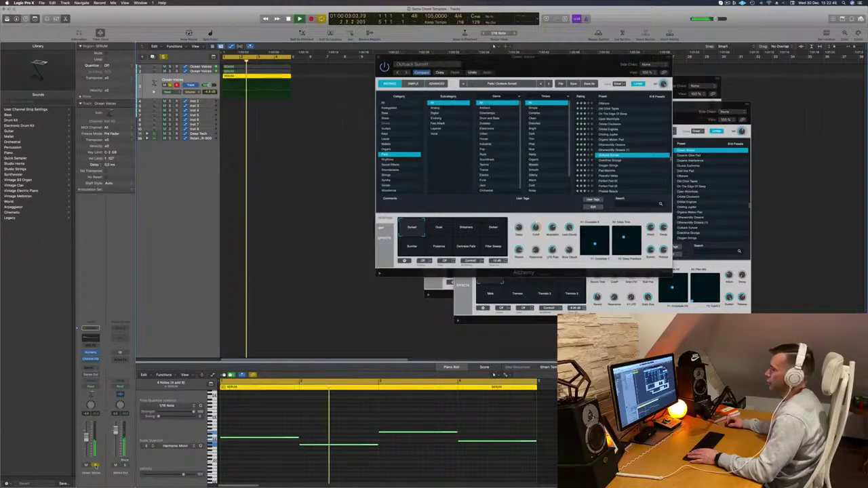
{"action": "key", "text": "Return"}
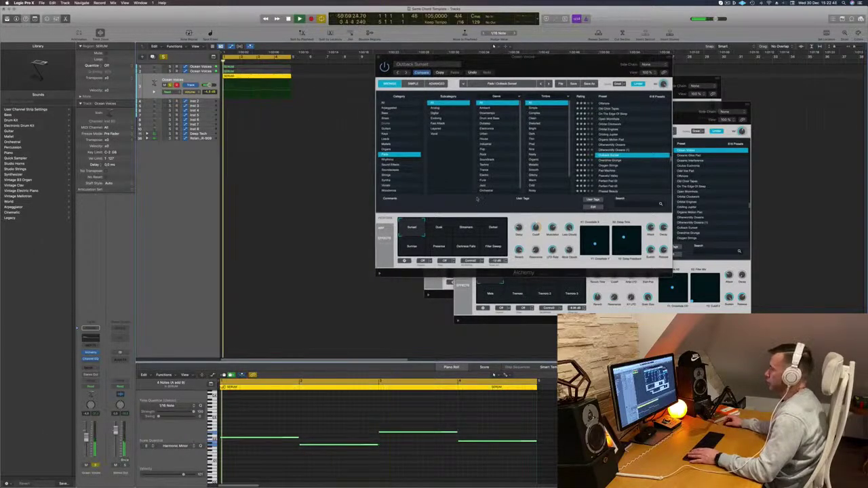
Audition several Outback Sunset variations, including Darker, and settle on Dusk
{"action": "left_click", "coordinate": [437, 232]}
{"action": "left_click", "coordinate": [473, 230]}
{"action": "left_click", "coordinate": [494, 230]}
{"action": "key", "text": "space"}
{"action": "key", "text": "space"}
{"action": "left_click", "coordinate": [434, 231]}
{"action": "key", "text": "Return"}
Transpose the third track's four notes up one octave and play them unsoloed with the other tracks
{"action": "left_click_drag", "start_coordinate": [284, 412], "coordinate": [471, 466]}
{"action": "key", "text": "Return"}
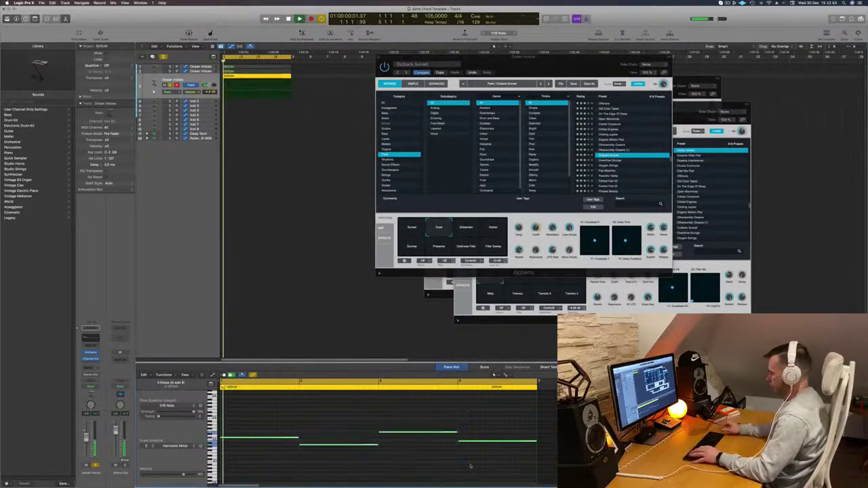
{"action": "key", "text": "shift+alt+Up"}
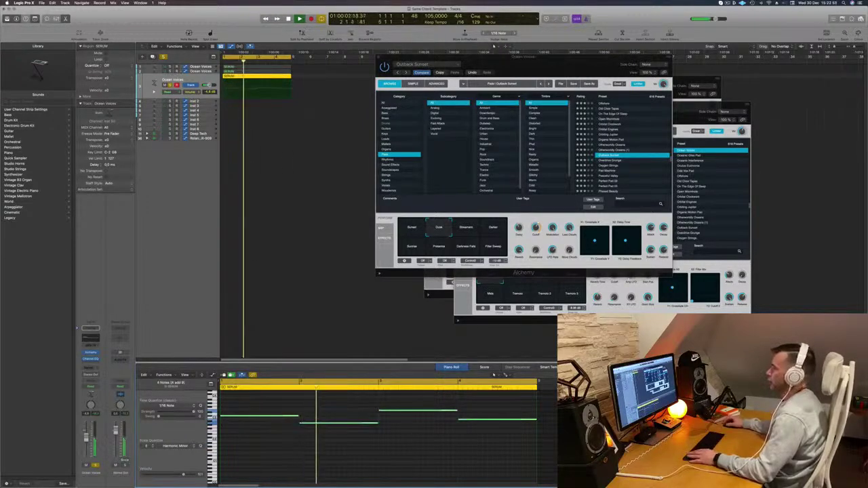
{"action": "left_click", "coordinate": [170, 85]}
{"action": "key", "text": "Return"}
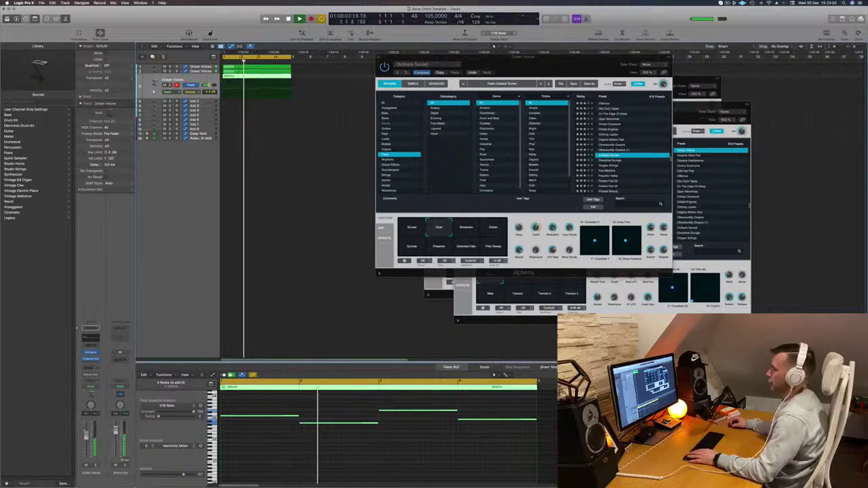
Load the Oxygen Strings preset in the third track's Alchemy
{"action": "left_click_drag", "start_coordinate": [536, 60], "coordinate": [444, 171]}
{"action": "key", "text": "Return"}
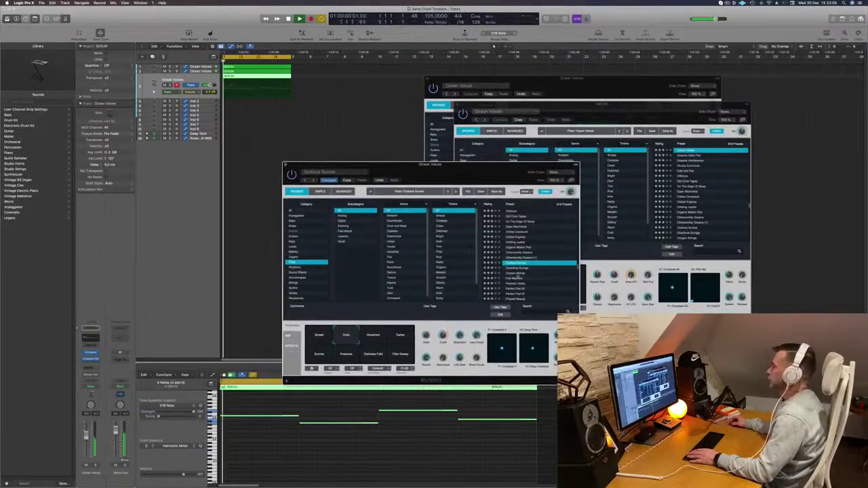
{"action": "left_click", "coordinate": [516, 273]}
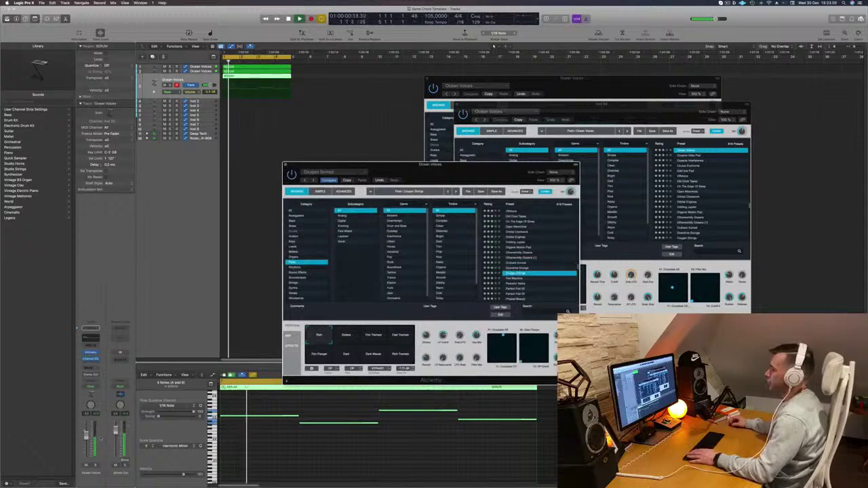
Transpose the third track's four notes down two octaves and compare the track soloed and in the mix
{"action": "left_click_drag", "start_coordinate": [264, 455], "coordinate": [495, 406]}
{"action": "key", "text": "shift+alt+Down"}
{"action": "key", "text": "shift+alt+Down"}
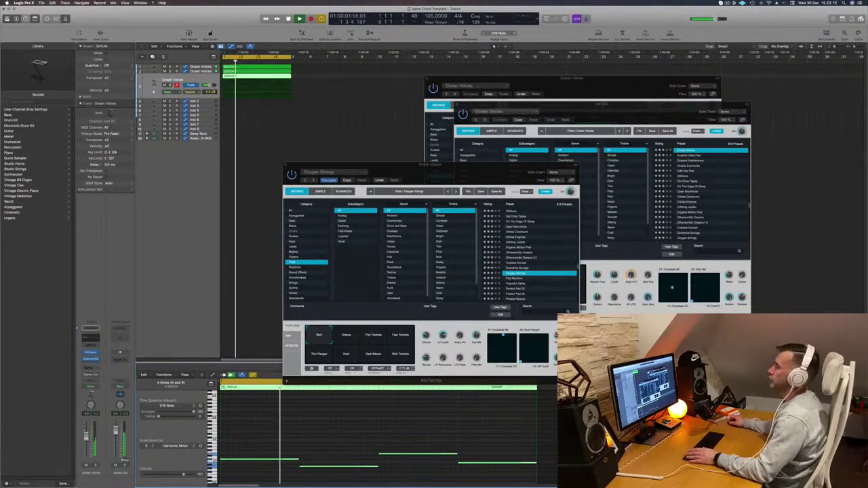
{"action": "key", "text": "ctrl+s"}
{"action": "key", "text": "ctrl+s"}
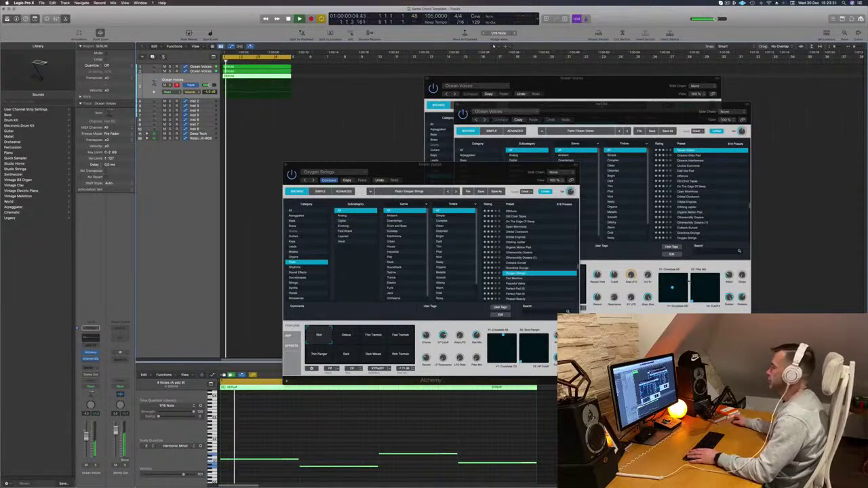
Load the Pad Machine preset on the third track and solo the track to hear it alone
{"action": "scroll", "coordinate": [542, 257], "scroll_direction": "down", "scroll_amount": 2}
{"action": "left_click", "coordinate": [512, 251]}
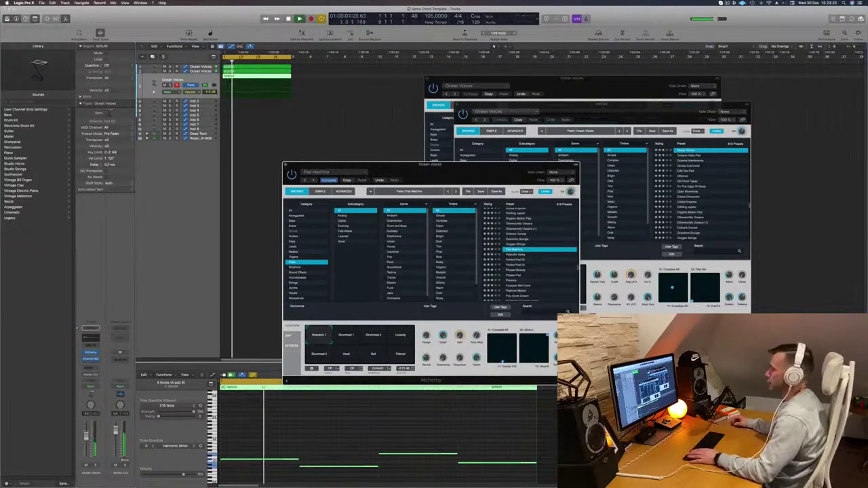
{"action": "key", "text": "ctrl+s"}
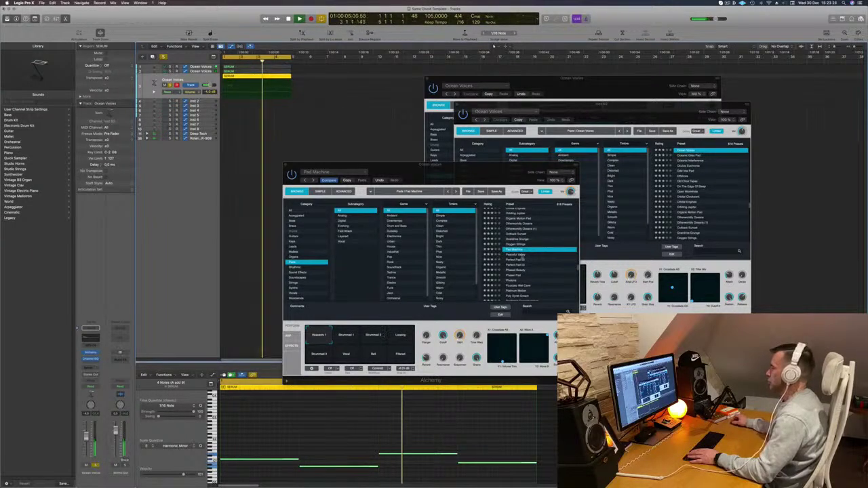
Load the Perfect Pad 02 preset in the third track's Alchemy and compare the track in the mix and soloed
{"action": "left_click", "coordinate": [522, 254]}
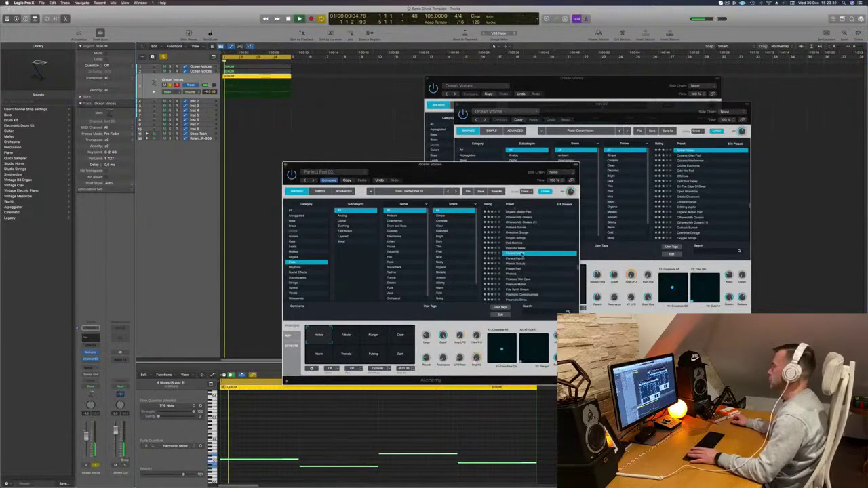
{"action": "key", "text": "space"}
{"action": "left_click", "coordinate": [95, 465]}
{"action": "key", "text": "space"}
{"action": "key", "text": "space"}
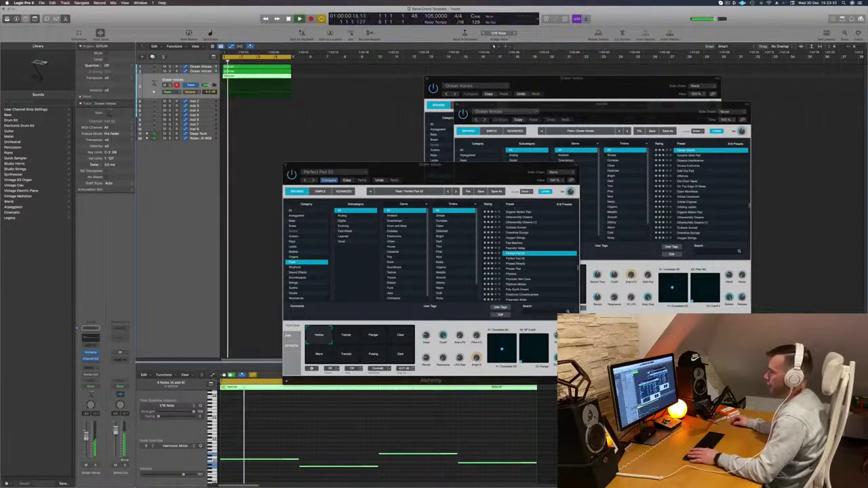
{"action": "left_click", "coordinate": [170, 85]}
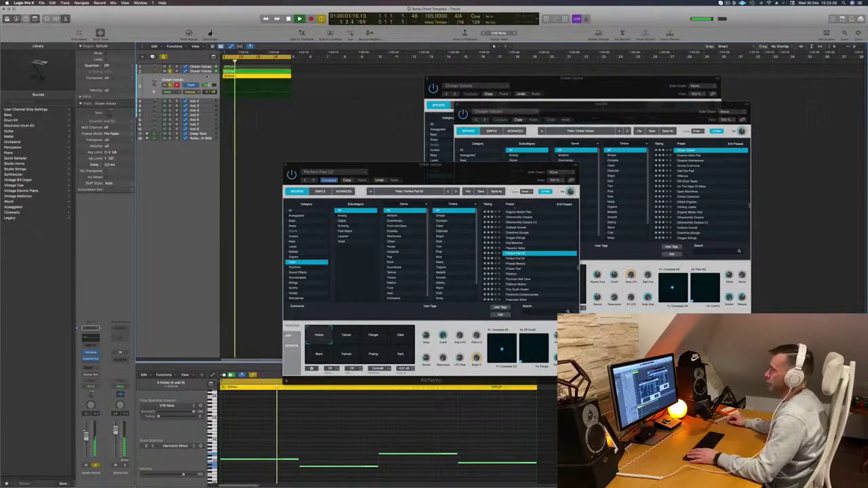
Audition the Perfect Pad 02 performance snapshots, choose Warm and close that Alchemy window
{"action": "left_click", "coordinate": [349, 335]}
{"action": "left_click", "coordinate": [378, 336]}
{"action": "left_click", "coordinate": [400, 337]}
{"action": "left_click", "coordinate": [316, 356]}
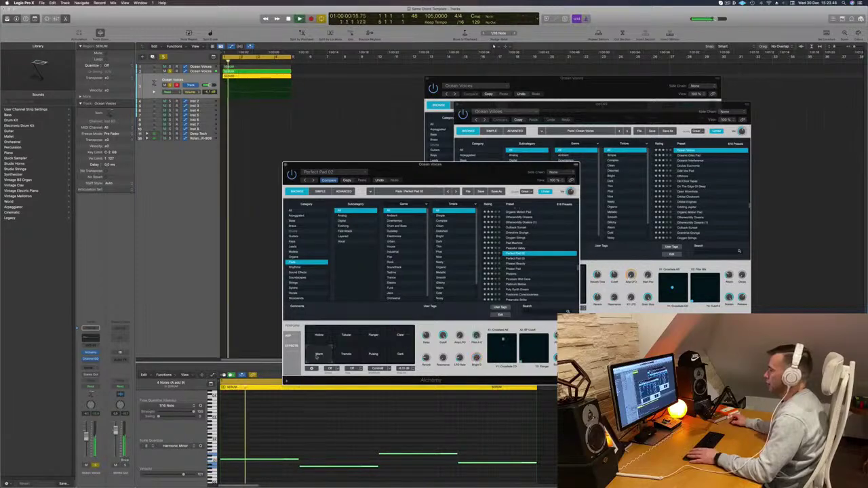
{"action": "left_click_drag", "start_coordinate": [461, 182], "coordinate": [487, 190]}
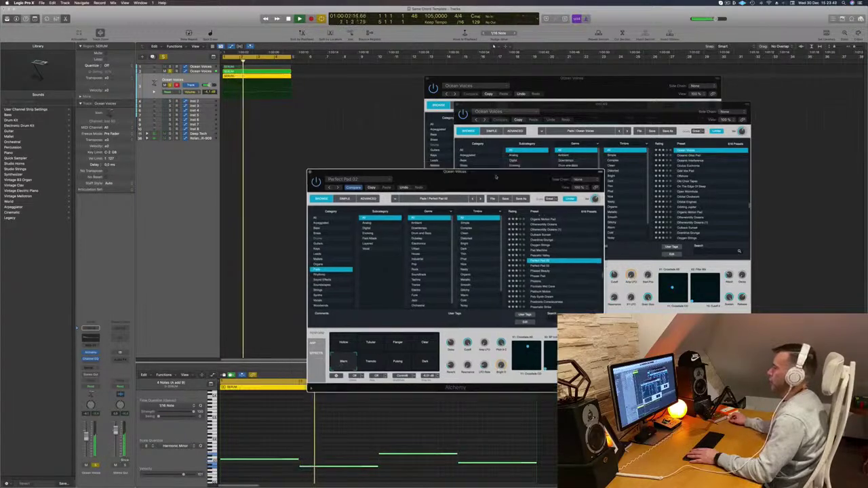
{"action": "key", "text": "super+w"}
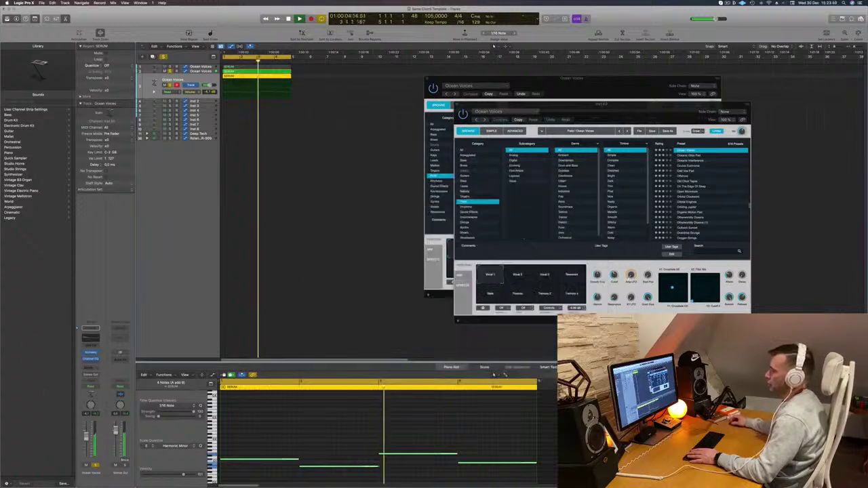
Clear the solo, play the three layers together and select the first track
{"action": "left_click", "coordinate": [164, 58]}
{"action": "key", "text": "space"}
{"action": "key", "text": "space"}
{"action": "left_click", "coordinate": [156, 67]}
{"action": "key", "text": "space"}
{"action": "key", "text": "space"}
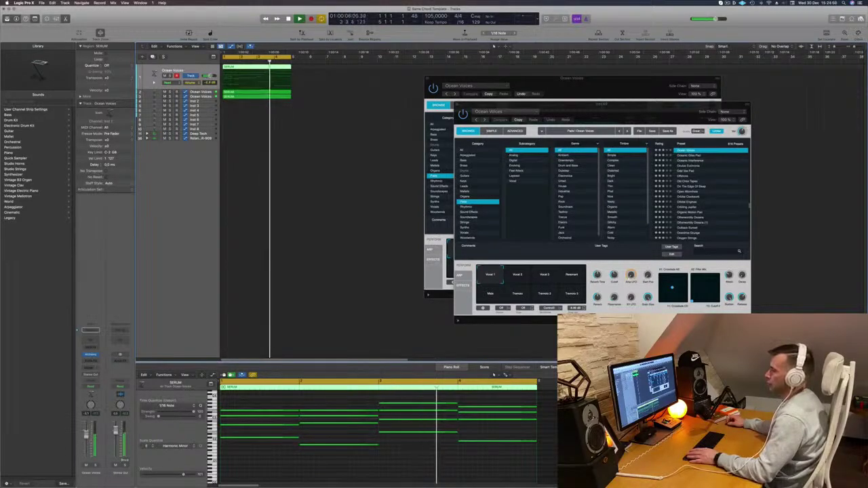
Close the remaining Alchemy windows
{"action": "left_click", "coordinate": [91, 355]}
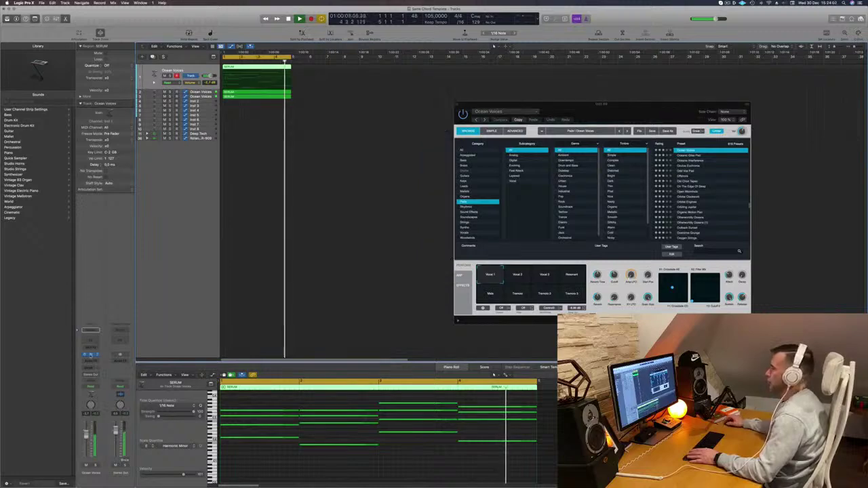
{"action": "left_click_drag", "start_coordinate": [593, 123], "coordinate": [536, 177]}
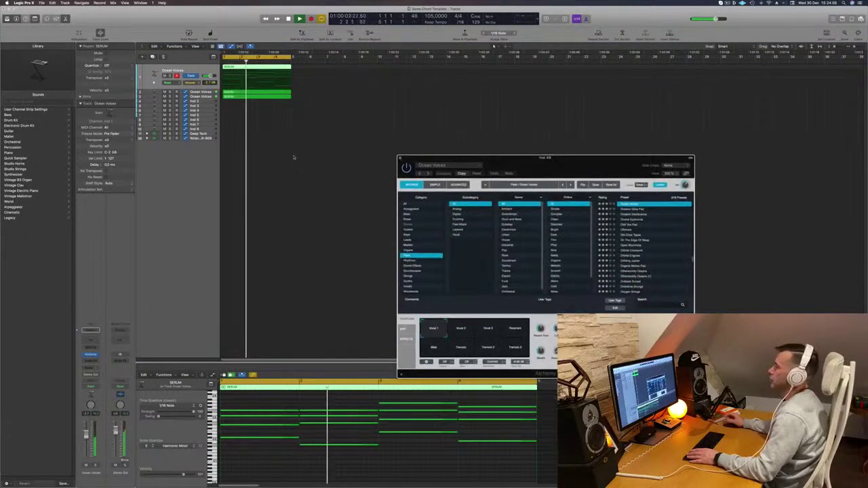
{"action": "left_click", "coordinate": [400, 158]}
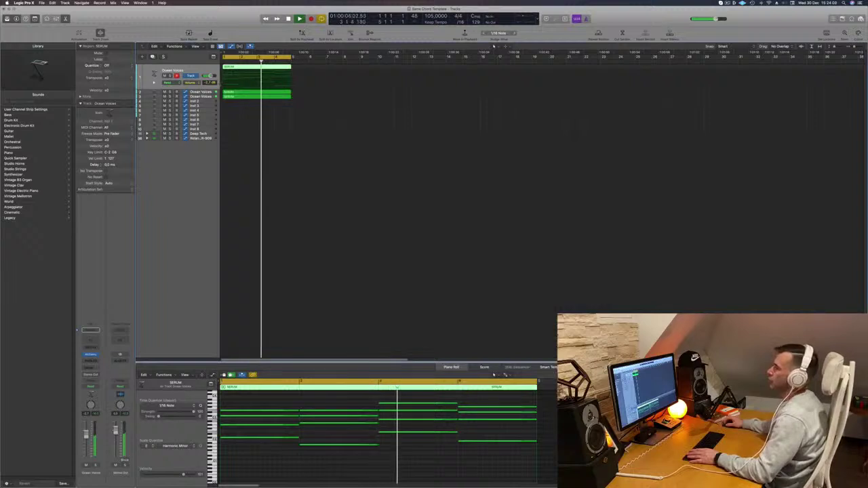
Create a new track with duplicate settings directly below the third track
{"action": "key", "text": "Return"}
{"action": "left_click", "coordinate": [207, 101]}
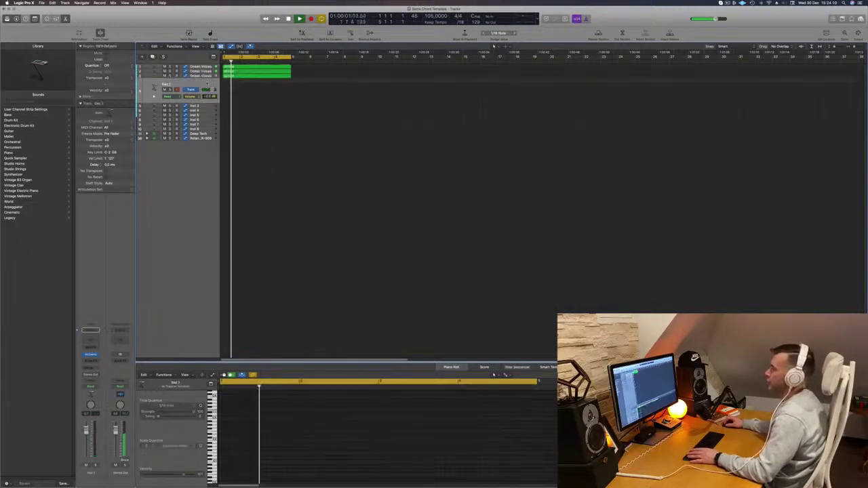
{"action": "key", "text": "Up"}
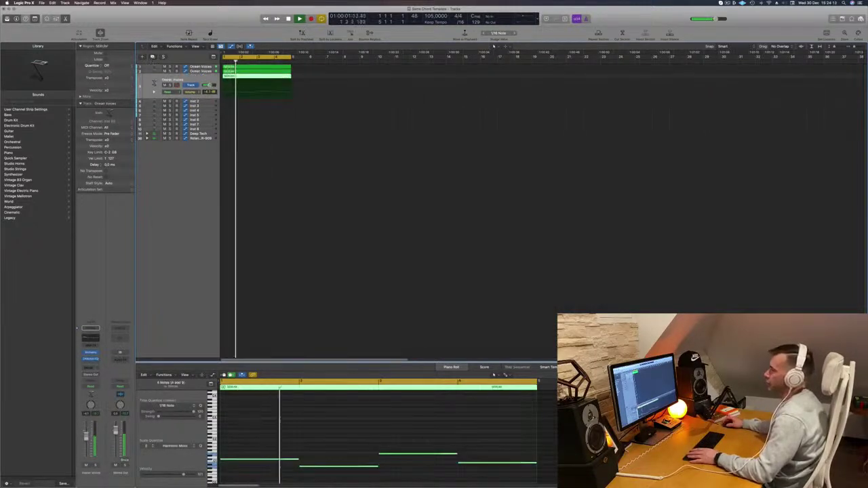
{"action": "key", "text": "super+d"}
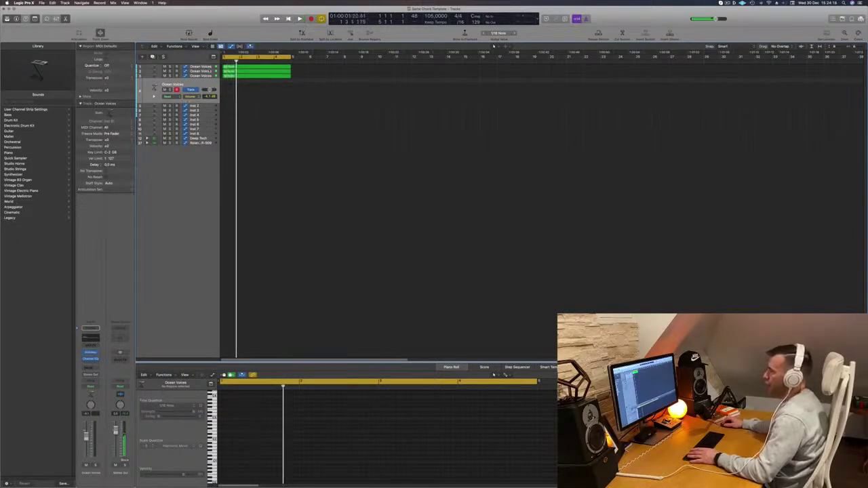
Create a new track with the first track's settings and move it directly below the third track
{"action": "left_click", "coordinate": [210, 67]}
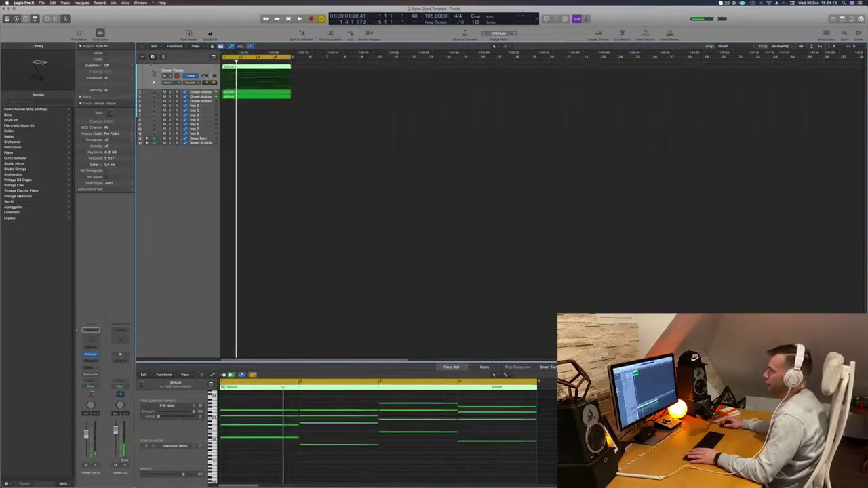
{"action": "left_click", "coordinate": [154, 58]}
{"action": "left_click_drag", "start_coordinate": [191, 74], "coordinate": [191, 103]}
{"action": "key", "text": "space"}
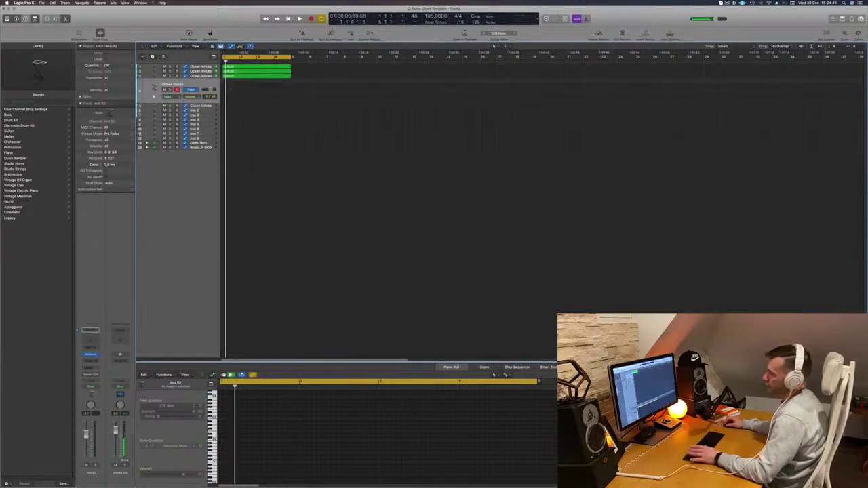
Open the fourth track's Alchemy and add a send to Bus 7 on that track
{"action": "left_click", "coordinate": [91, 355]}
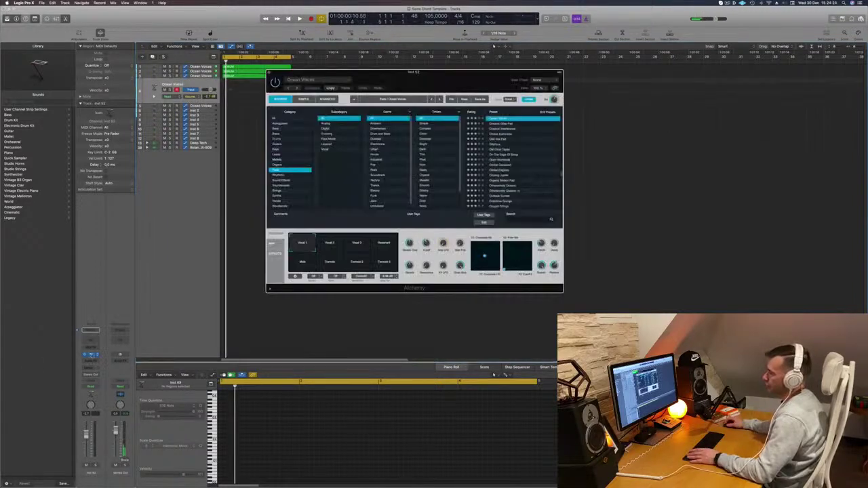
{"action": "left_click", "coordinate": [91, 331]}
{"action": "mouse_move", "coordinate": [102, 375]}
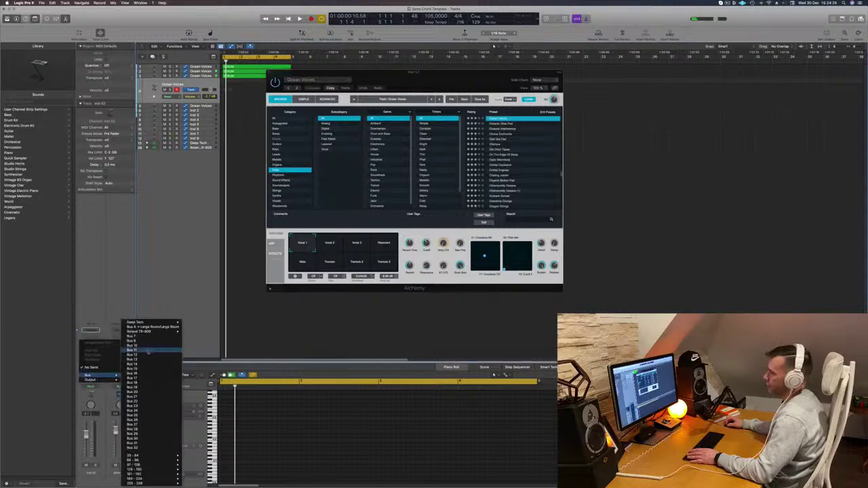
{"action": "left_click", "coordinate": [148, 338]}
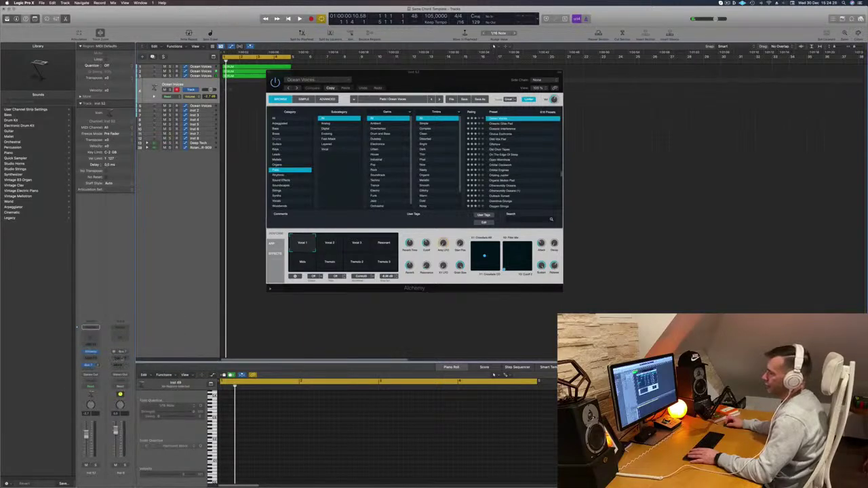
Insert a stereo SilverVerb on the Bus 7 aux and turn up the fourth track's send level
{"action": "left_click", "coordinate": [119, 353]}
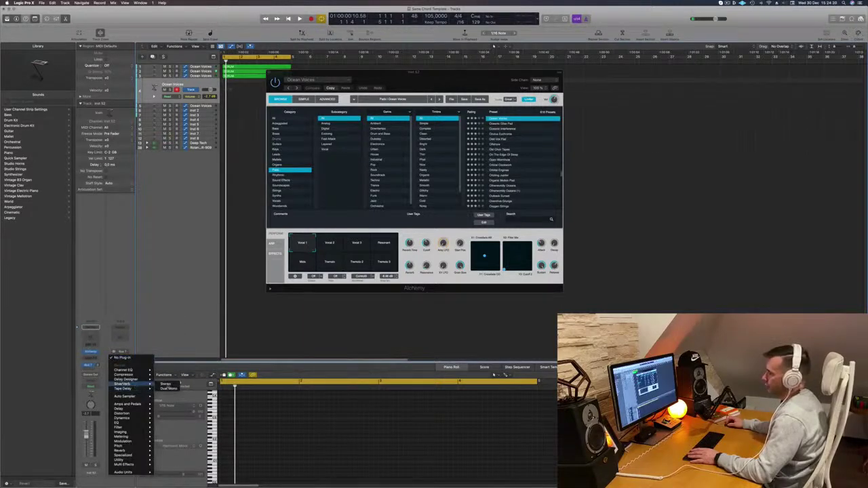
{"action": "left_click", "coordinate": [165, 384]}
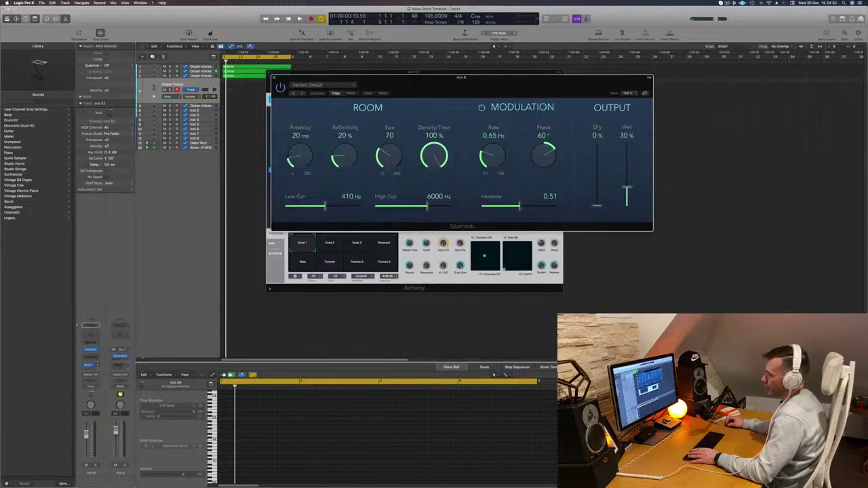
{"action": "left_click", "coordinate": [98, 365]}
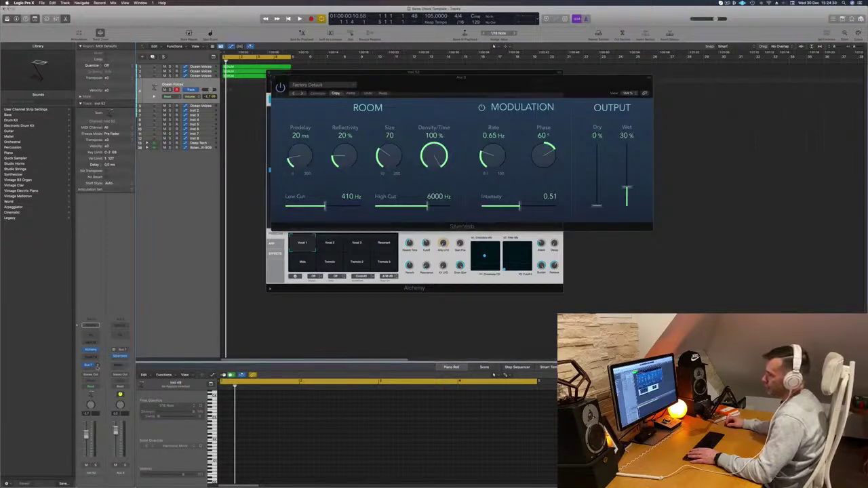
Bring the fourth track's Alchemy forward and filter its presets to the Keys category with the loop playing
{"action": "key", "text": "space"}
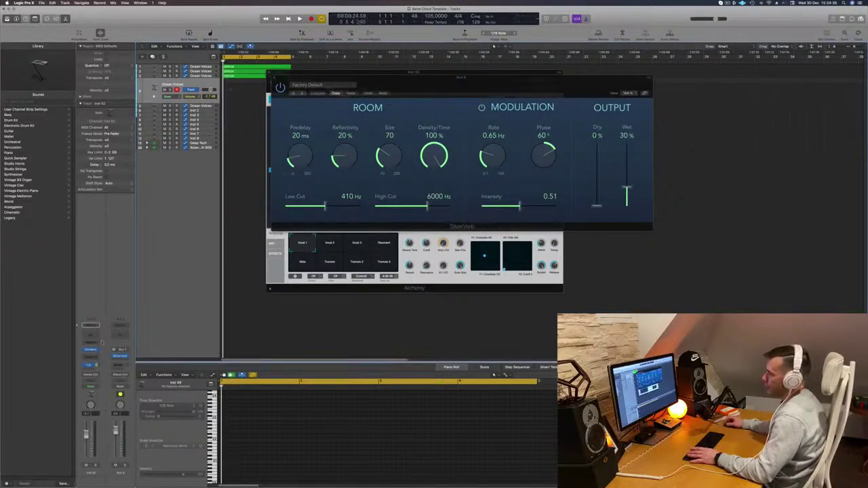
{"action": "left_click", "coordinate": [90, 350]}
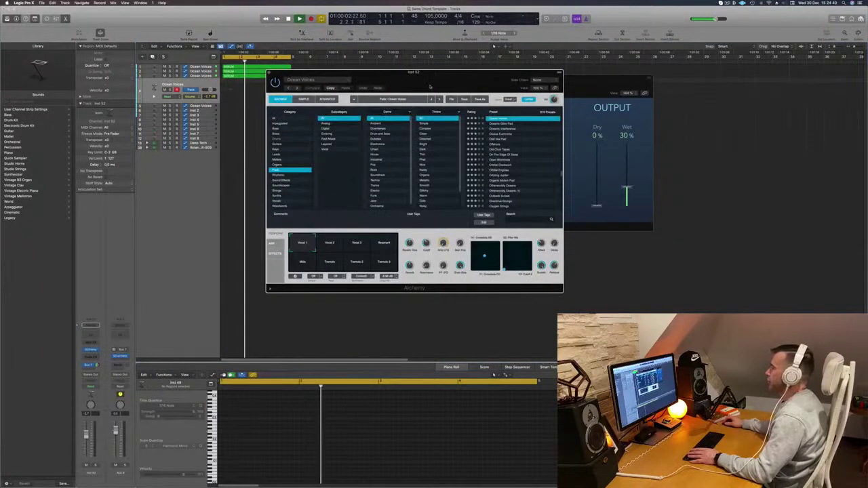
{"action": "left_click_drag", "start_coordinate": [380, 72], "coordinate": [368, 71]}
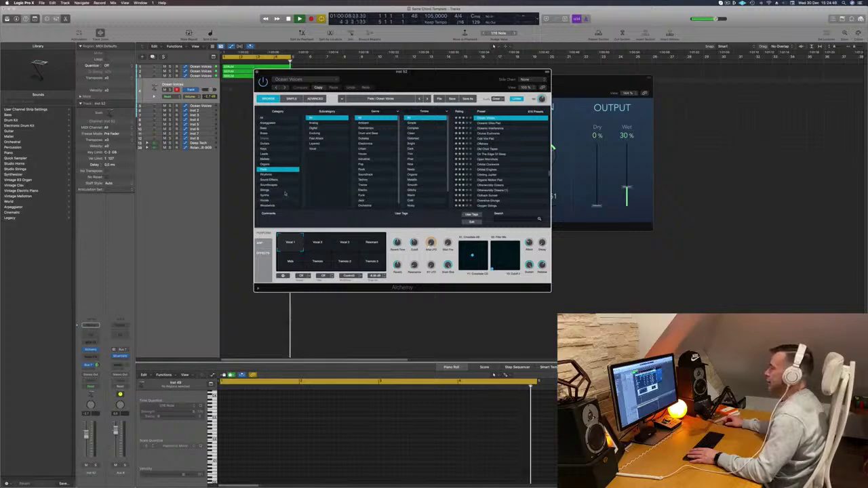
{"action": "key", "text": "space"}
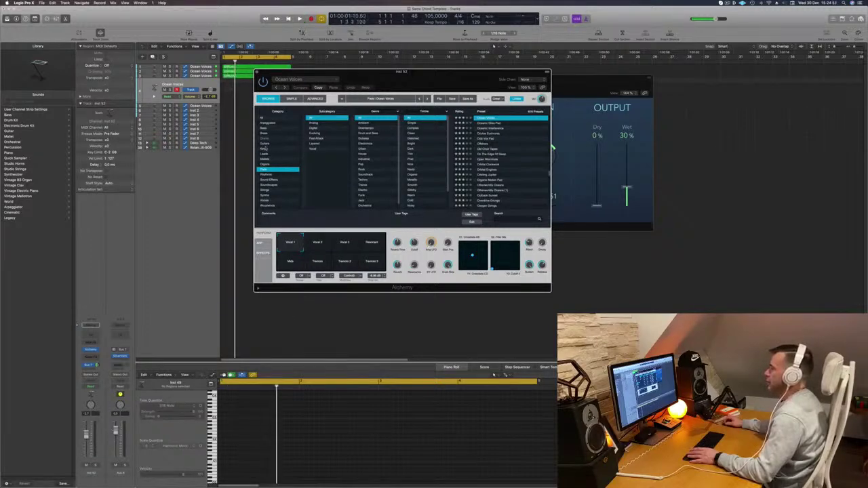
{"action": "left_click", "coordinate": [265, 148]}
{"action": "left_click_drag", "start_coordinate": [386, 77], "coordinate": [429, 77]}
{"action": "key", "text": "space"}
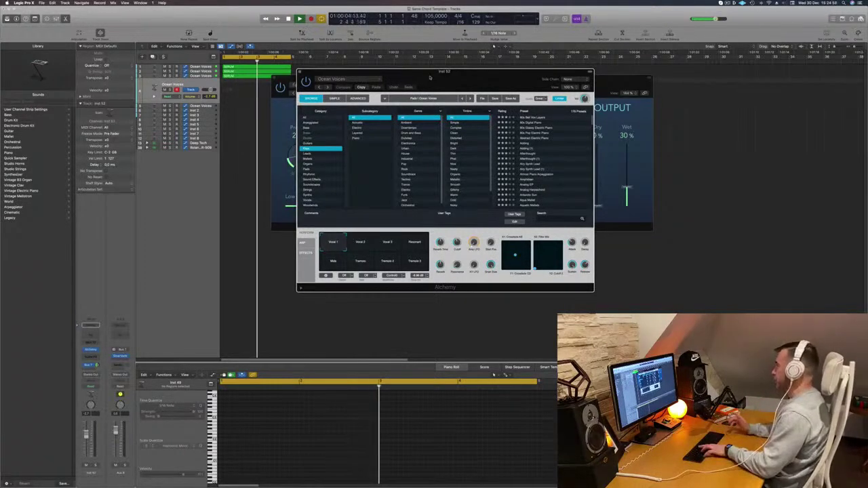
Open Musical Typing, shift its keyboard range to a higher octave and play a test note
{"action": "key", "text": "super+k"}
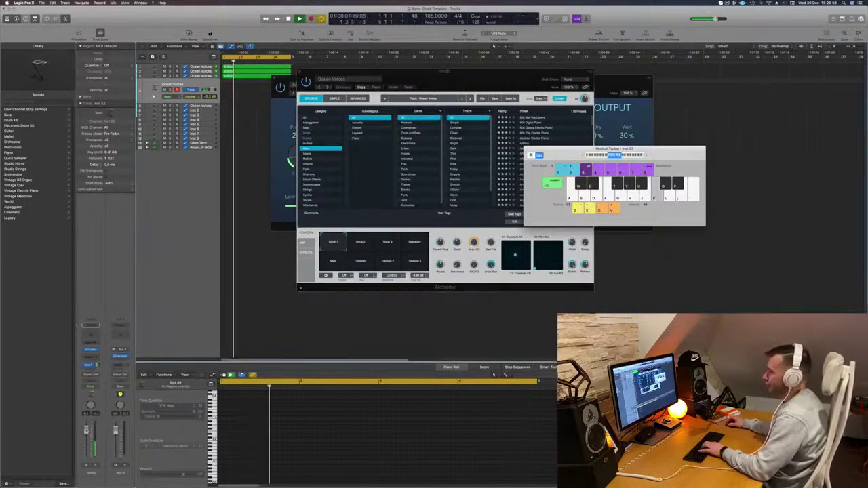
{"action": "left_click", "coordinate": [646, 156]}
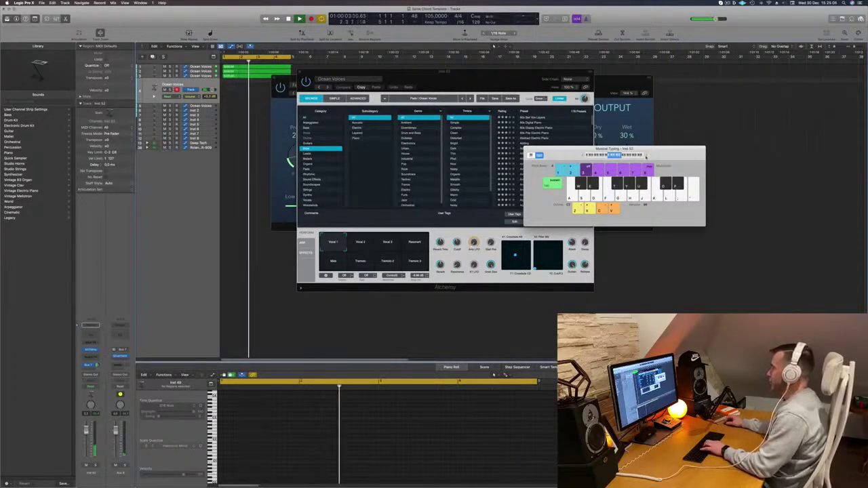
{"action": "key", "text": "j"}
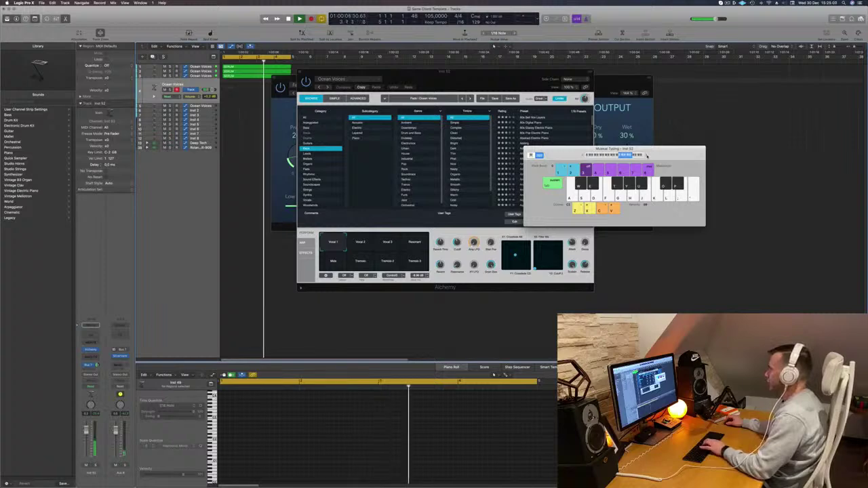
Arrange the Alchemy and Musical Typing windows so both are accessible and load the 80s Bell Vox Layers preset
{"action": "left_click_drag", "start_coordinate": [471, 82], "coordinate": [509, 162]}
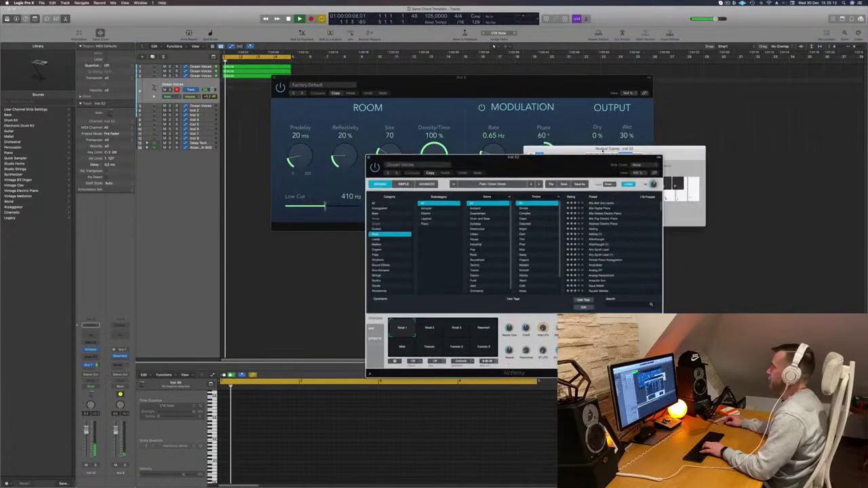
{"action": "left_click_drag", "start_coordinate": [593, 149], "coordinate": [456, 107]}
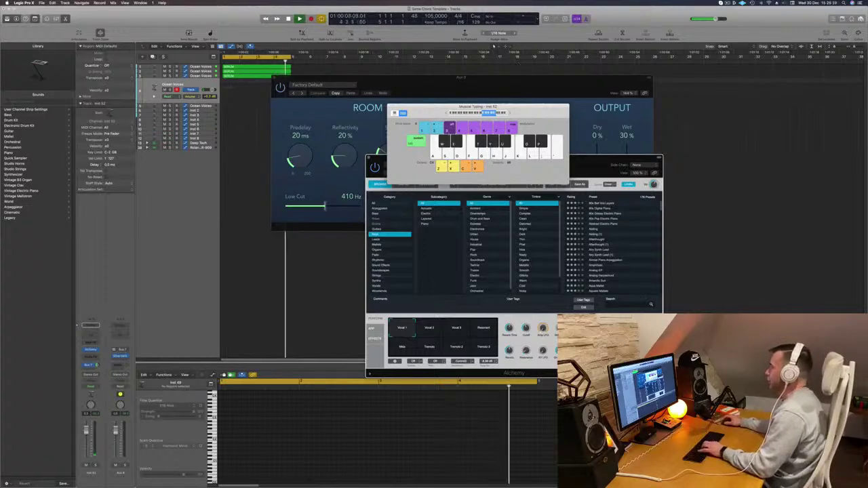
{"action": "left_click_drag", "start_coordinate": [481, 116], "coordinate": [585, 55]}
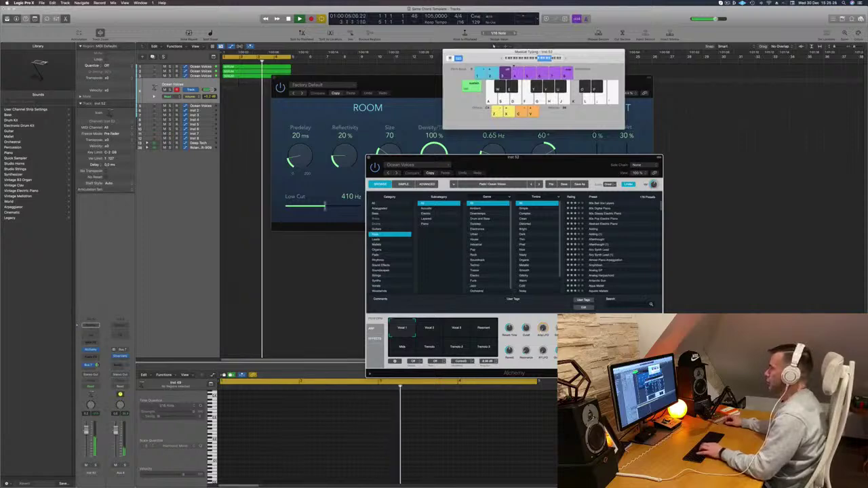
{"action": "left_click_drag", "start_coordinate": [563, 158], "coordinate": [512, 140]}
{"action": "key", "text": "h"}
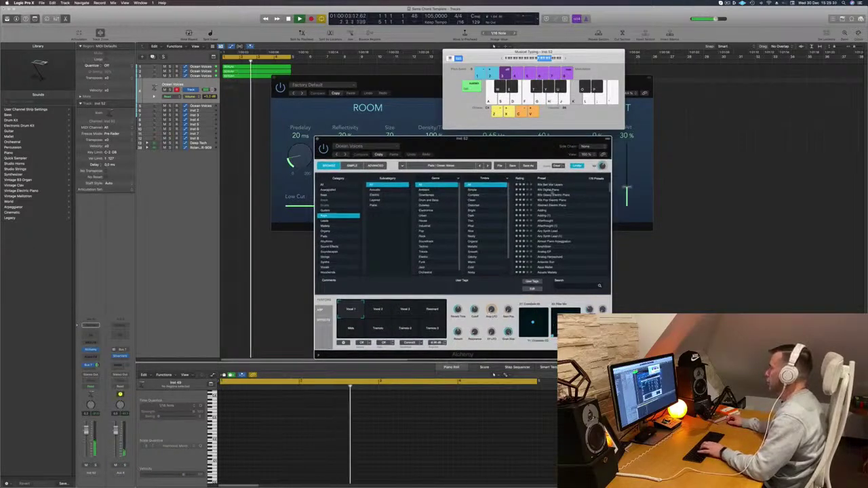
{"action": "left_click", "coordinate": [553, 185]}
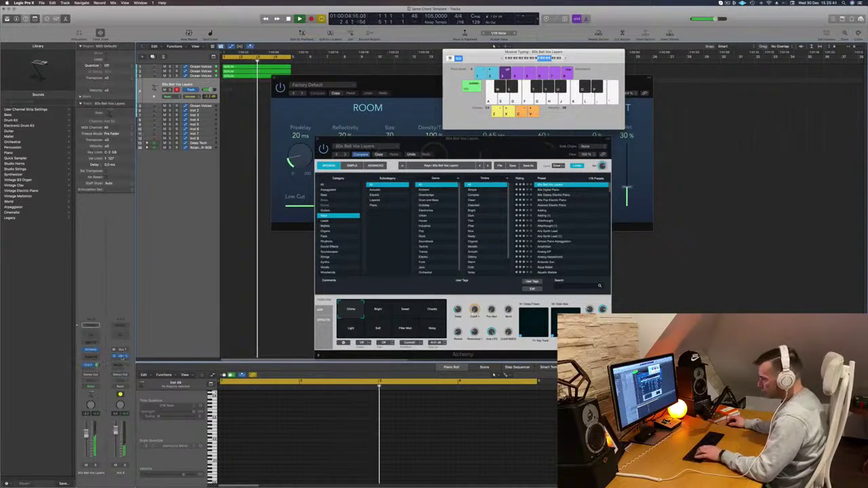
Load the grandiose preset in the aux channel's SilverVerb and move its window away from Alchemy
{"action": "left_click", "coordinate": [122, 358]}
{"action": "left_click", "coordinate": [122, 357]}
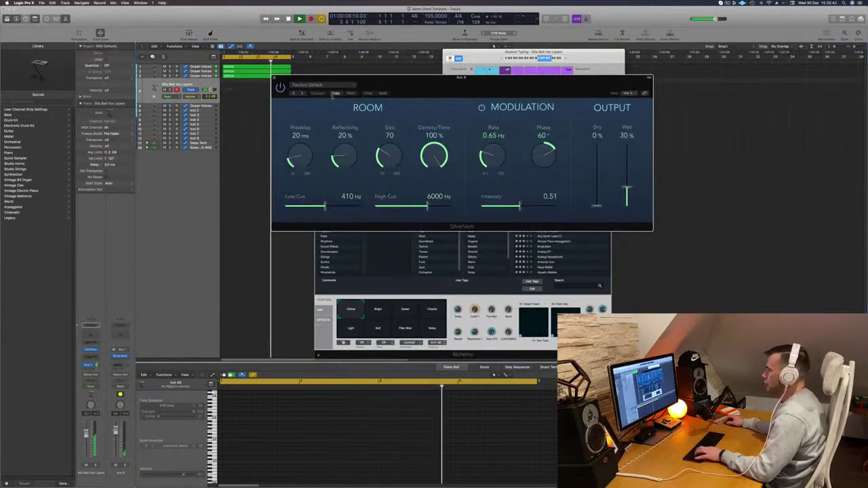
{"action": "left_click", "coordinate": [309, 85]}
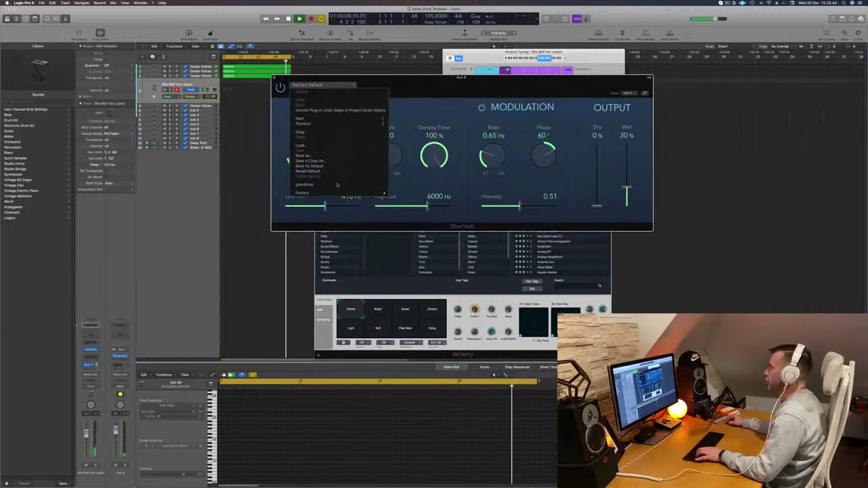
{"action": "left_click", "coordinate": [337, 185]}
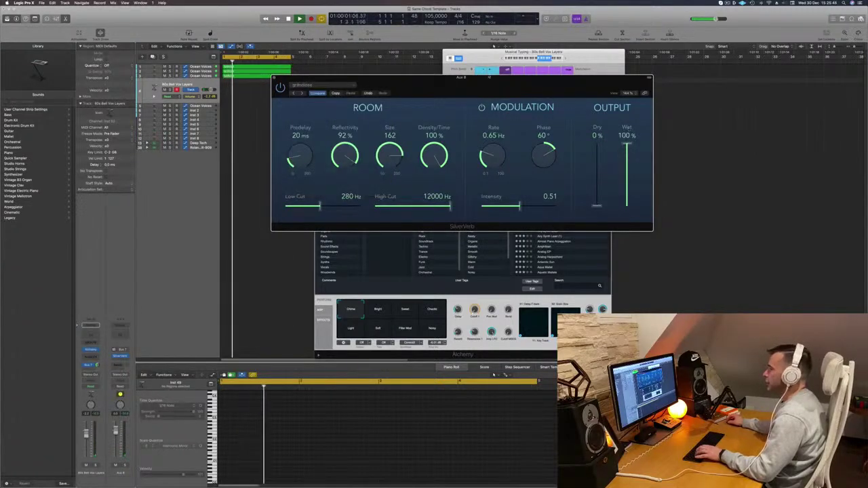
{"action": "left_click_drag", "start_coordinate": [531, 88], "coordinate": [745, 75]}
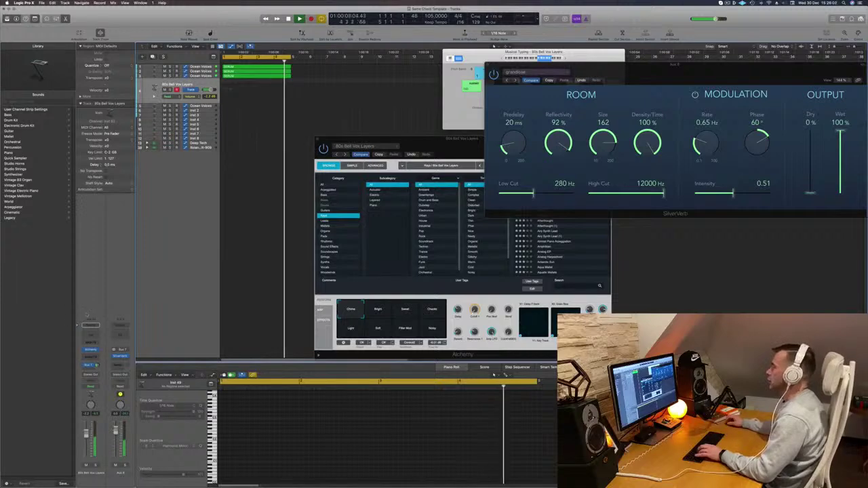
Audition the 80s keys presets in Alchemy one after another and settle on 80s Pop Electric Piano
{"action": "left_click_drag", "start_coordinate": [444, 138], "coordinate": [433, 138]}
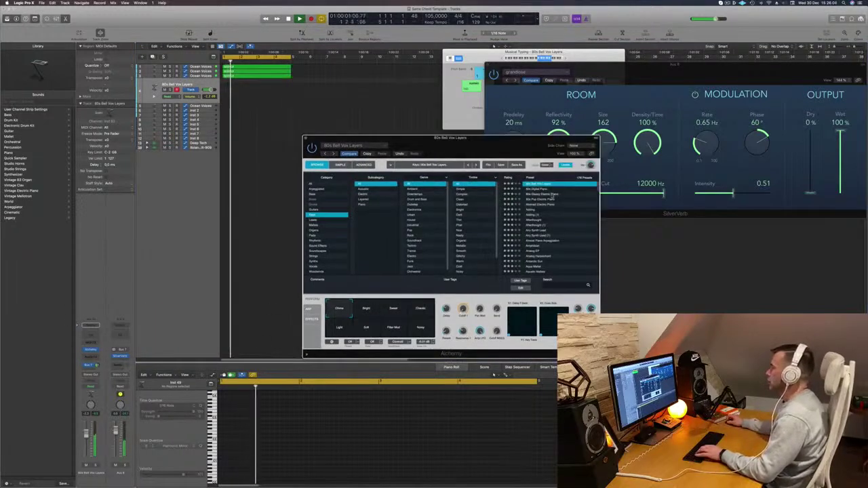
{"action": "key", "text": "Down"}
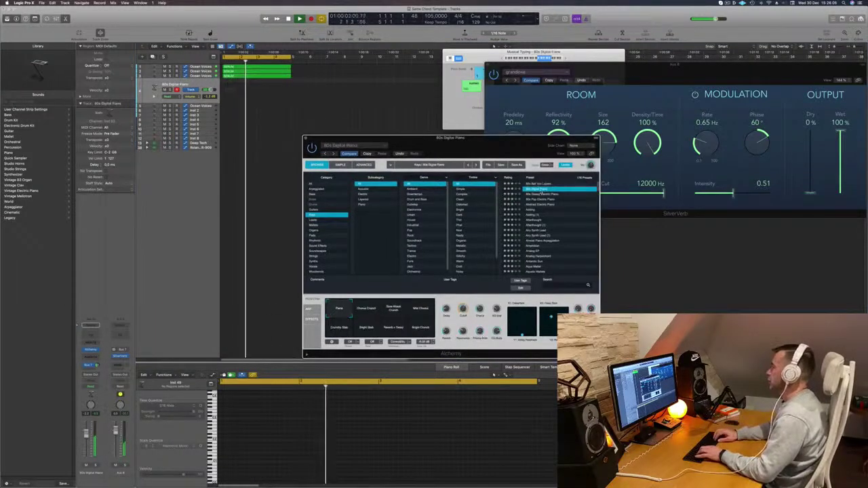
{"action": "key", "text": "Down"}
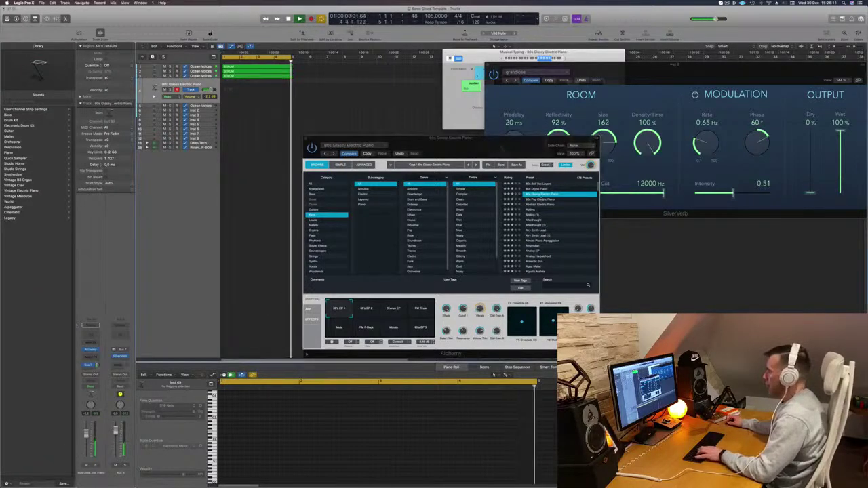
{"action": "key", "text": "Down"}
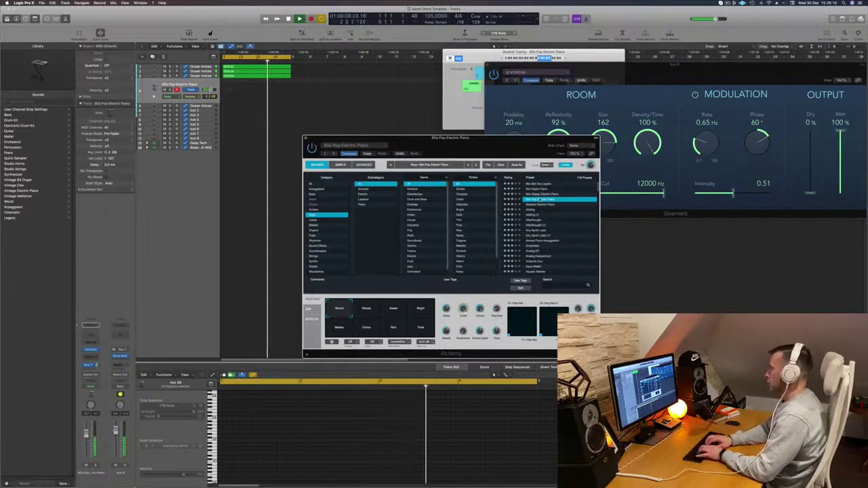
Select the chord regions on all three pad tracks and repeat them up to bar 17
{"action": "left_click", "coordinate": [278, 205]}
{"action": "key", "text": "super+a"}
{"action": "key", "text": "super+r"}
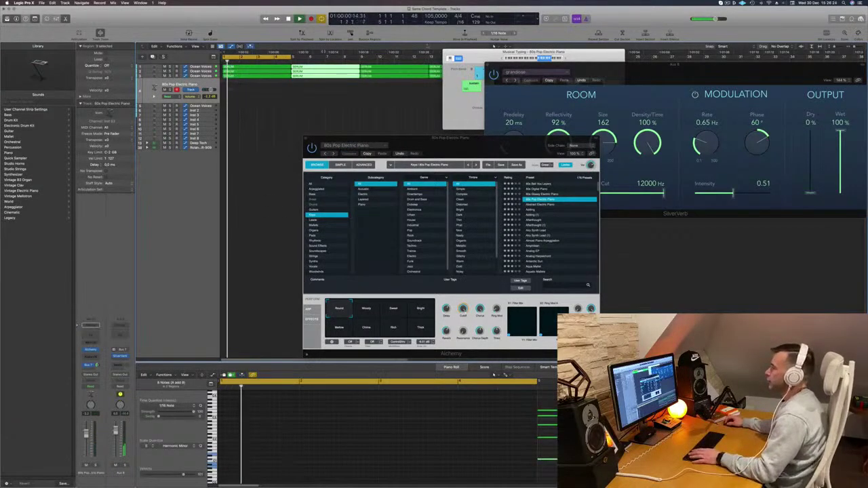
Move the Musical Typing and SilverVerb windows off the arrangement and extend the cycle range to bar 17
{"action": "left_click_drag", "start_coordinate": [536, 52], "coordinate": [689, 213]}
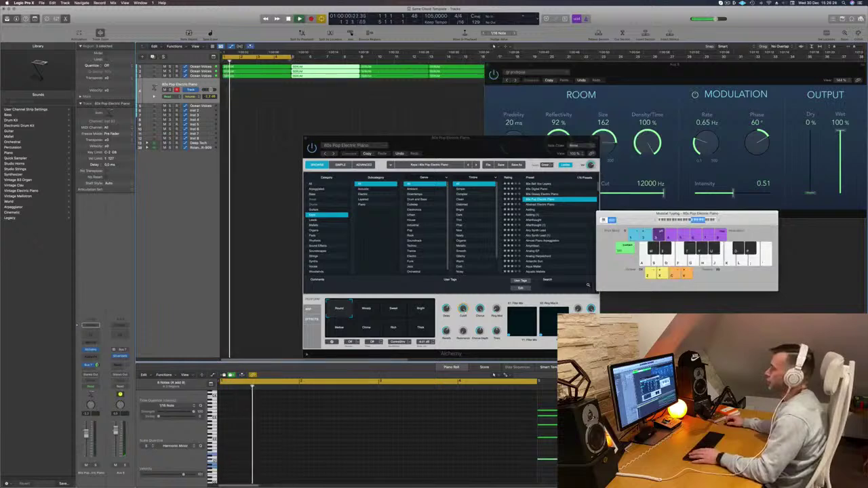
{"action": "left_click_drag", "start_coordinate": [533, 68], "coordinate": [658, 119]}
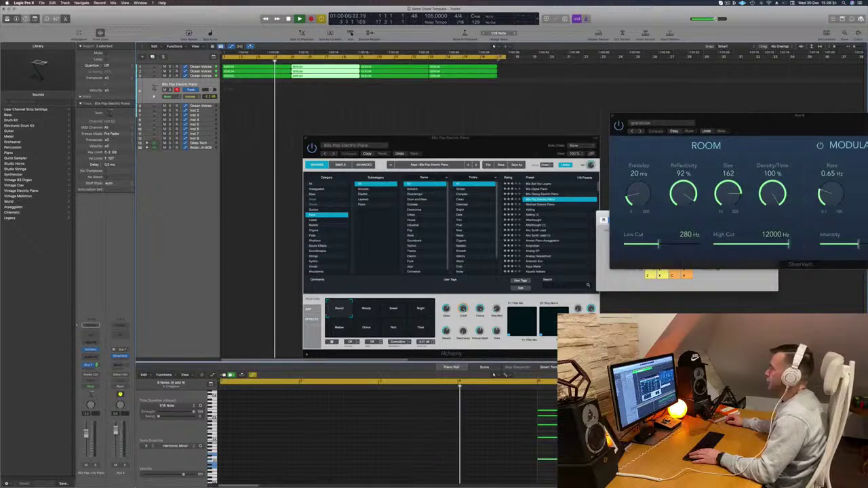
{"action": "left_click_drag", "start_coordinate": [501, 58], "coordinate": [498, 58]}
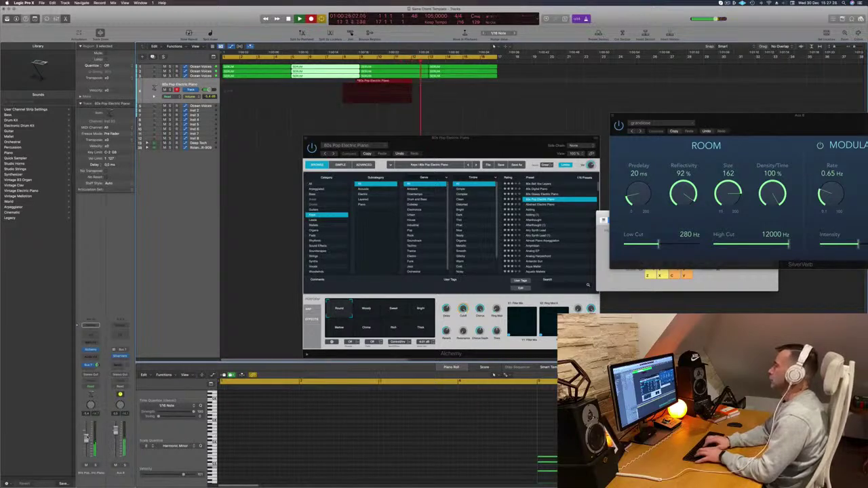
Stop recording, split the recorded electric piano region at bar 9 and move the part after the split to bar 1
{"action": "key", "text": "space"}
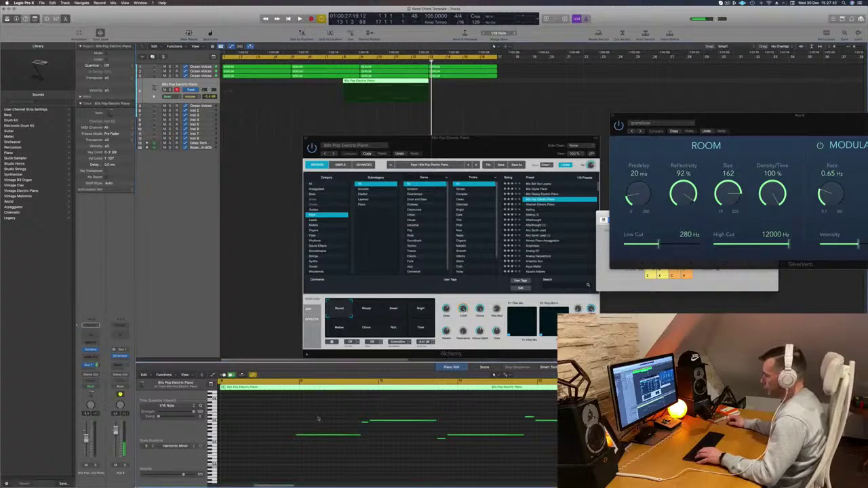
{"action": "left_click_drag", "start_coordinate": [308, 421], "coordinate": [335, 459]}
{"action": "key", "text": "Return"}
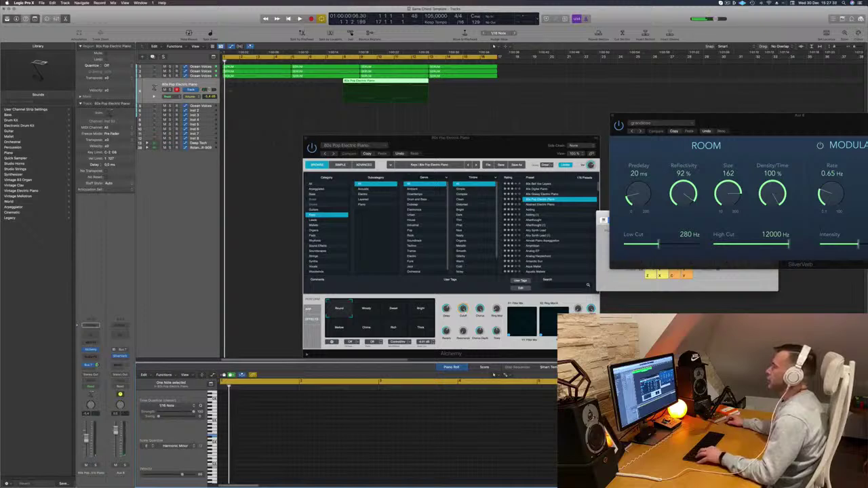
{"action": "left_click", "coordinate": [350, 81]}
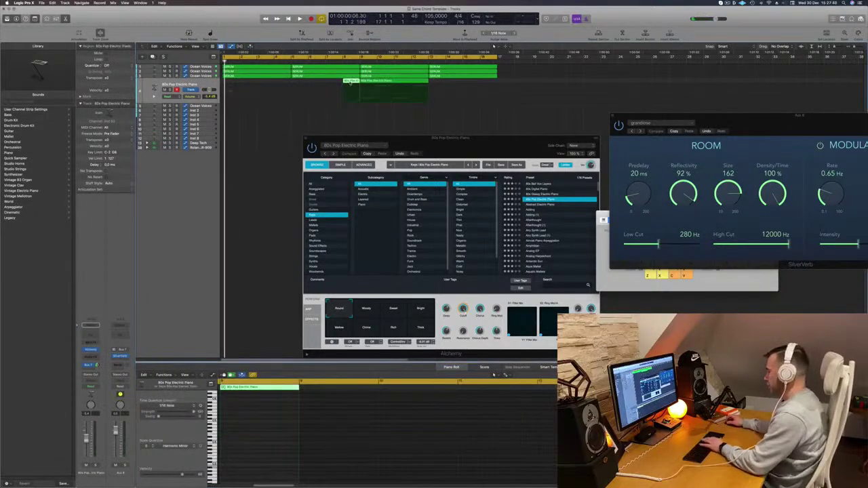
{"action": "left_click_drag", "start_coordinate": [403, 82], "coordinate": [263, 83]}
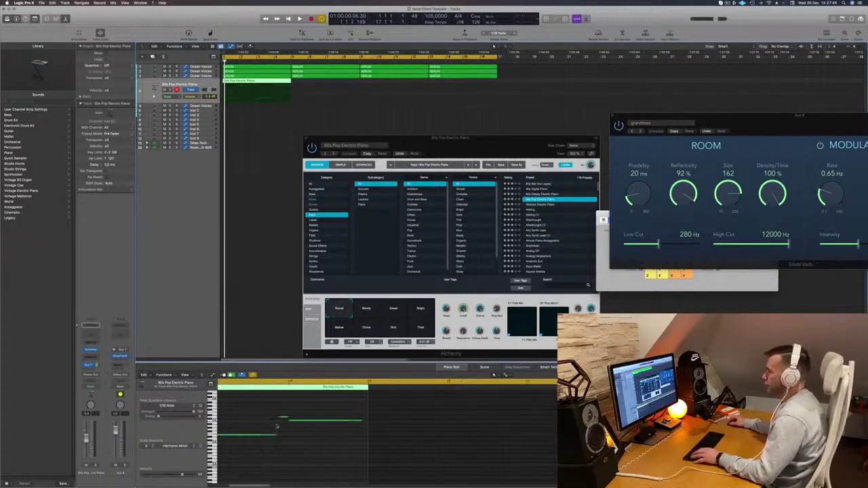
Shorten the first low note and first long high note, and copy a short note into the gap after the high one
{"action": "key", "text": "space"}
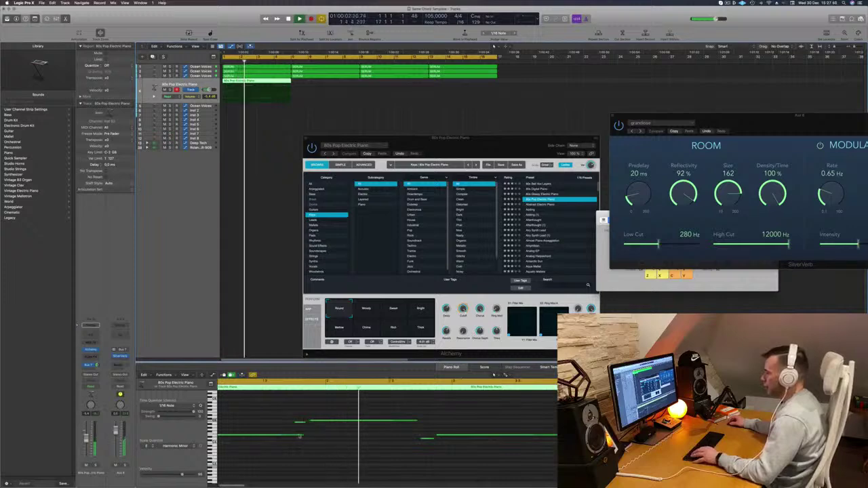
{"action": "left_click", "coordinate": [293, 434]}
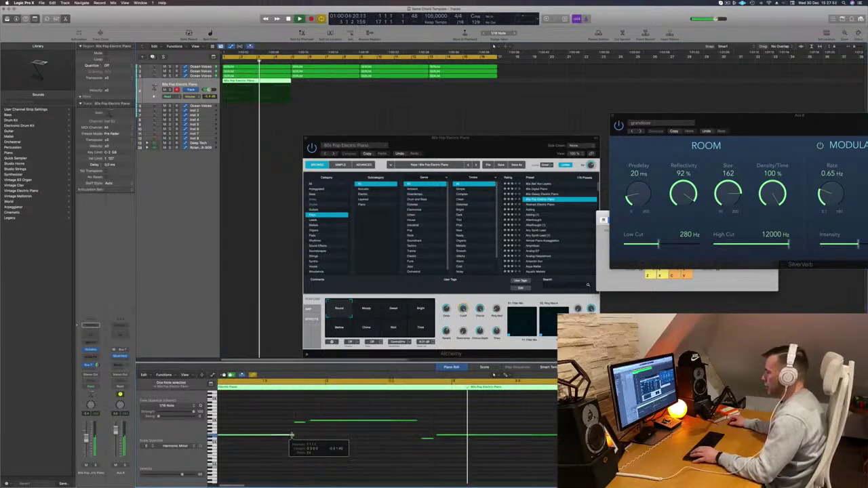
{"action": "key", "text": "Return"}
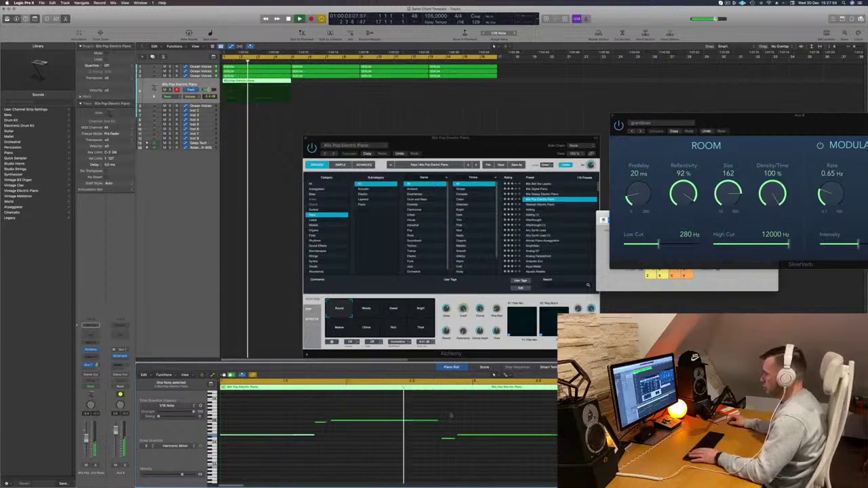
{"action": "left_click_drag", "start_coordinate": [437, 422], "coordinate": [425, 424]}
{"action": "left_click_drag", "start_coordinate": [426, 426], "coordinate": [441, 438]}
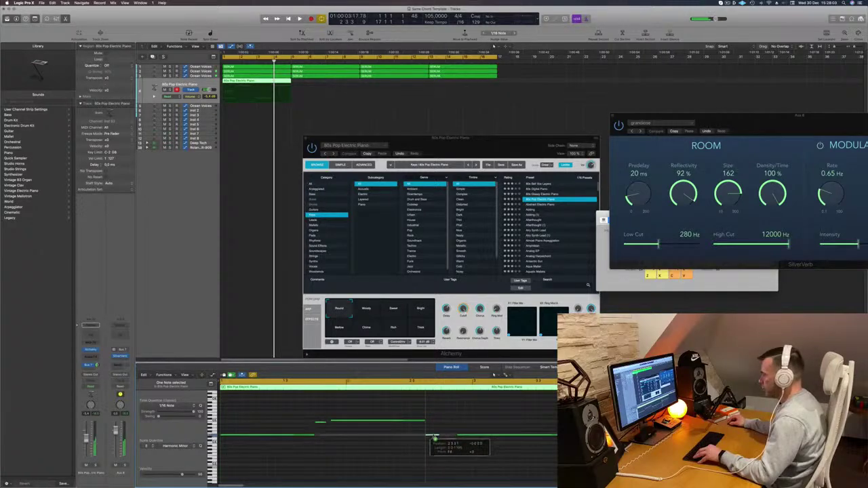
Duplicate the melody's last note directly behind itself within the electric piano region and play the result
{"action": "key", "text": "space"}
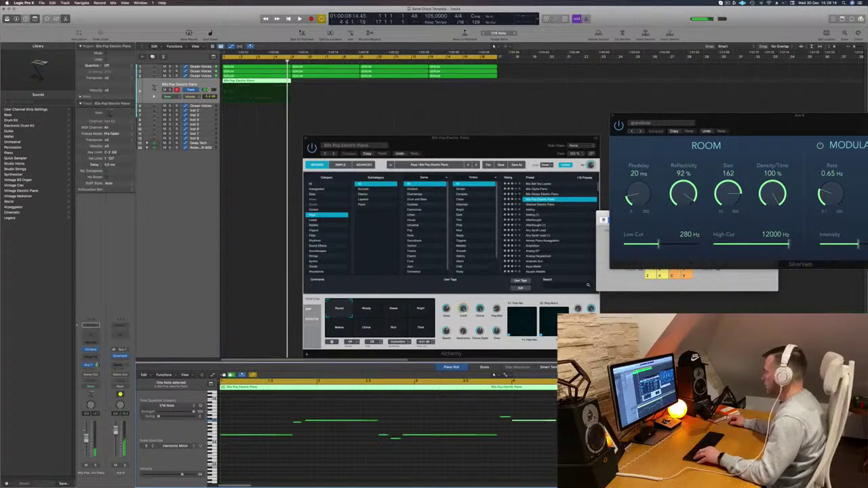
{"action": "scroll", "coordinate": [381, 441], "scroll_direction": "up", "scroll_amount": 5}
{"action": "scroll", "coordinate": [532, 421], "scroll_direction": "left", "scroll_amount": 5}
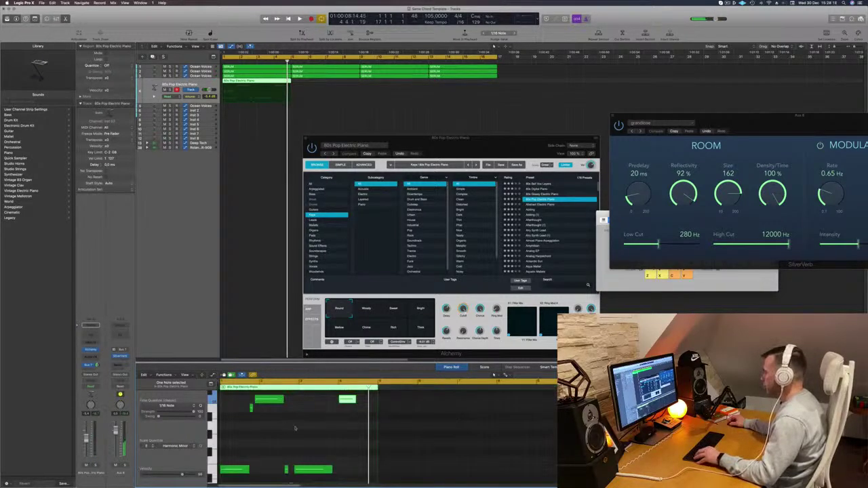
{"action": "scroll", "coordinate": [289, 429], "scroll_direction": "up", "scroll_amount": 3}
{"action": "left_click_drag", "start_coordinate": [347, 444], "coordinate": [371, 445]}
{"action": "key", "text": "space"}
{"action": "scroll", "coordinate": [287, 439], "scroll_direction": "left", "scroll_amount": 1}
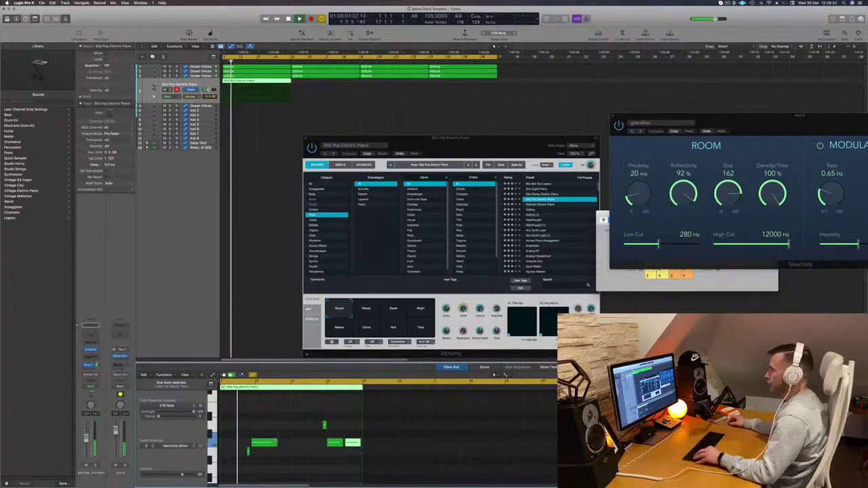
Shorten the second long low note and copy a short lower note right behind it while the loop plays
{"action": "key", "text": "super+Up"}
{"action": "key", "text": "super+Up"}
{"action": "key", "text": "super+Up"}
{"action": "key", "text": "super+Right"}
{"action": "key", "text": "super+Right"}
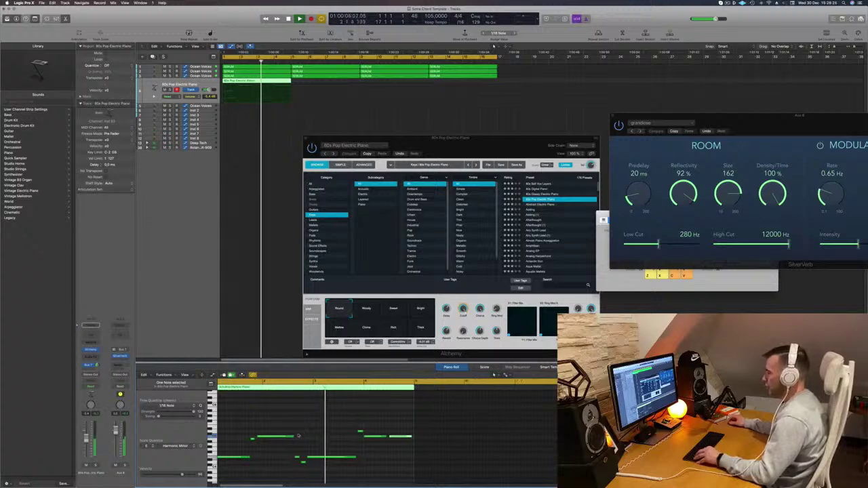
{"action": "key", "text": "super+Left"}
{"action": "key", "text": "space"}
{"action": "key", "text": "space"}
{"action": "left_click_drag", "start_coordinate": [343, 459], "coordinate": [336, 460]}
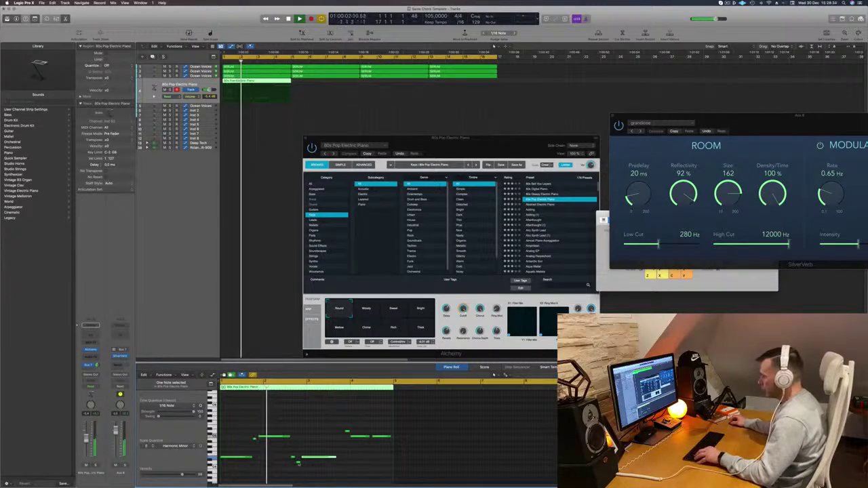
{"action": "left_click_drag", "start_coordinate": [337, 466], "coordinate": [341, 464]}
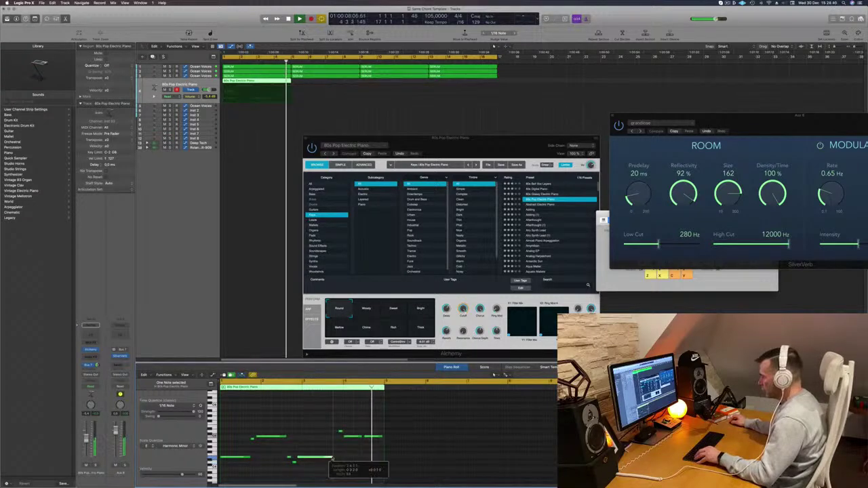
Delete the first of the two closing notes and lengthen the short high note before it to fill the gap
{"action": "left_click", "coordinate": [353, 437]}
{"action": "key", "text": "Delete"}
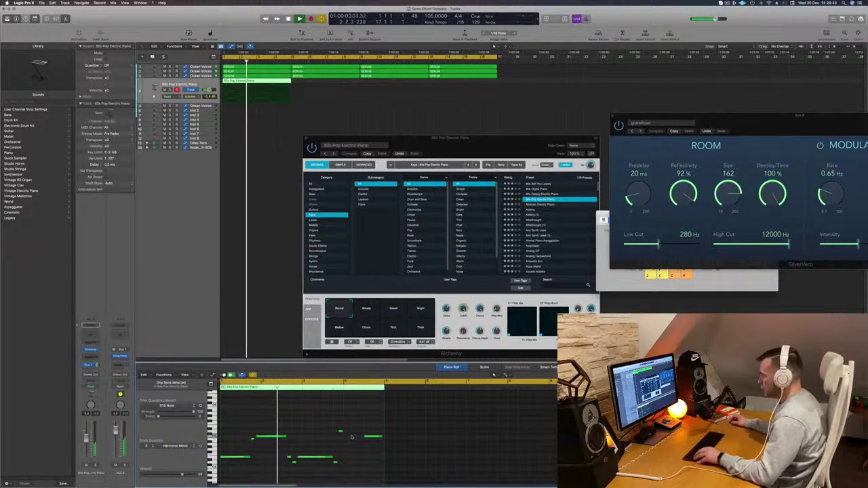
{"action": "left_click", "coordinate": [341, 432]}
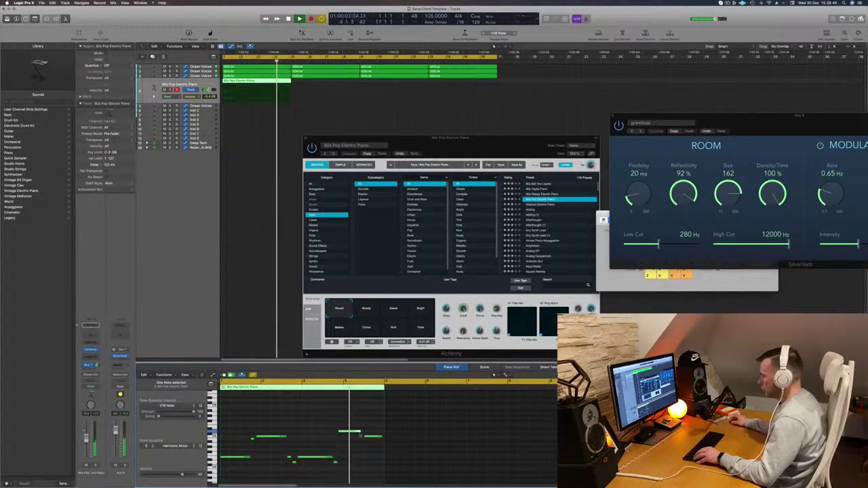
{"action": "left_click_drag", "start_coordinate": [360, 432], "coordinate": [361, 433]}
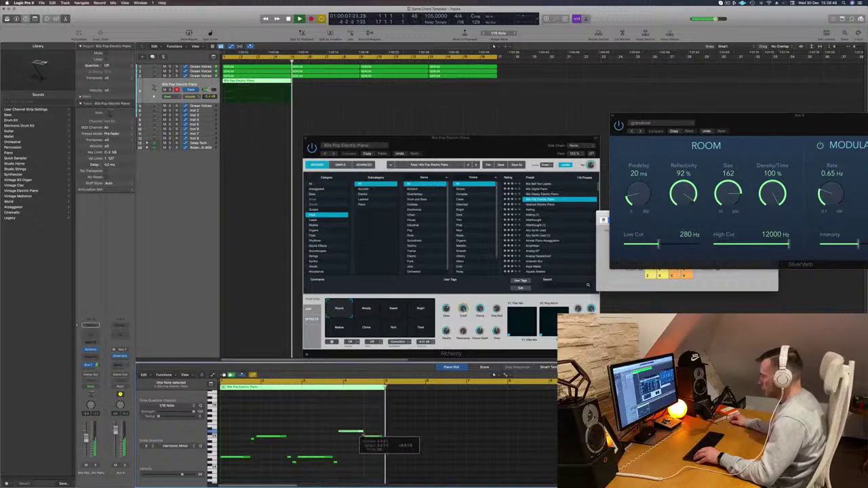
Shorten the melody's last note, place a short higher note behind it at the region's end and play the result
{"action": "left_click", "coordinate": [379, 437]}
{"action": "key", "text": "super+Right"}
{"action": "key", "text": "super+Right"}
{"action": "key", "text": "super+Right"}
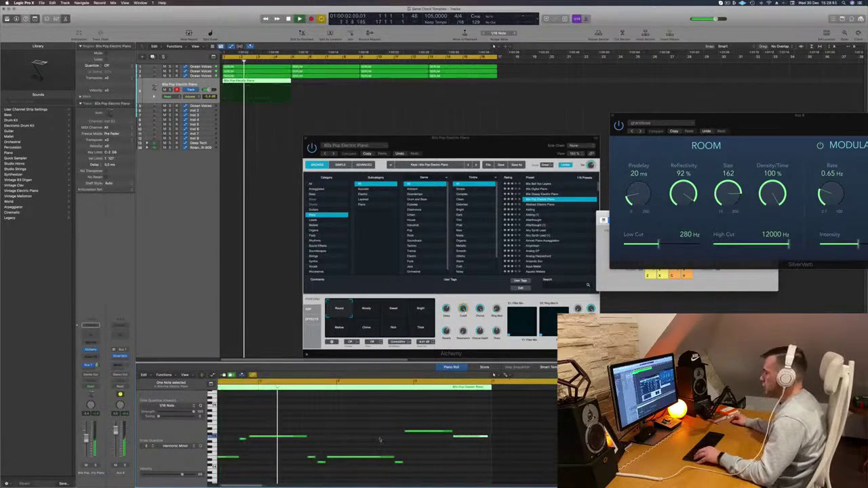
{"action": "key", "text": "super+Left"}
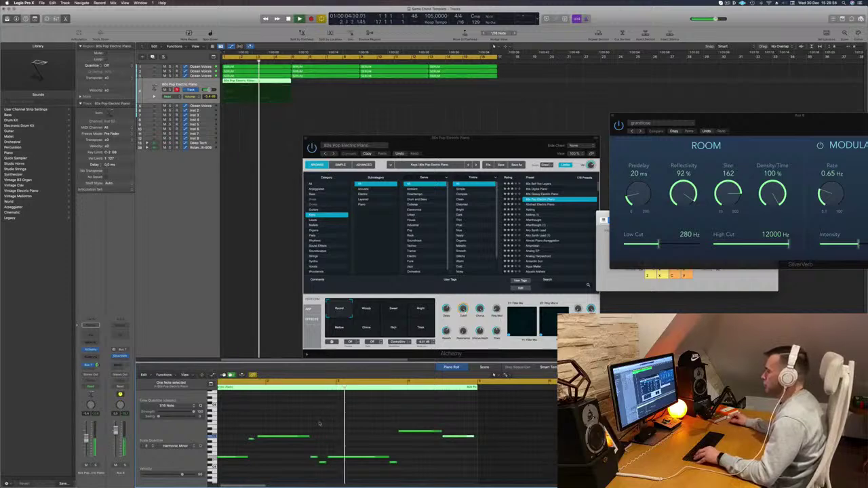
{"action": "key", "text": "super+Left"}
{"action": "key", "text": "super+Left"}
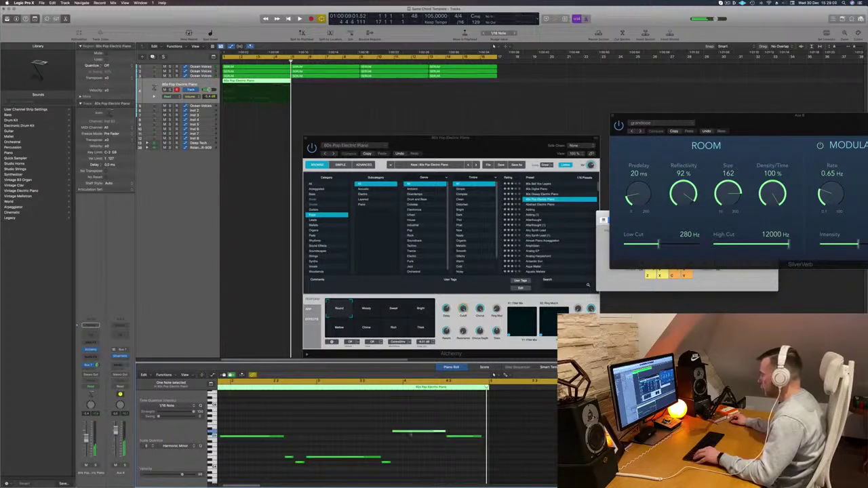
{"action": "left_click_drag", "start_coordinate": [411, 435], "coordinate": [425, 445]}
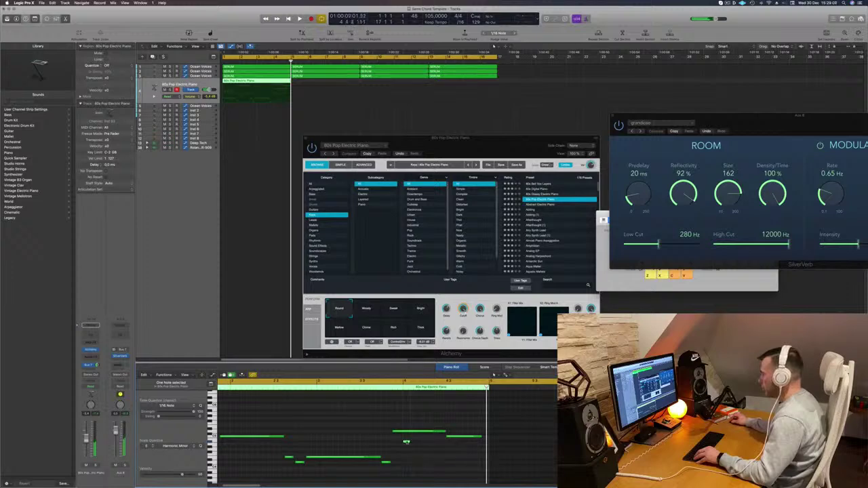
{"action": "left_click_drag", "start_coordinate": [407, 443], "coordinate": [483, 433]}
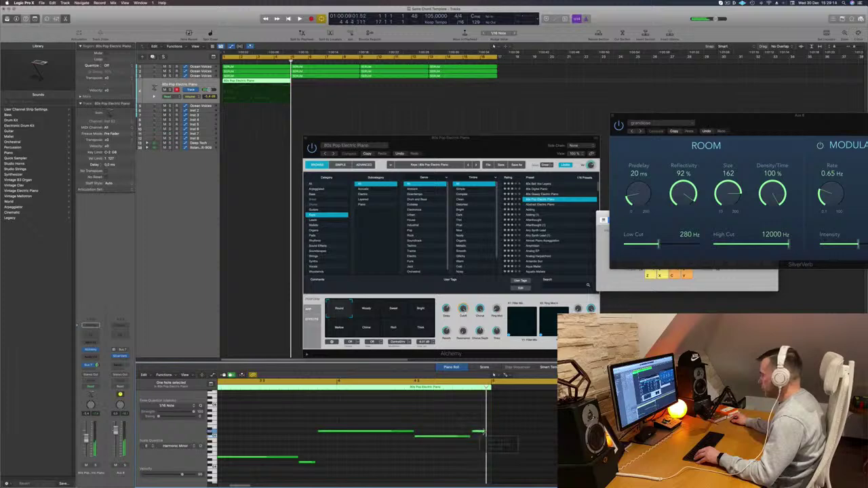
{"action": "left_click_drag", "start_coordinate": [485, 432], "coordinate": [486, 431]}
{"action": "key", "text": "space"}
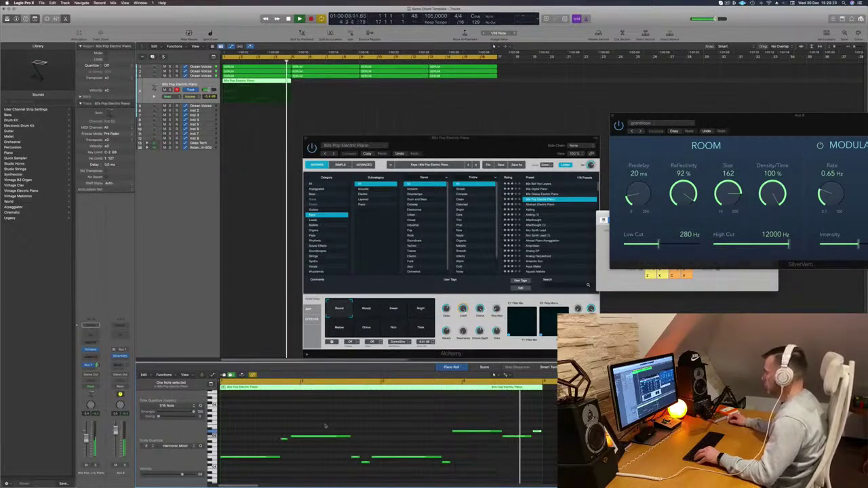
Copy the electric piano melody region three times along its track to cover the chords up to bar 17
{"action": "mouse_move", "coordinate": [262, 81]}
{"action": "left_mouse_down"}
{"action": "mouse_move", "coordinate": [339, 85]}
{"action": "mouse_move", "coordinate": [262, 88]}
{"action": "left_mouse_up"}
{"action": "left_click_drag", "start_coordinate": [362, 86], "coordinate": [408, 90]}
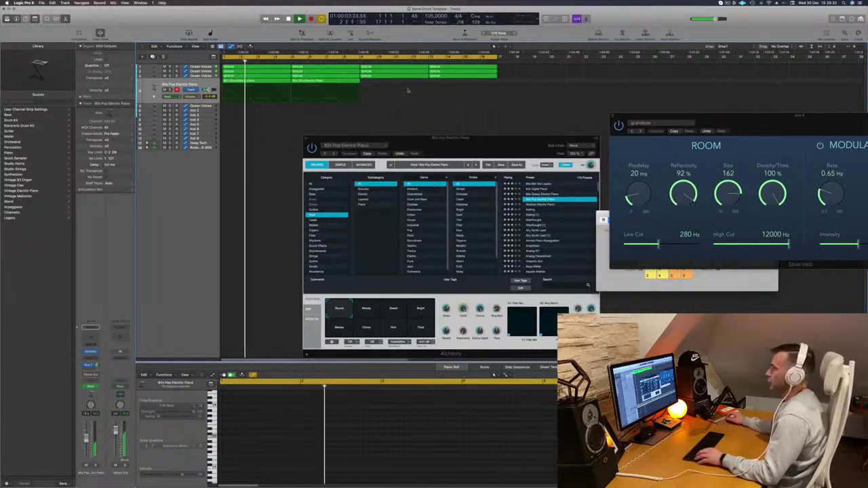
{"action": "left_click_drag", "start_coordinate": [327, 82], "coordinate": [410, 86]}
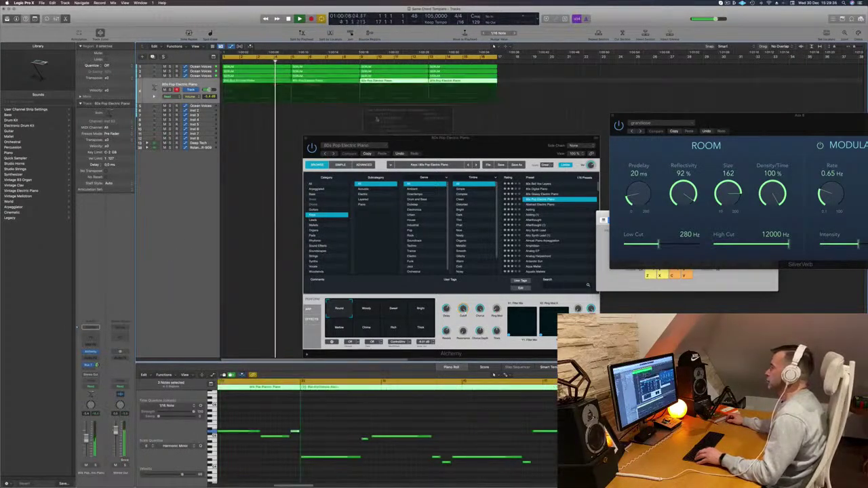
{"action": "left_click_drag", "start_coordinate": [439, 144], "coordinate": [526, 116]}
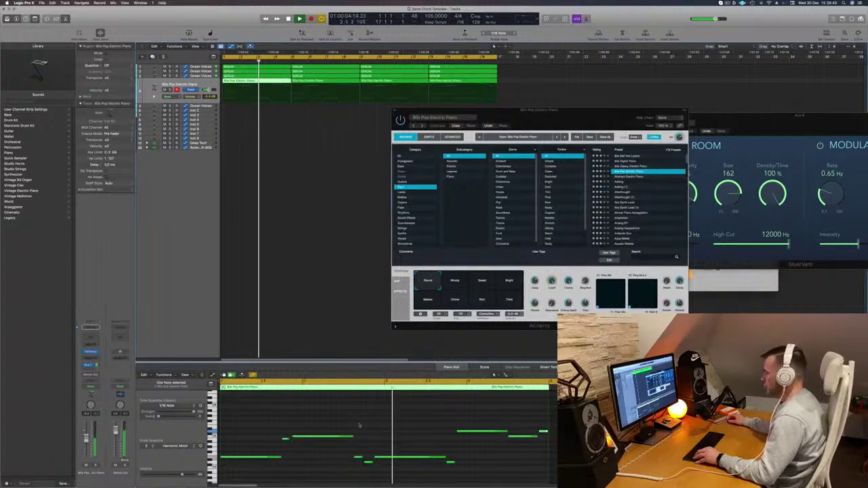
Move the last note of the first electric piano region slightly earlier while the loop plays
{"action": "key", "text": "super+Left"}
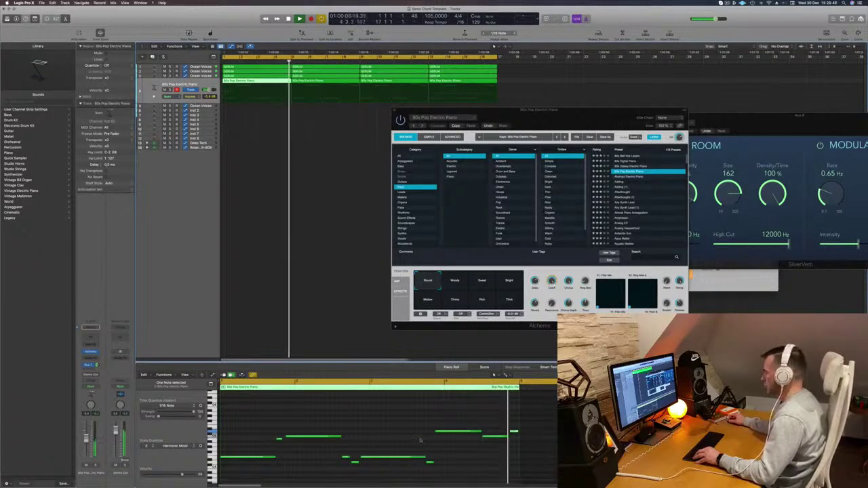
{"action": "left_click_drag", "start_coordinate": [508, 438], "coordinate": [506, 435]}
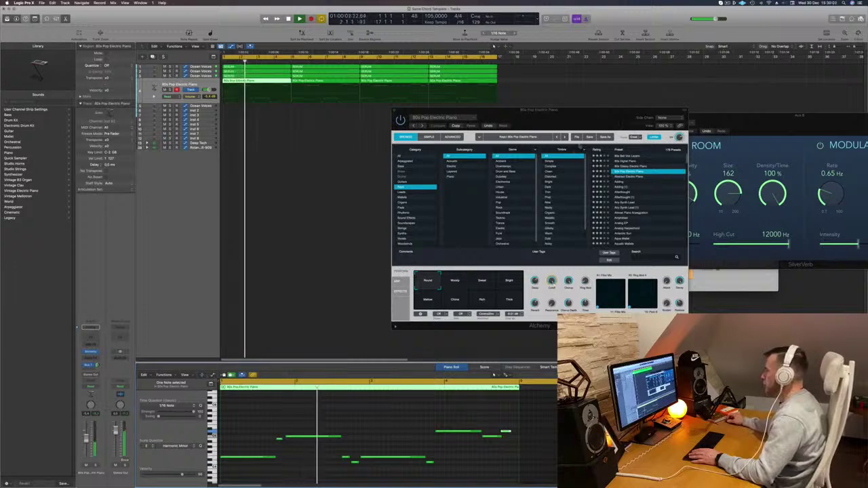
{"action": "mouse_move", "coordinate": [594, 120]}
{"action": "left_mouse_down"}
{"action": "mouse_move", "coordinate": [668, 114]}
{"action": "mouse_move", "coordinate": [602, 119]}
{"action": "left_mouse_up"}
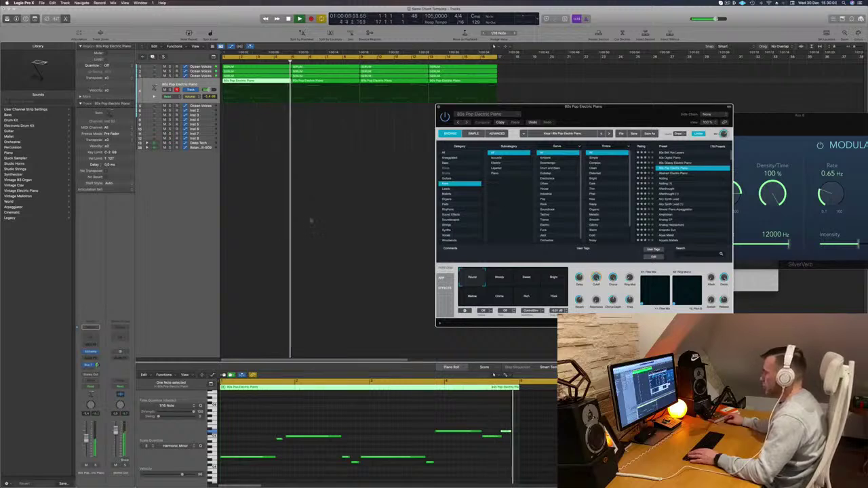
Replace the three later electric piano regions with fresh copies of the edited first region, filling the track to bar 17
{"action": "left_click_drag", "start_coordinate": [510, 82], "coordinate": [320, 89]}
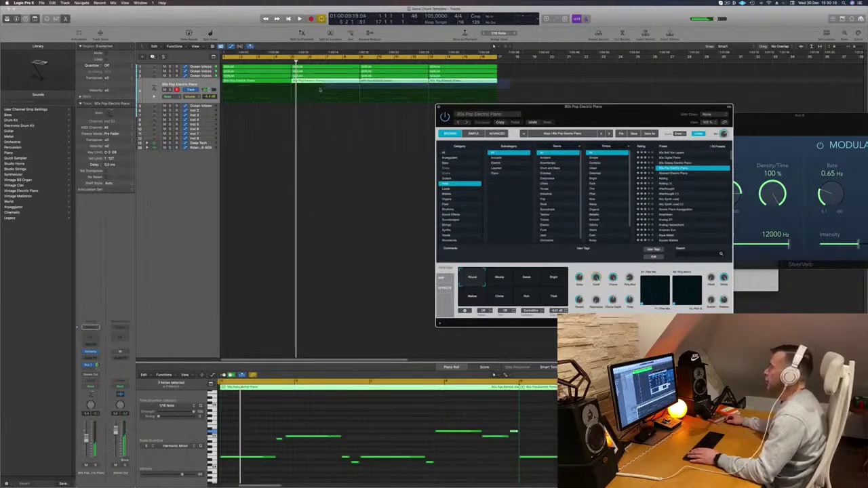
{"action": "key", "text": "Delete"}
{"action": "left_click", "coordinate": [254, 78]}
{"action": "left_click", "coordinate": [249, 82]}
{"action": "left_click_drag", "start_coordinate": [250, 82], "coordinate": [318, 87], "text": "alt"}
{"action": "left_click_drag", "start_coordinate": [261, 84], "coordinate": [399, 86]}
Audition the electric piano's Alchemy sound snapshots during playback, settle on Woody and close the instrument
{"action": "left_click_drag", "start_coordinate": [551, 115], "coordinate": [400, 125]}
{"action": "key", "text": "space"}
{"action": "left_click", "coordinate": [362, 288]}
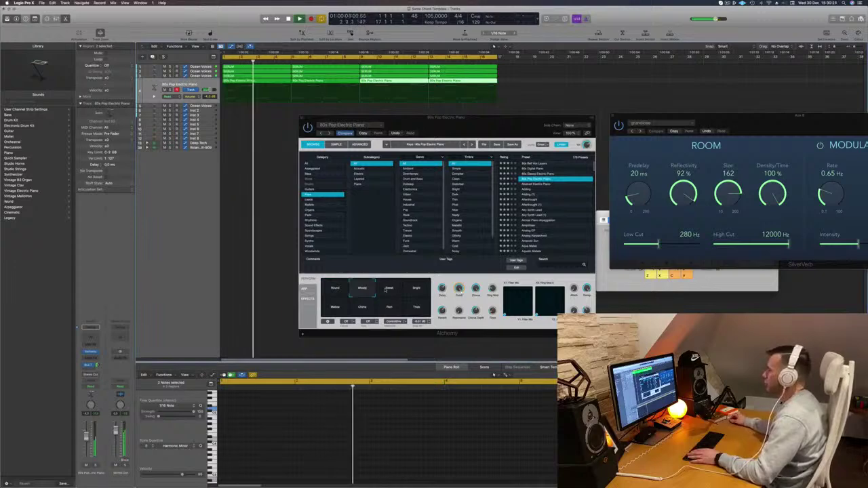
{"action": "left_click", "coordinate": [389, 291]}
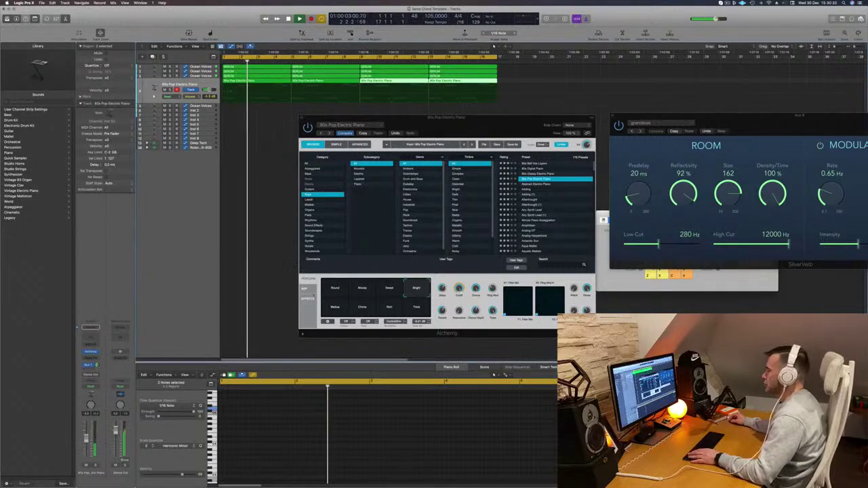
{"action": "left_click", "coordinate": [362, 308]}
{"action": "left_click", "coordinate": [389, 309]}
{"action": "left_click", "coordinate": [417, 306]}
{"action": "left_click", "coordinate": [363, 290]}
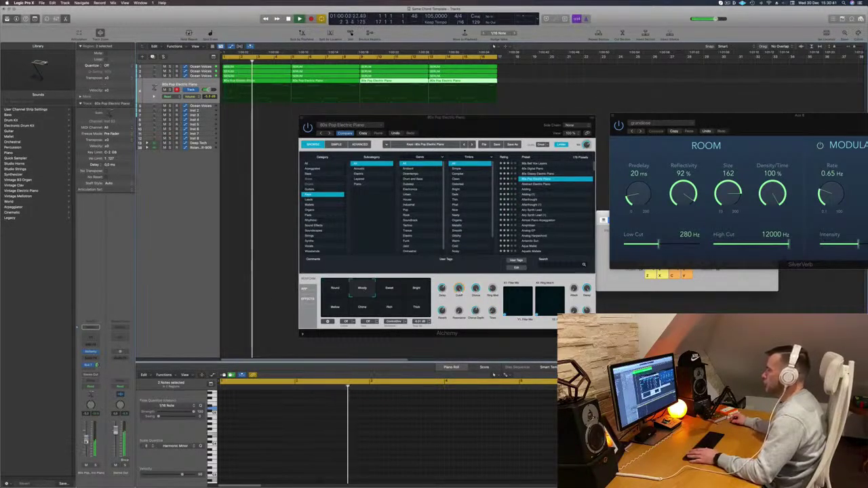
{"action": "left_click_drag", "start_coordinate": [414, 130], "coordinate": [382, 163]}
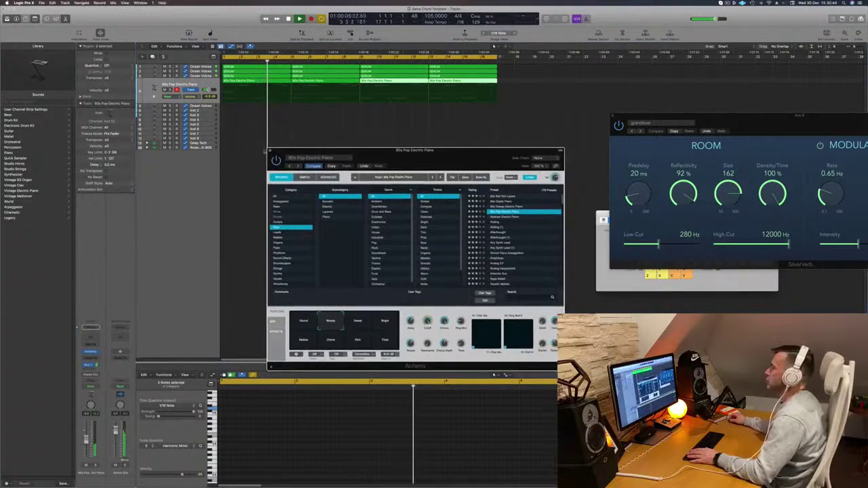
{"action": "left_click", "coordinate": [271, 152]}
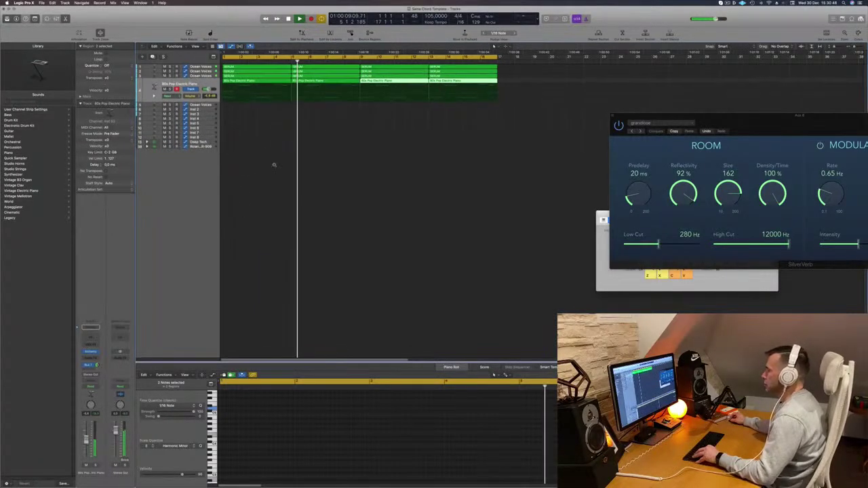
Expand the Roland TR-909 drum stack so its individual drum tracks can be used
{"action": "scroll", "coordinate": [274, 165], "scroll_direction": "up", "scroll_amount": 5}
{"action": "scroll", "coordinate": [276, 160], "scroll_direction": "left", "scroll_amount": 3}
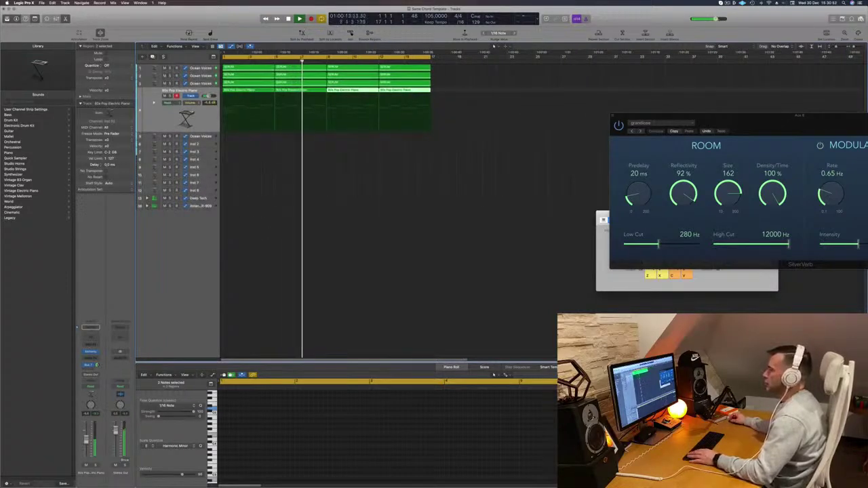
{"action": "left_click", "coordinate": [198, 199]}
{"action": "left_click", "coordinate": [192, 207]}
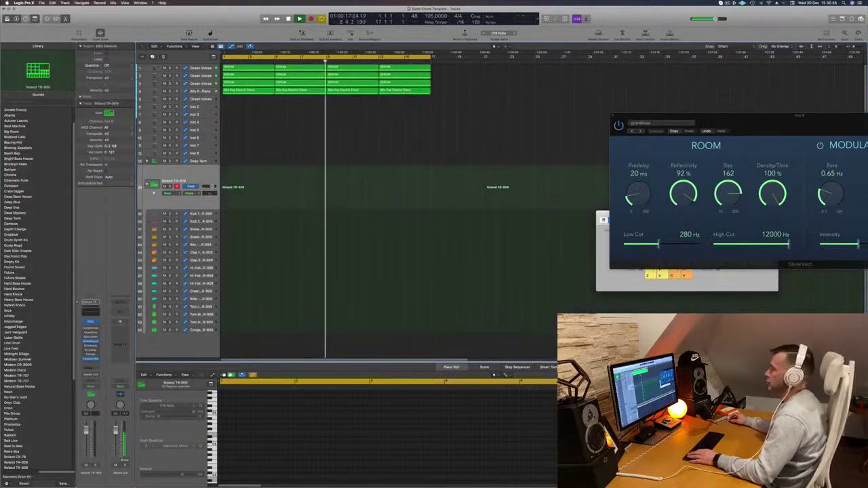
Copy the first Serum chord region onto the Conga track and delete its upper notes, keeping only the four bass notes
{"action": "left_click", "coordinate": [243, 91]}
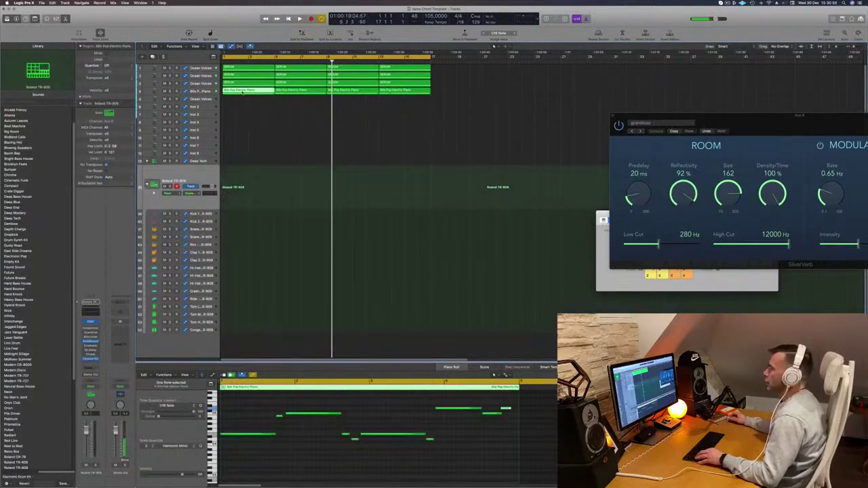
{"action": "left_click_drag", "start_coordinate": [238, 68], "coordinate": [238, 336]}
{"action": "scroll", "coordinate": [242, 419], "scroll_direction": "down", "scroll_amount": 4}
{"action": "scroll", "coordinate": [272, 408], "scroll_direction": "up", "scroll_amount": 1}
{"action": "left_click_drag", "start_coordinate": [271, 394], "coordinate": [484, 445]}
{"action": "key", "text": "Delete"}
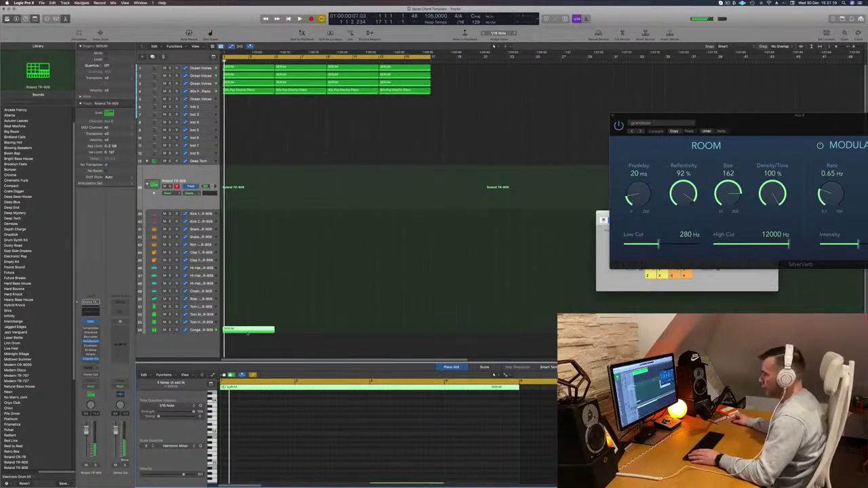
Move the bass-note region up to the Tom High track, select that track and listen to it
{"action": "left_click_drag", "start_coordinate": [248, 332], "coordinate": [243, 326]}
{"action": "key", "text": "space"}
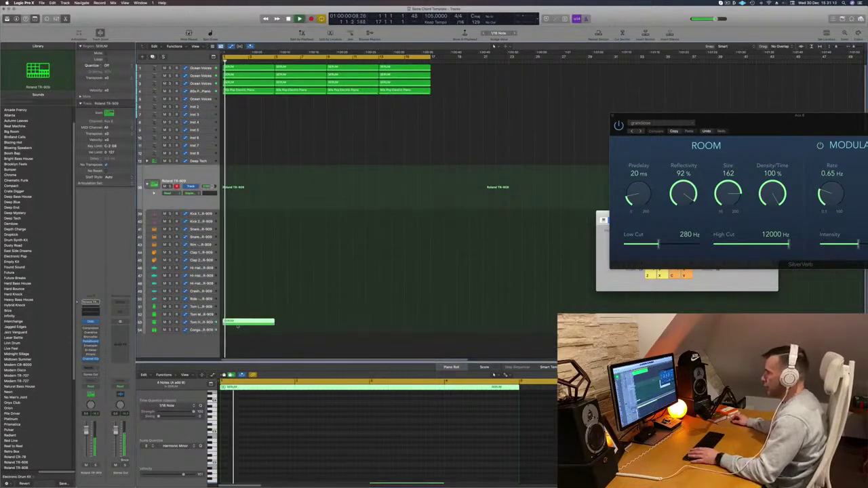
{"action": "left_click", "coordinate": [205, 324]}
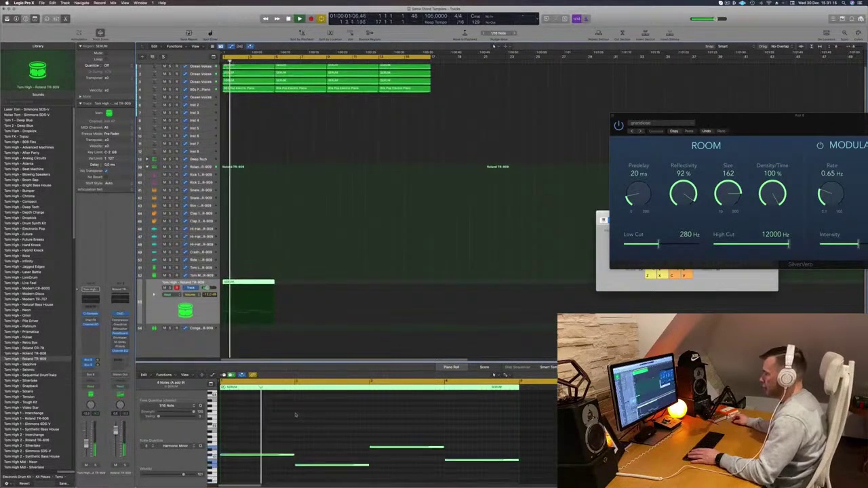
{"action": "key", "text": "space"}
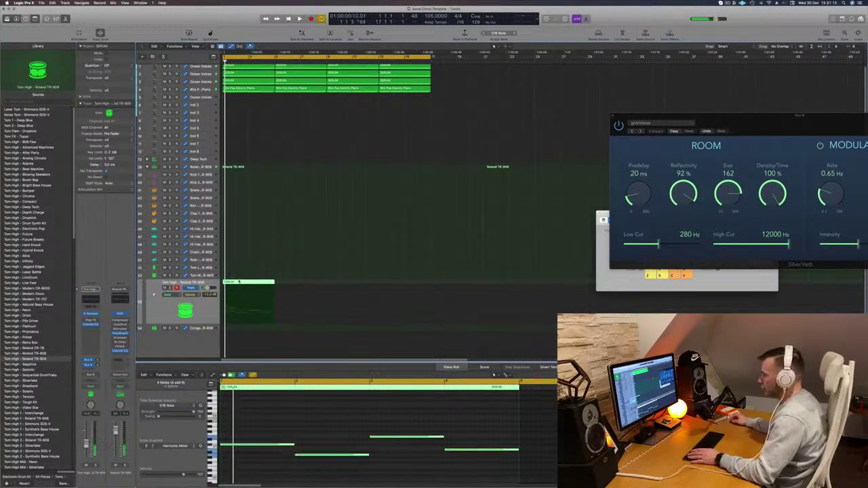
Move the bass-note region to the Tom Low track, select that track and listen to it
{"action": "left_click_drag", "start_coordinate": [239, 281], "coordinate": [239, 271]}
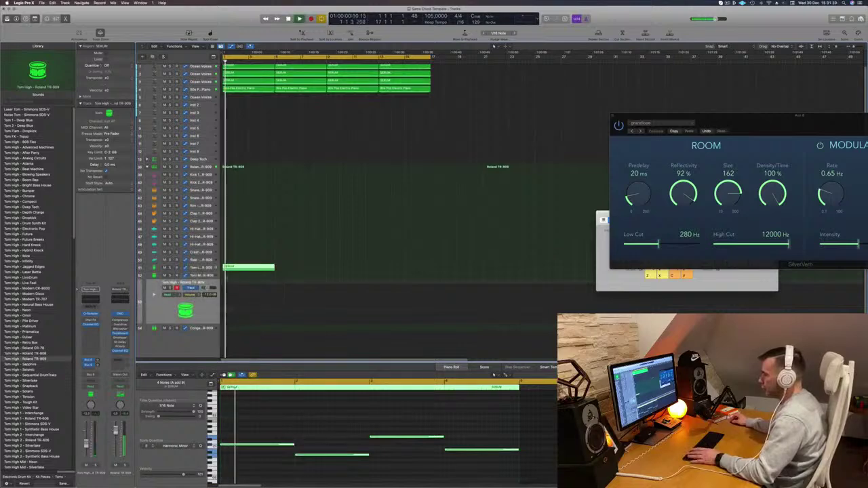
{"action": "left_click", "coordinate": [201, 270]}
{"action": "key", "text": "space"}
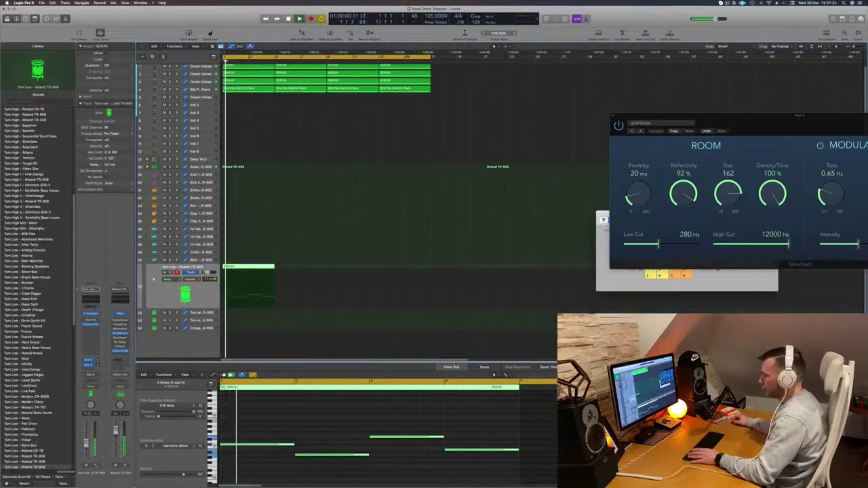
Solo the Tom Low track, transpose its four notes down an octave, play the result and lift the solo
{"action": "key", "text": "s"}
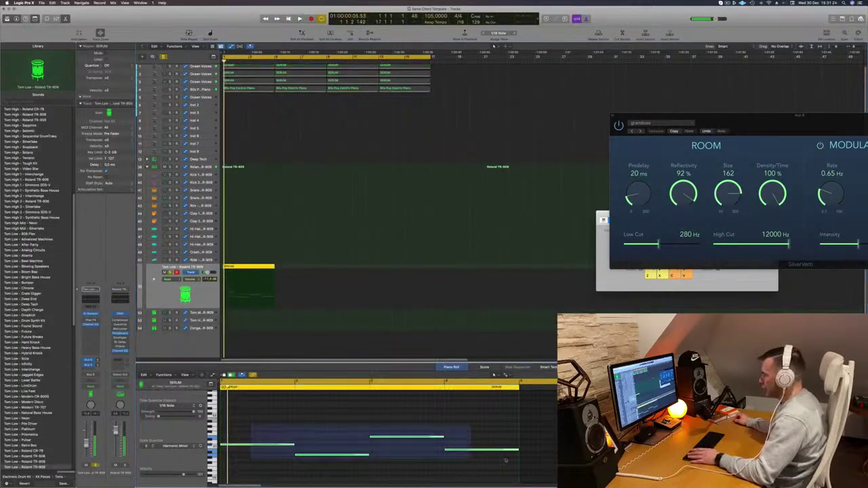
{"action": "scroll", "coordinate": [506, 460], "scroll_direction": "up", "scroll_amount": 2}
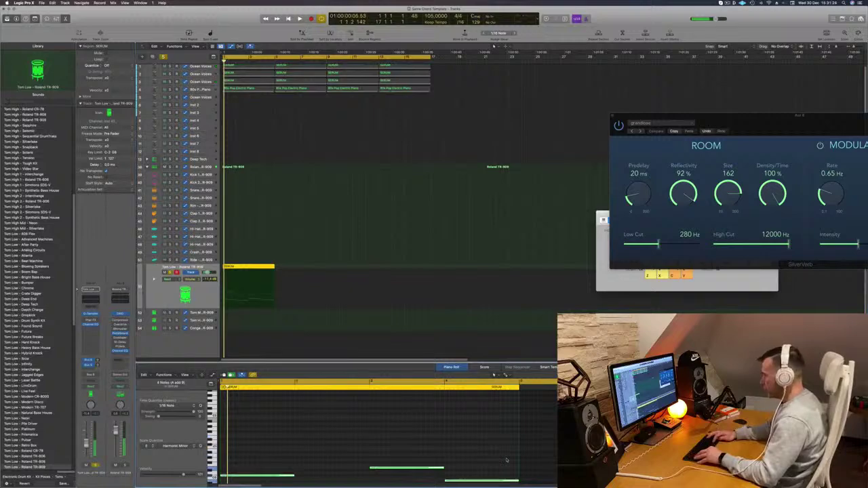
{"action": "scroll", "coordinate": [506, 460], "scroll_direction": "up", "scroll_amount": 2}
{"action": "scroll", "coordinate": [506, 460], "scroll_direction": "down", "scroll_amount": 1}
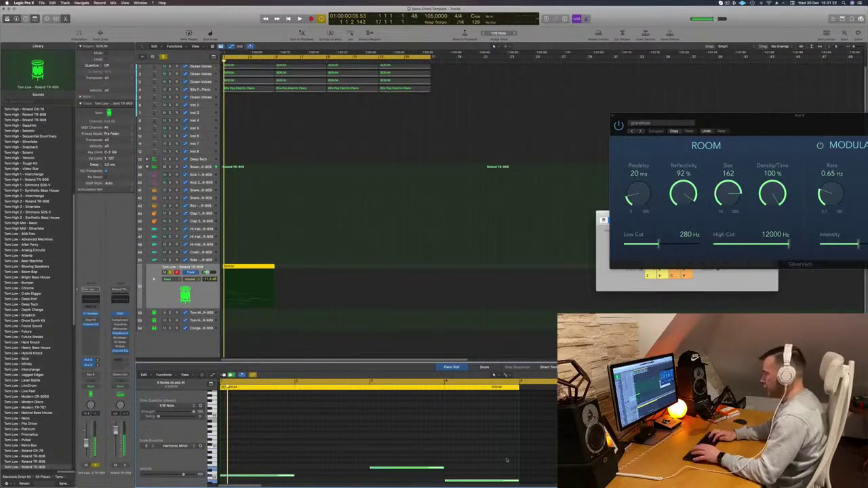
{"action": "key", "text": "space"}
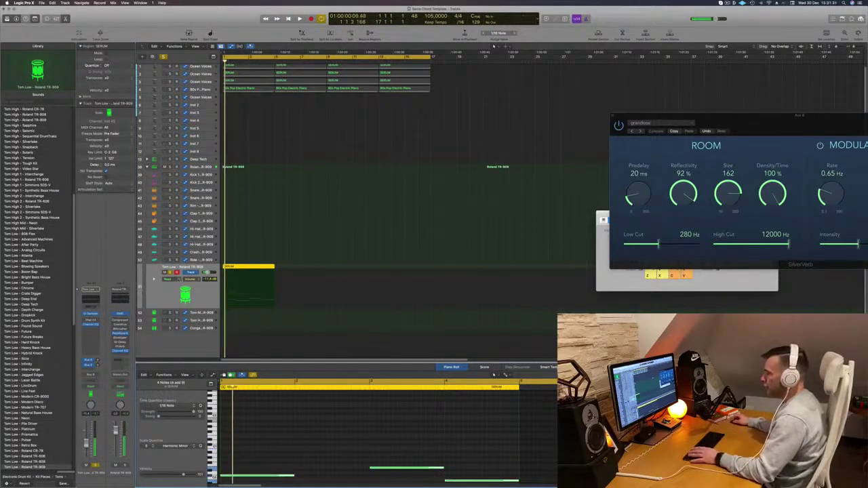
{"action": "left_click", "coordinate": [170, 273]}
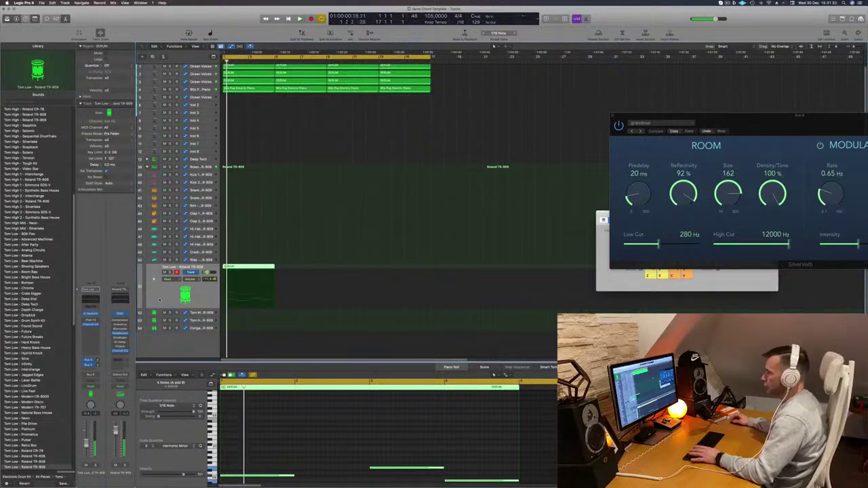
Insert an Arpeggiator MIDI effect on the Tom Low track, listen to it in the loop and close its window
{"action": "left_click", "coordinate": [95, 308]}
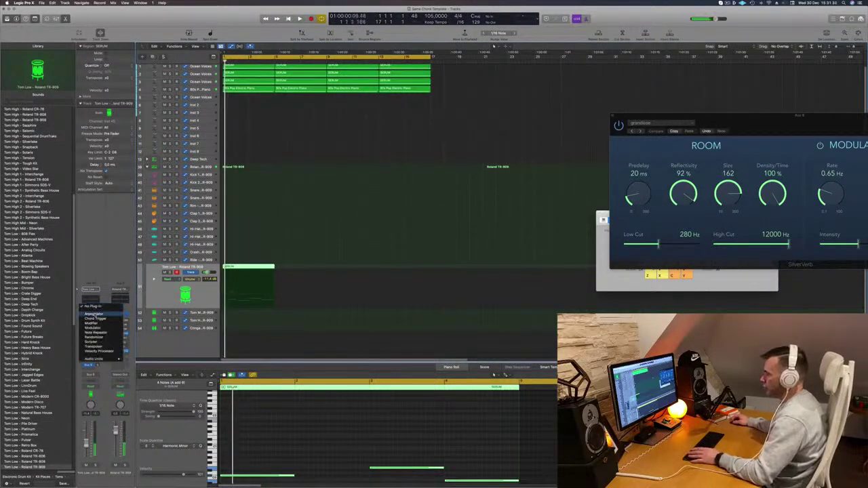
{"action": "left_click", "coordinate": [96, 315]}
{"action": "key", "text": "space"}
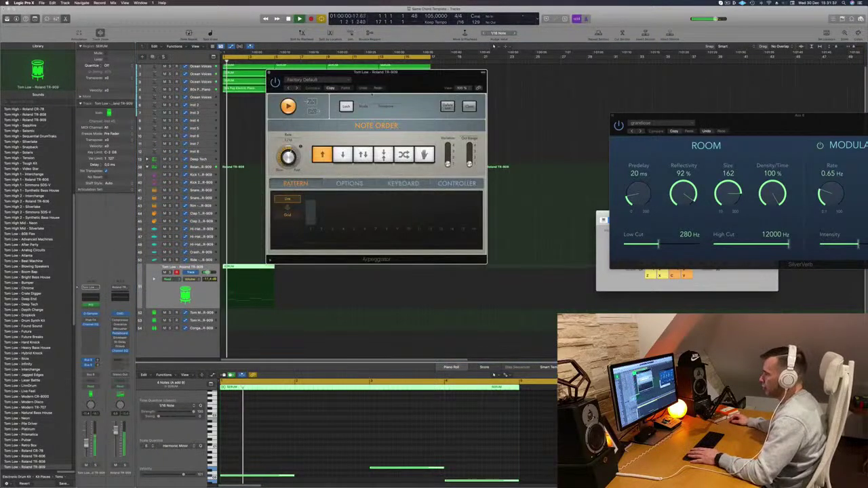
{"action": "left_click_drag", "start_coordinate": [399, 82], "coordinate": [480, 128]}
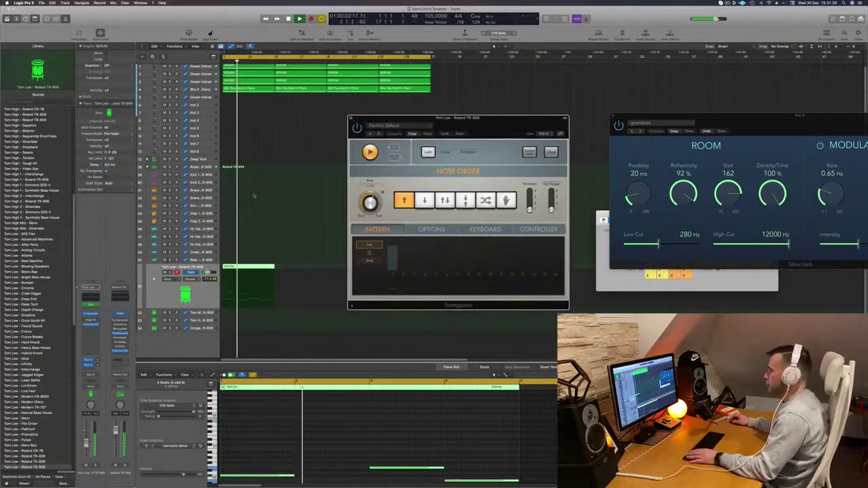
{"action": "left_click", "coordinate": [351, 119]}
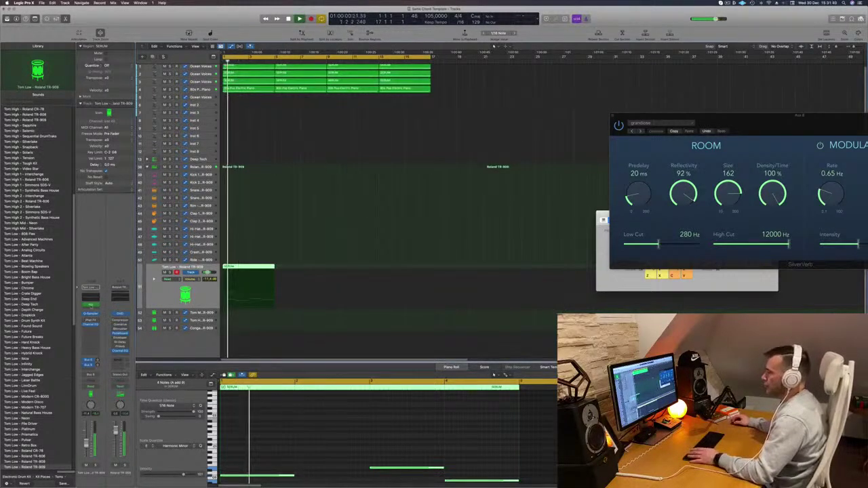
Reopen the Tom Low track's Arpeggiator, try slower rates during playback and set the rate to 1/4
{"action": "left_click", "coordinate": [91, 306]}
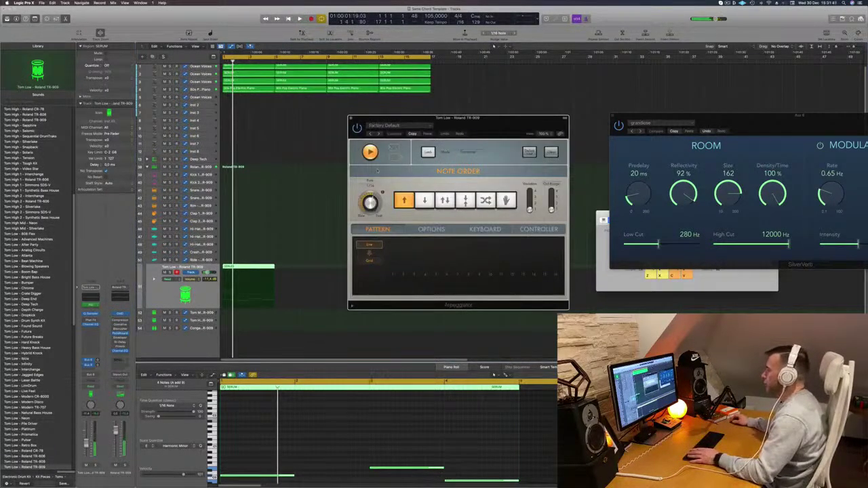
{"action": "key", "text": "space"}
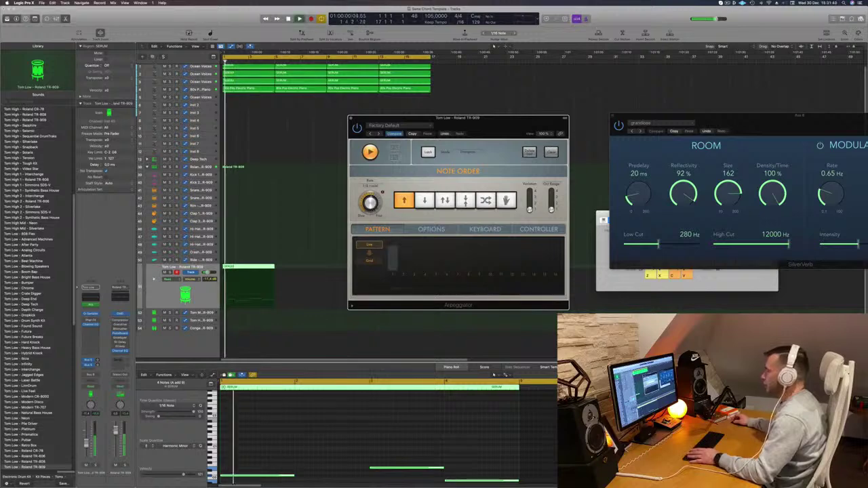
{"action": "left_click_drag", "start_coordinate": [467, 128], "coordinate": [437, 133]}
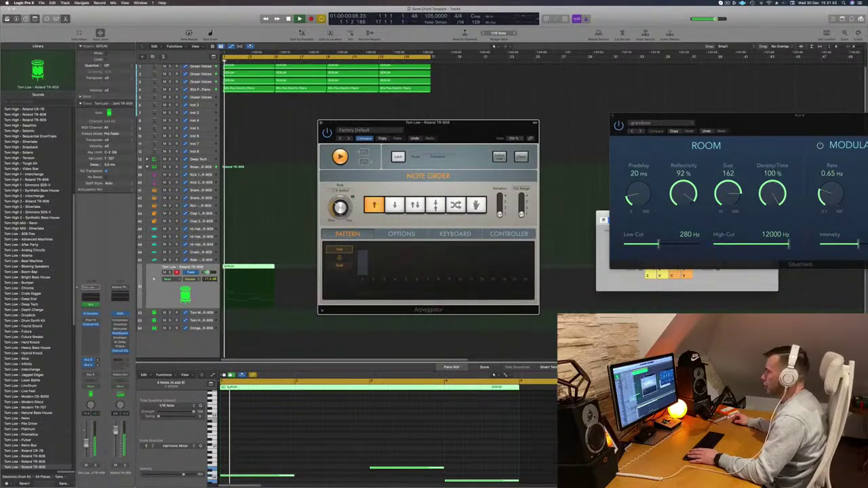
{"action": "left_click_drag", "start_coordinate": [468, 141], "coordinate": [420, 146]}
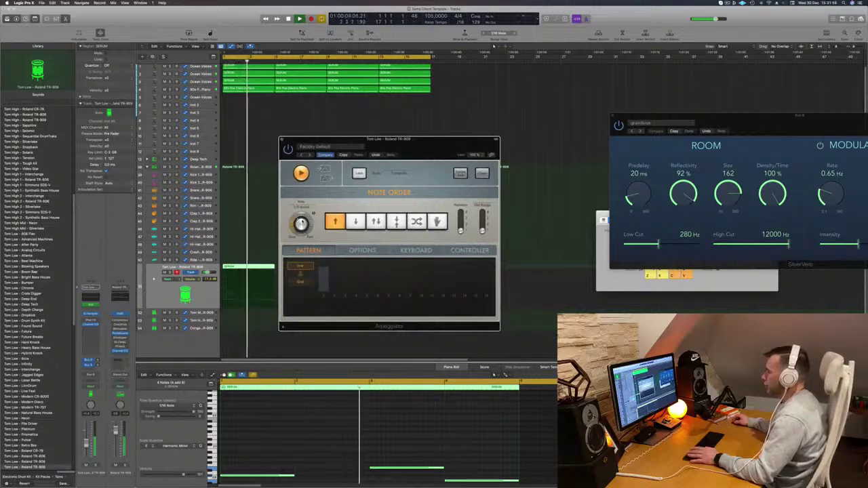
{"action": "left_click_drag", "start_coordinate": [422, 146], "coordinate": [462, 127]}
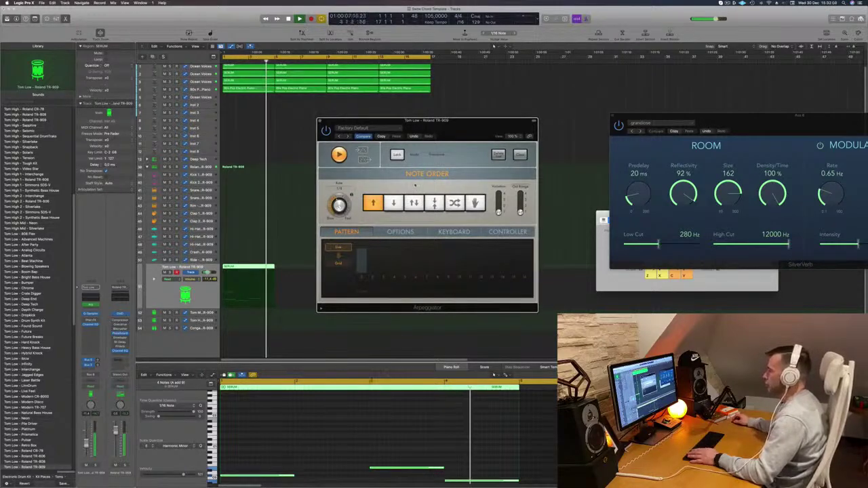
Listen to the arpeggiated Tom Low pattern in the loop, stopping and restarting playback
{"action": "key", "text": "space"}
{"action": "key", "text": "space"}
{"action": "left_click", "coordinate": [306, 215]}
{"action": "key", "text": "space"}
{"action": "key", "text": "space"}
Open the Tom Low track's Channel EQ, enable a high cut at 138 Hz, raise the track volume and close the EQ window
{"action": "left_click", "coordinate": [94, 297]}
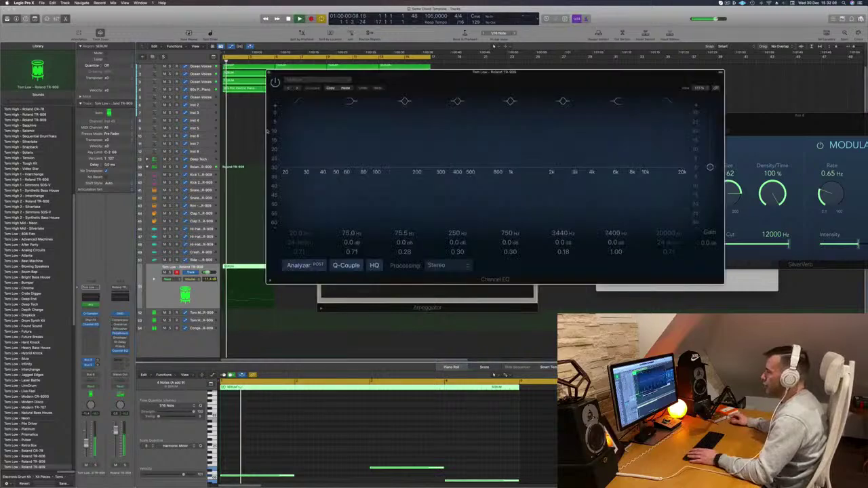
{"action": "key", "text": "space"}
{"action": "key", "text": "space"}
{"action": "left_click", "coordinate": [667, 104]}
{"action": "left_click_drag", "start_coordinate": [679, 169], "coordinate": [386, 142]}
{"action": "key", "text": "space"}
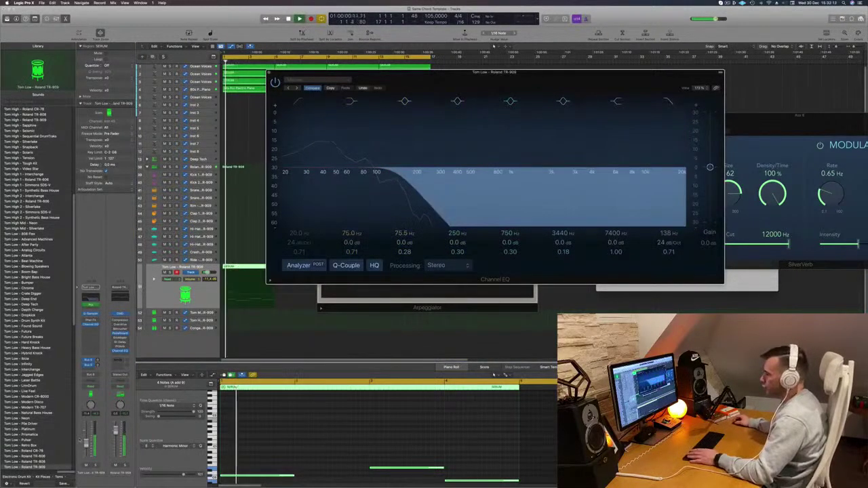
{"action": "key", "text": "super+w"}
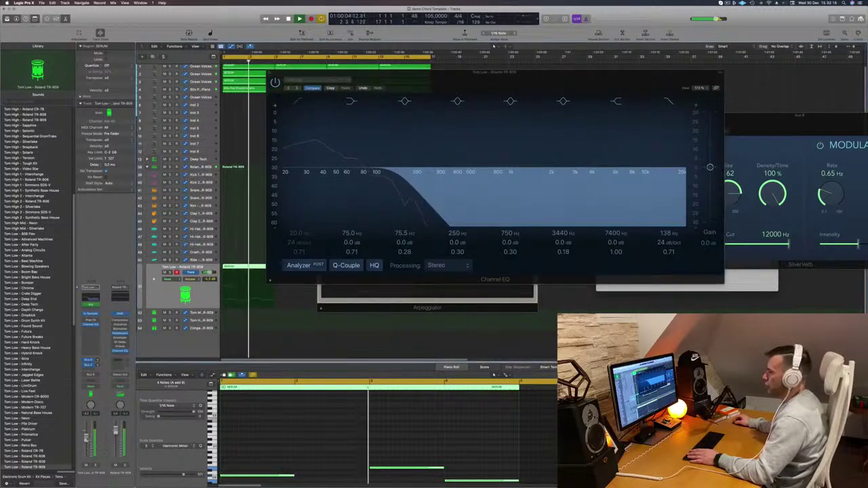
{"action": "left_click", "coordinate": [269, 73]}
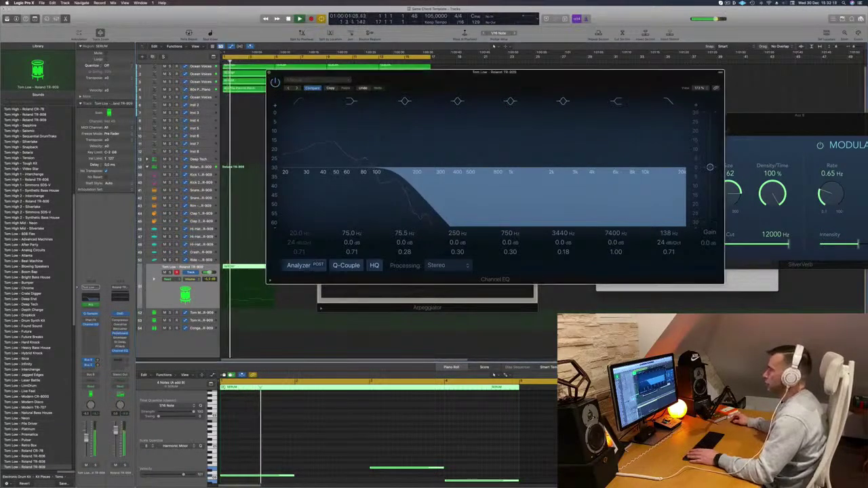
Close the Arpeggiator window, copy the Tom Low region until four fill the loop range, and play the result
{"action": "key", "text": "space"}
{"action": "left_click_drag", "start_coordinate": [433, 124], "coordinate": [430, 125]}
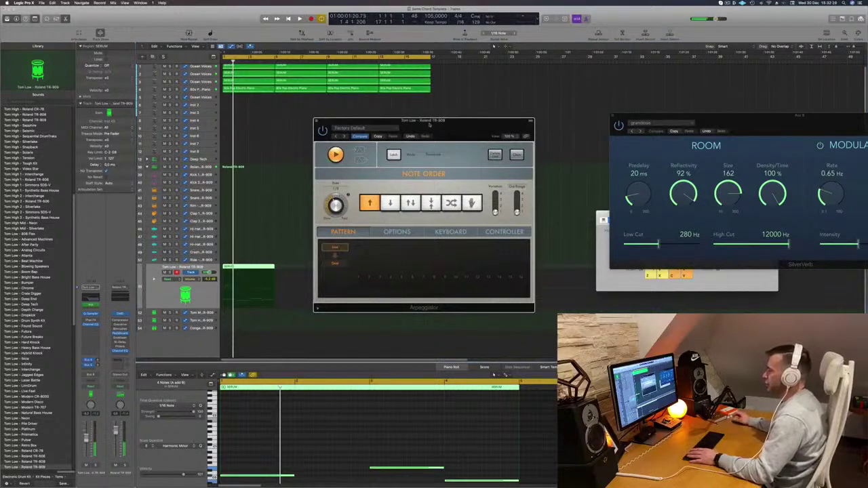
{"action": "key", "text": "super+w"}
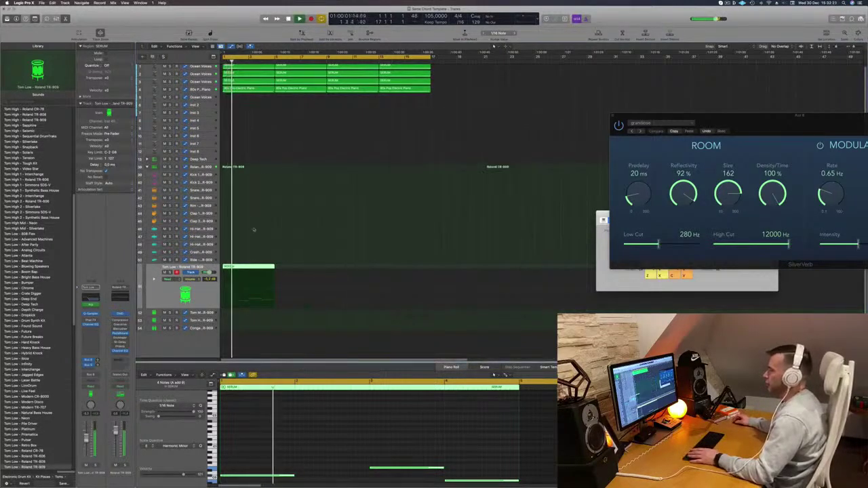
{"action": "left_click_drag", "start_coordinate": [249, 268], "coordinate": [367, 272]}
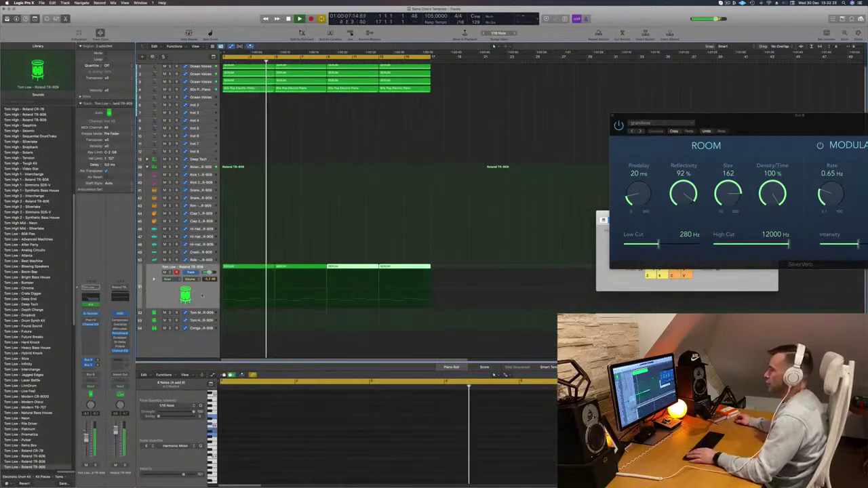
{"action": "left_click", "coordinate": [201, 297]}
{"action": "key", "text": "space"}
{"action": "key", "text": "space"}
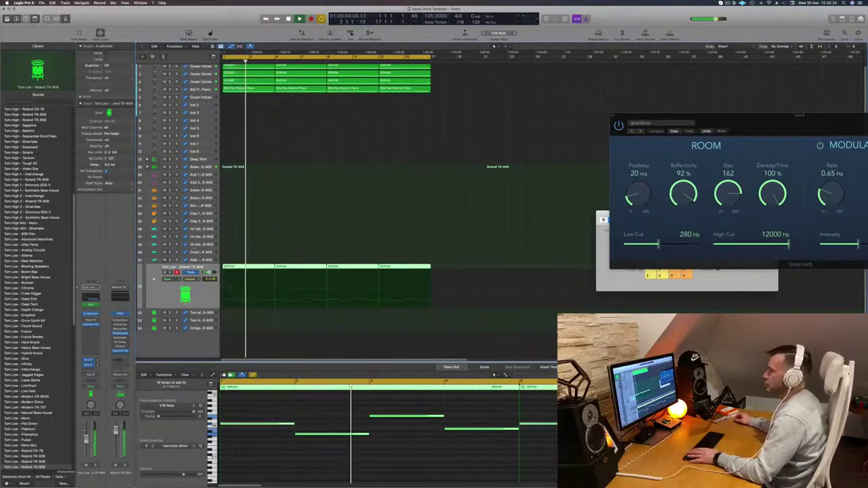
{"action": "left_click", "coordinate": [259, 257]}
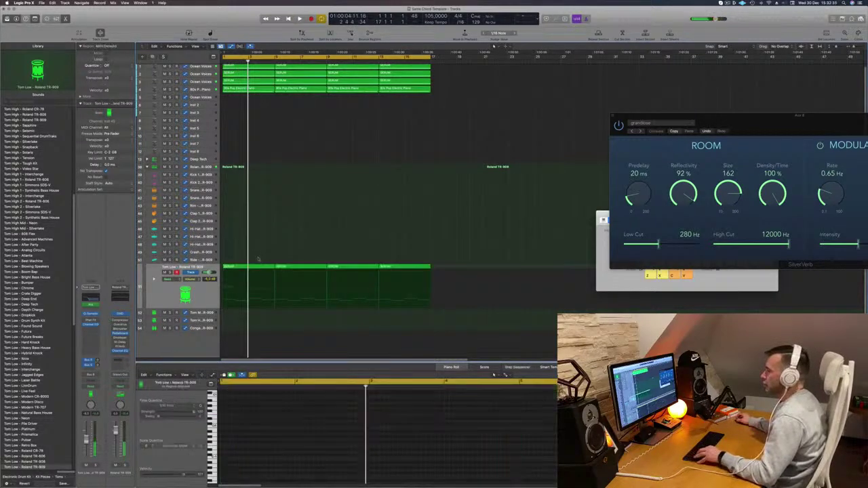
Copy the first Tom Low region to the lowest hi-hat track and transpose its four notes up two octaves
{"action": "left_click", "coordinate": [257, 267]}
{"action": "left_click_drag", "start_coordinate": [256, 266], "coordinate": [257, 251]}
{"action": "key", "text": "space"}
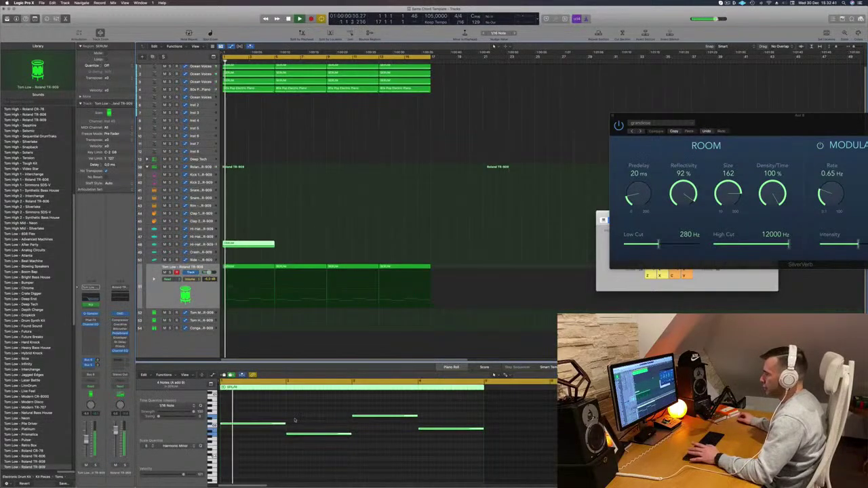
{"action": "left_click_drag", "start_coordinate": [262, 405], "coordinate": [434, 445]}
{"action": "key", "text": "alt+shift+Up"}
{"action": "key", "text": "alt+shift+Up"}
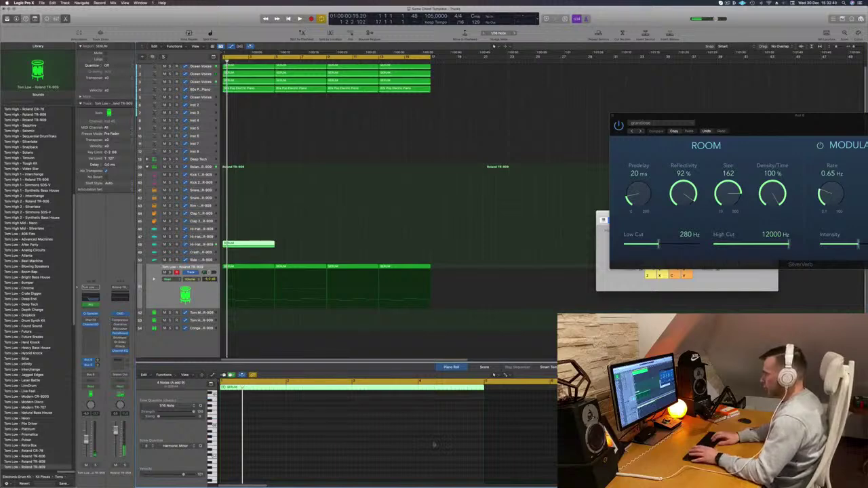
Move the transposed region down onto the Crash track and listen to its notes
{"action": "key", "text": "space"}
{"action": "left_click_drag", "start_coordinate": [248, 247], "coordinate": [247, 253]}
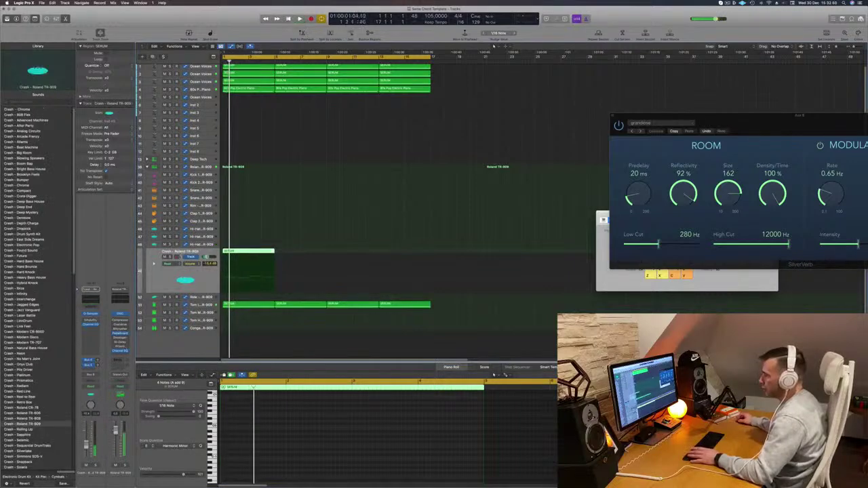
{"action": "left_click", "coordinate": [277, 433]}
{"action": "scroll", "coordinate": [278, 435], "scroll_direction": "up", "scroll_amount": 8}
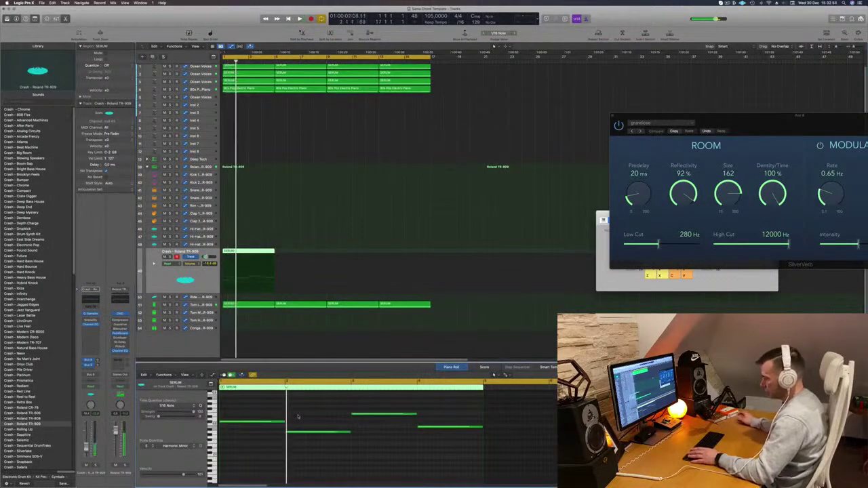
{"action": "scroll", "coordinate": [297, 416], "scroll_direction": "down", "scroll_amount": 3}
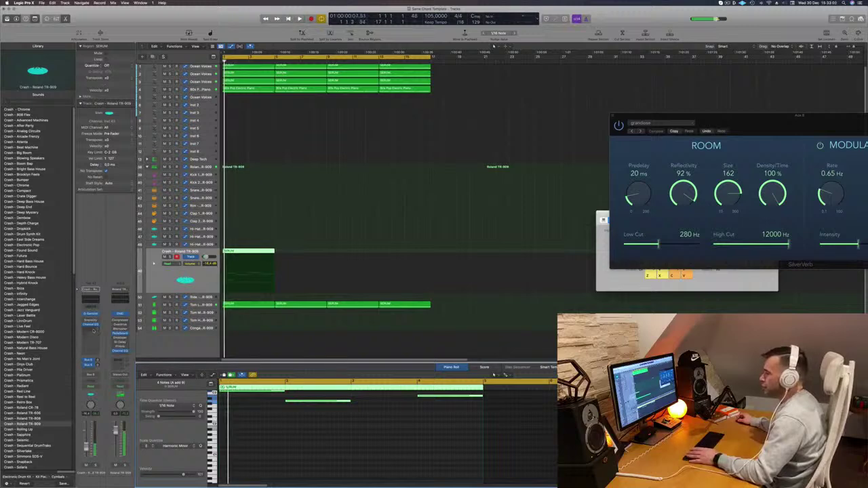
Add another bus send on the Crash track and balance its level while replaying the loop from the start
{"action": "left_click", "coordinate": [89, 367]}
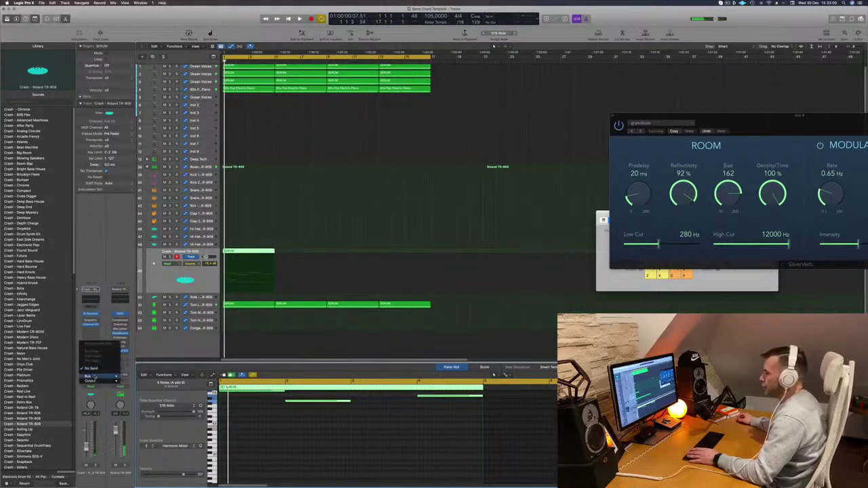
{"action": "mouse_move", "coordinate": [94, 378]}
{"action": "left_click", "coordinate": [139, 336]}
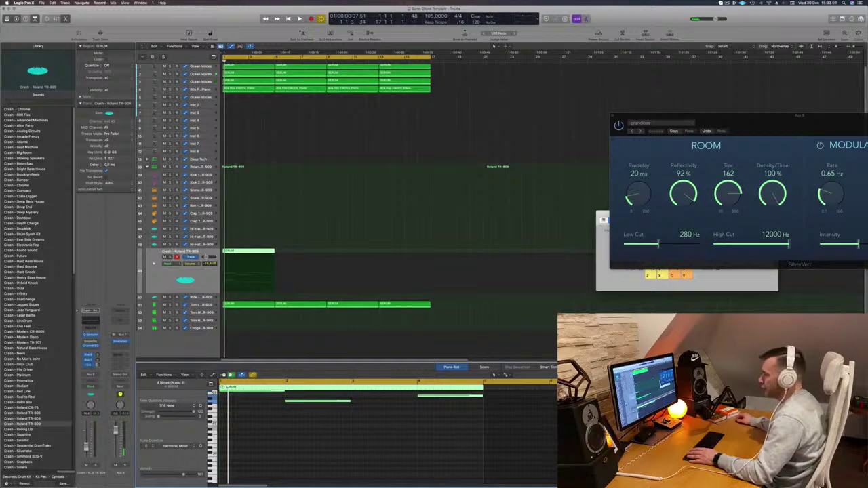
{"action": "key", "text": "space"}
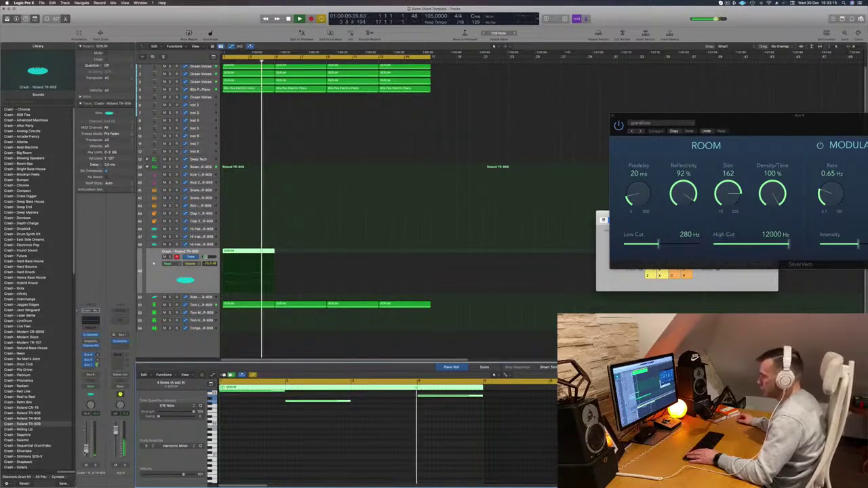
{"action": "key", "text": "Return"}
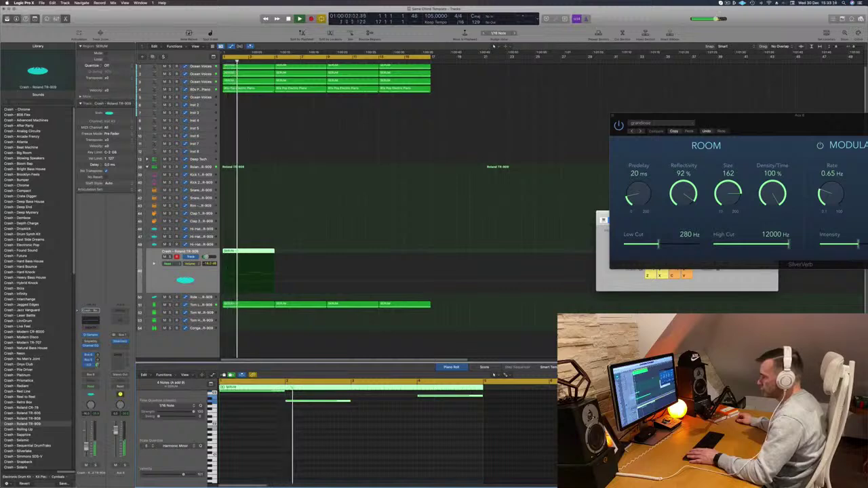
{"action": "key", "text": "Return"}
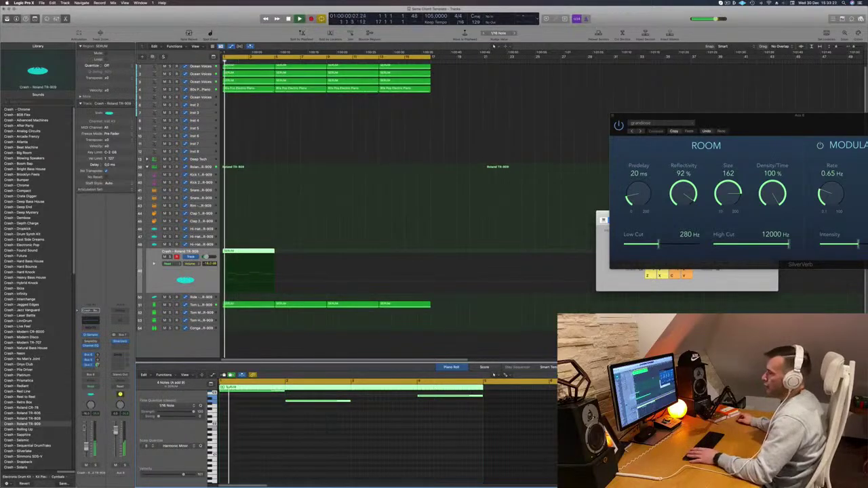
{"action": "key", "text": "Return"}
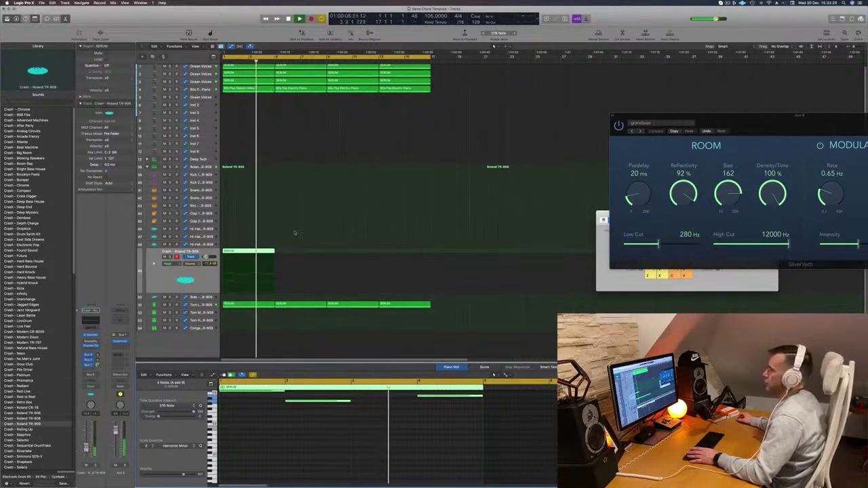
Copy the Crash region until four fill the loop range and play the result
{"action": "left_click_drag", "start_coordinate": [252, 256], "coordinate": [304, 257]}
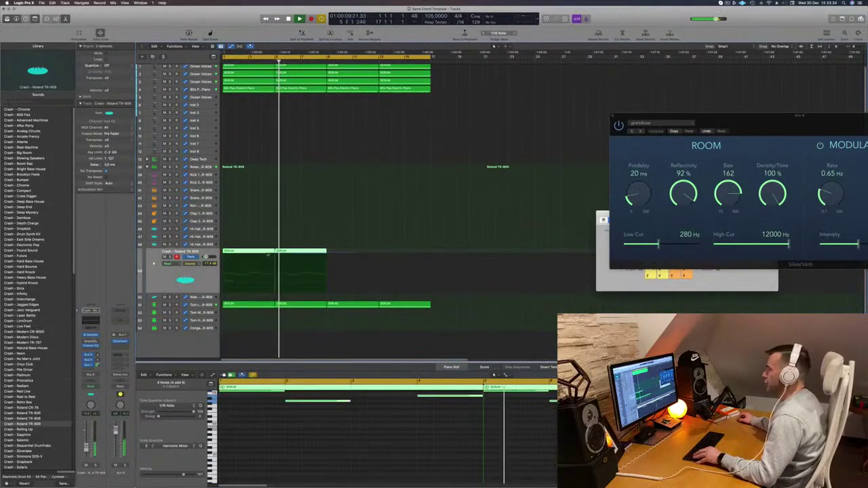
{"action": "left_click_drag", "start_coordinate": [231, 253], "coordinate": [333, 248]}
{"action": "key", "text": "space"}
{"action": "left_click", "coordinate": [202, 284]}
{"action": "key", "text": "space"}
{"action": "key", "text": "space"}
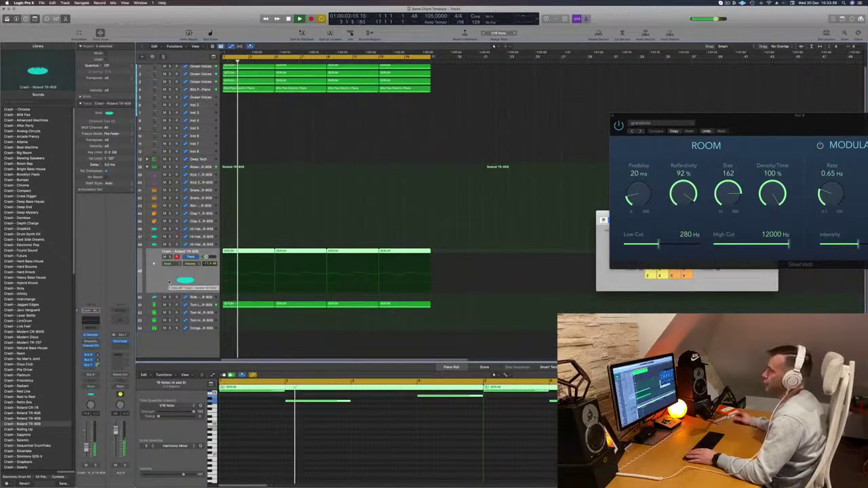
Mute the first Ocean Voices track to hear the loop without it, lift the mute and play again
{"action": "scroll", "coordinate": [267, 220], "scroll_direction": "up", "scroll_amount": 1}
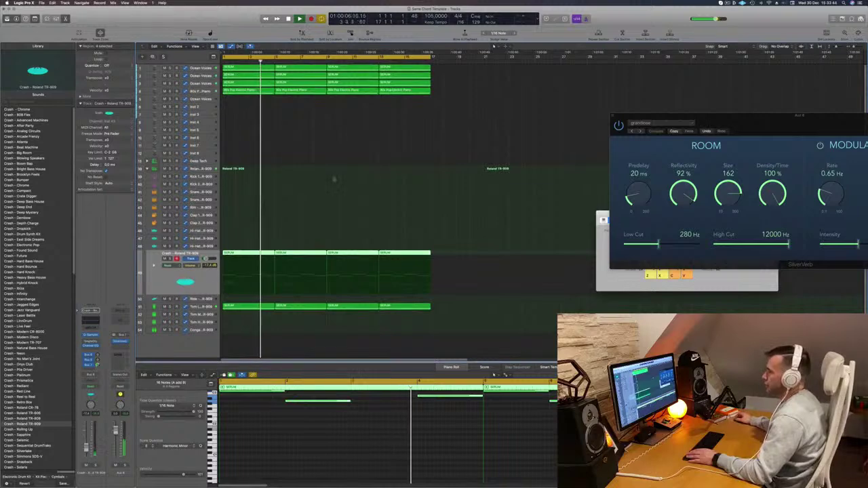
{"action": "left_click_drag", "start_coordinate": [178, 260], "coordinate": [186, 74]}
{"action": "key", "text": "Return"}
{"action": "left_click", "coordinate": [165, 72]}
{"action": "key", "text": "Return"}
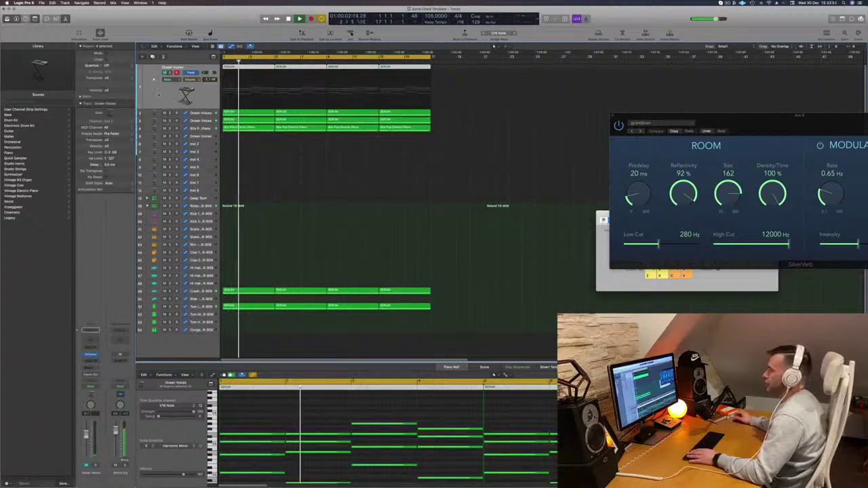
{"action": "key", "text": "space"}
{"action": "left_click", "coordinate": [165, 72]}
{"action": "key", "text": "space"}
{"action": "key", "text": "space"}
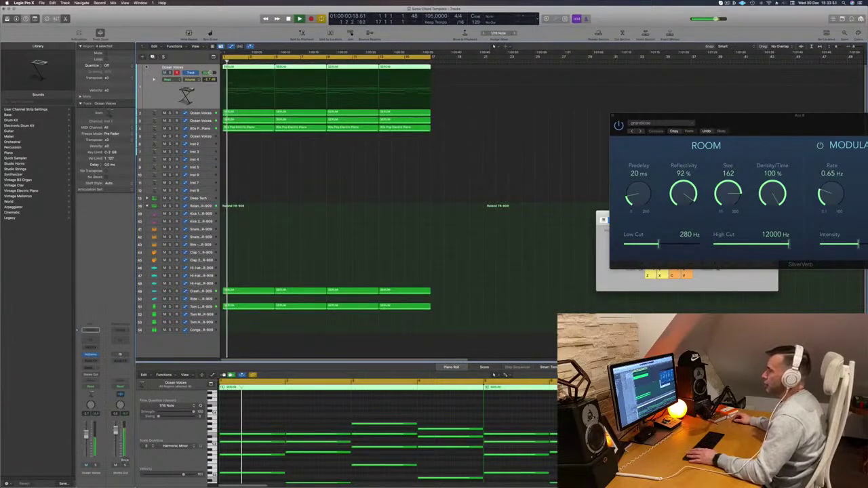
Duplicate the first Ocean Voices track, place the duplicate at the top and copy the first chord region onto it
{"action": "key", "text": "super+d"}
{"action": "key", "text": "Return"}
{"action": "left_click_drag", "start_coordinate": [191, 92], "coordinate": [193, 69]}
{"action": "left_click_drag", "start_coordinate": [250, 113], "coordinate": [257, 65]}
{"action": "left_click_drag", "start_coordinate": [296, 115], "coordinate": [237, 116]}
{"action": "left_click", "coordinate": [252, 67]}
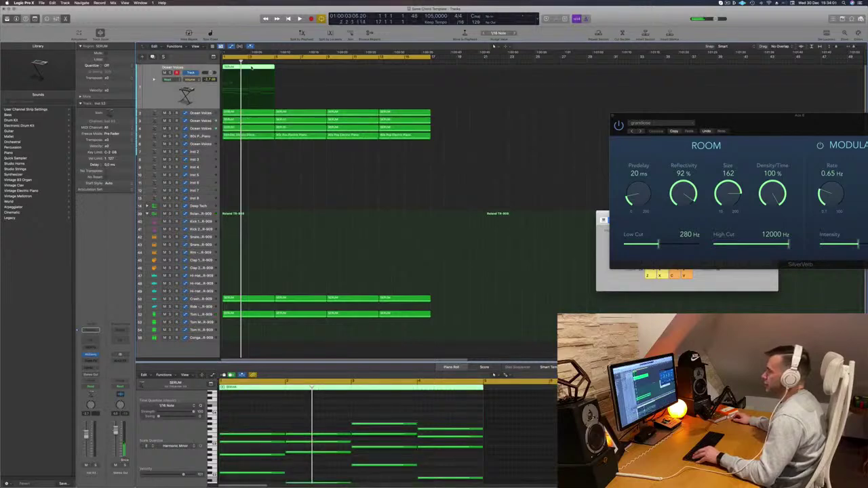
Select all chord notes in the top track's region and add a copy of them one octave higher
{"action": "key", "text": "p"}
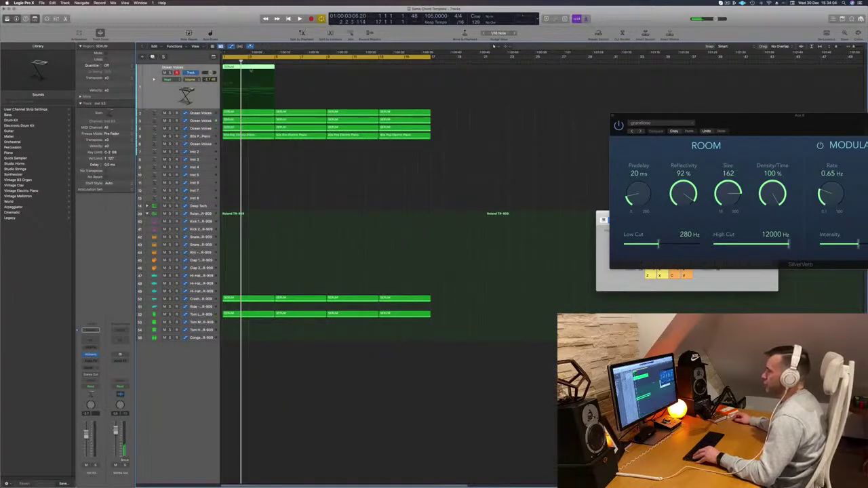
{"action": "key", "text": "p"}
{"action": "scroll", "coordinate": [270, 427], "scroll_direction": "down", "scroll_amount": 3}
{"action": "left_click_drag", "start_coordinate": [263, 422], "coordinate": [448, 476]}
{"action": "scroll", "coordinate": [343, 448], "scroll_direction": "up", "scroll_amount": 4}
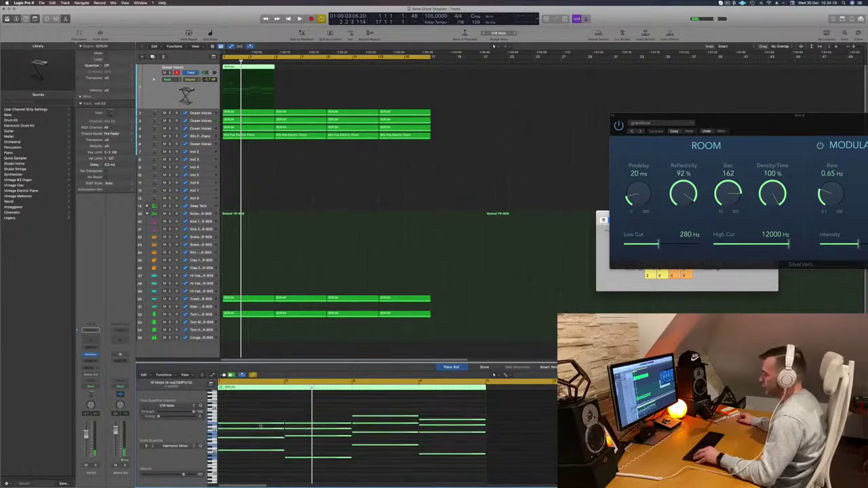
{"action": "left_click_drag", "start_coordinate": [260, 426], "coordinate": [251, 399]}
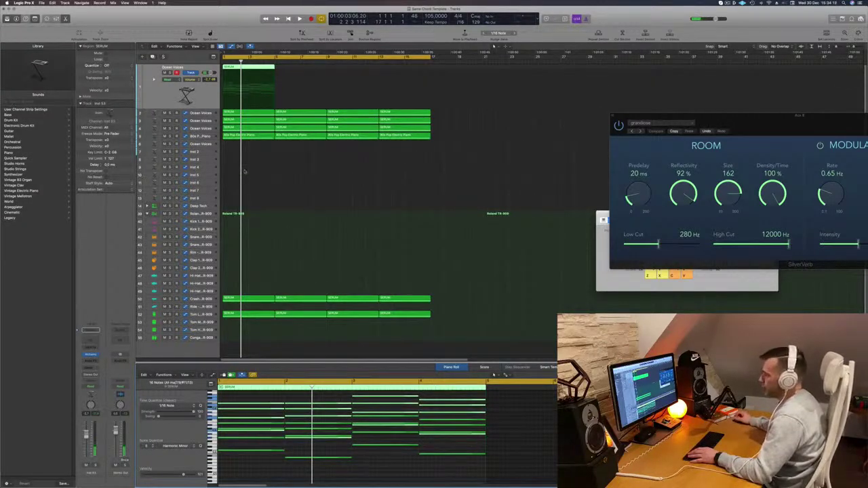
Open Alchemy on the top track and load the Glassy Sheen Pad preset from the Strings category
{"action": "key", "text": "Return"}
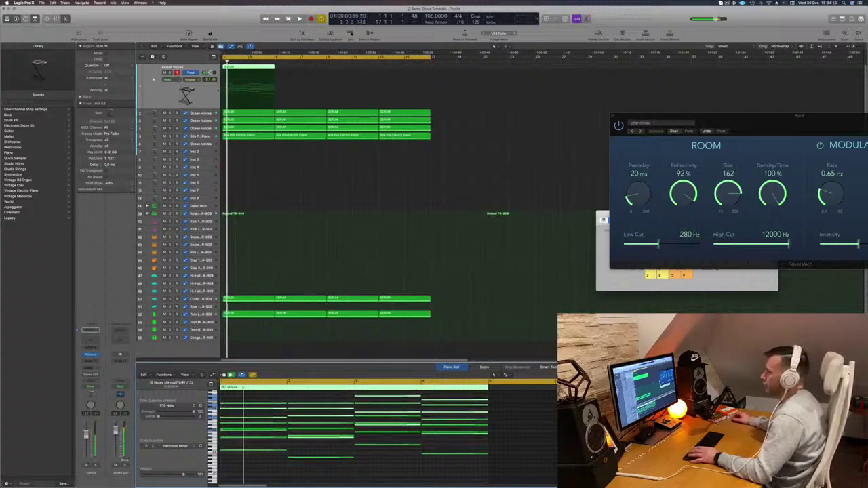
{"action": "left_click", "coordinate": [91, 356]}
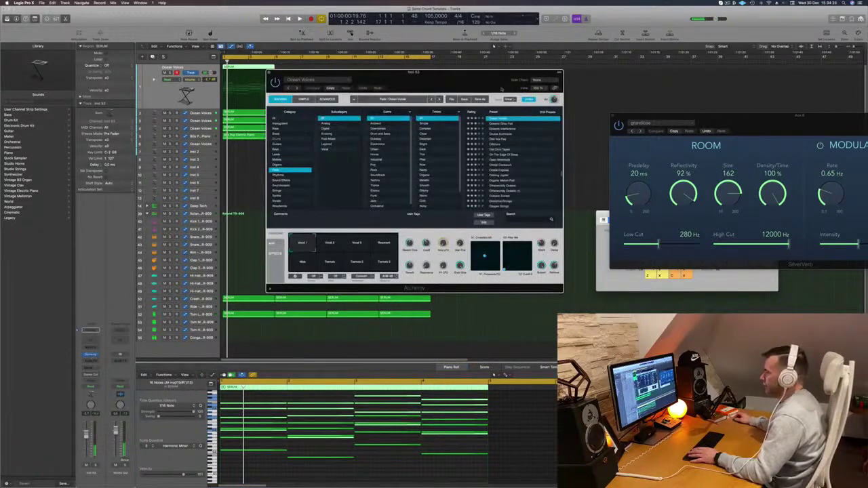
{"action": "left_click_drag", "start_coordinate": [487, 79], "coordinate": [506, 80]}
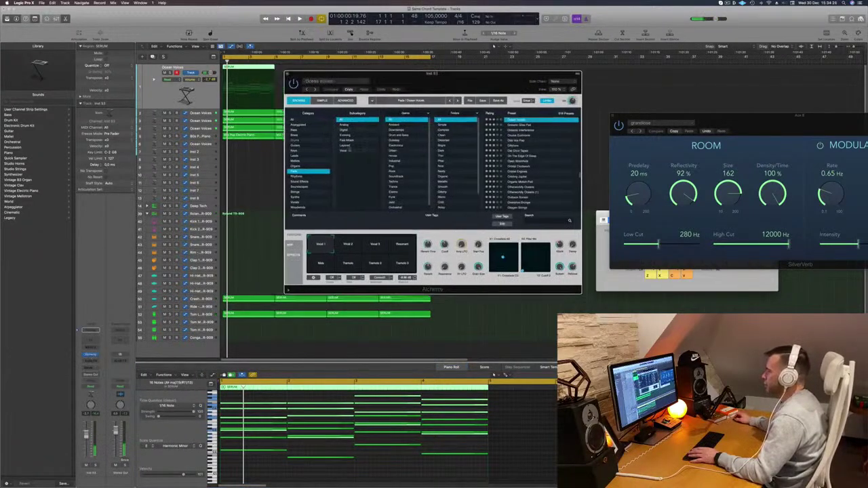
{"action": "left_click", "coordinate": [296, 192]}
{"action": "scroll", "coordinate": [555, 175], "scroll_direction": "down", "scroll_amount": 2}
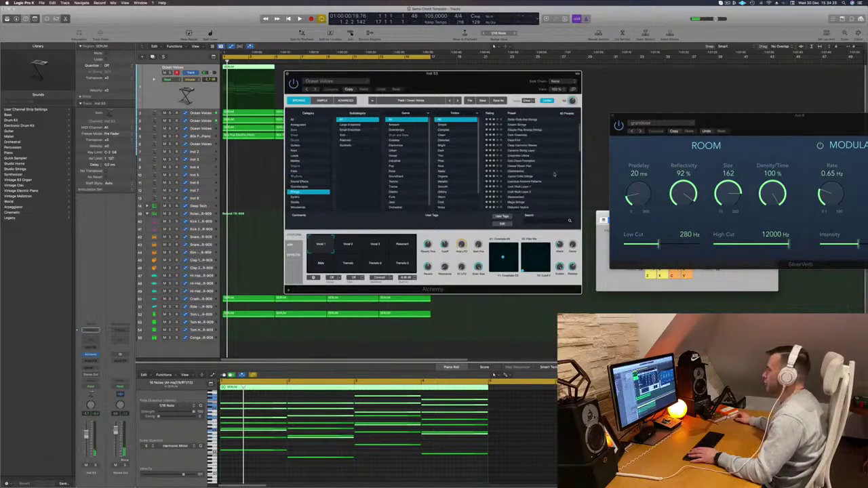
{"action": "left_click", "coordinate": [518, 167]}
{"action": "left_click_drag", "start_coordinate": [468, 90], "coordinate": [409, 209]}
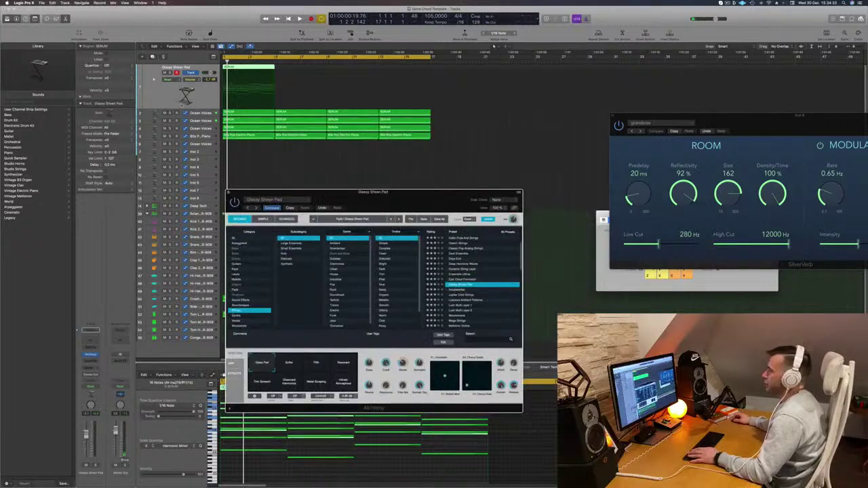
Lower the Glassy Sheen Pad track's volume, play the loop and move the Alchemy window clear of the piano roll
{"action": "left_click_drag", "start_coordinate": [87, 435], "coordinate": [86, 442]}
{"action": "key", "text": "space"}
{"action": "key", "text": "space"}
{"action": "left_click_drag", "start_coordinate": [334, 193], "coordinate": [550, 183]}
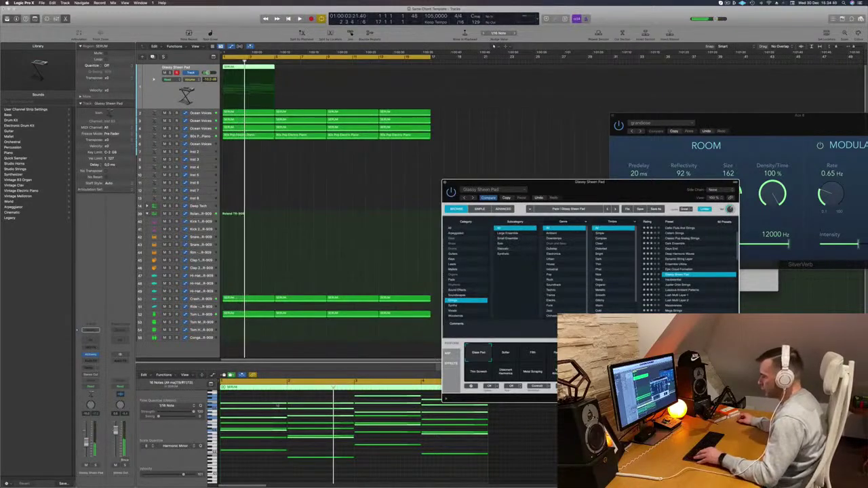
Replace the added upper chord notes with a new higher copy of the original chords and repeat the top track's region across the loop
{"action": "key", "text": "Delete"}
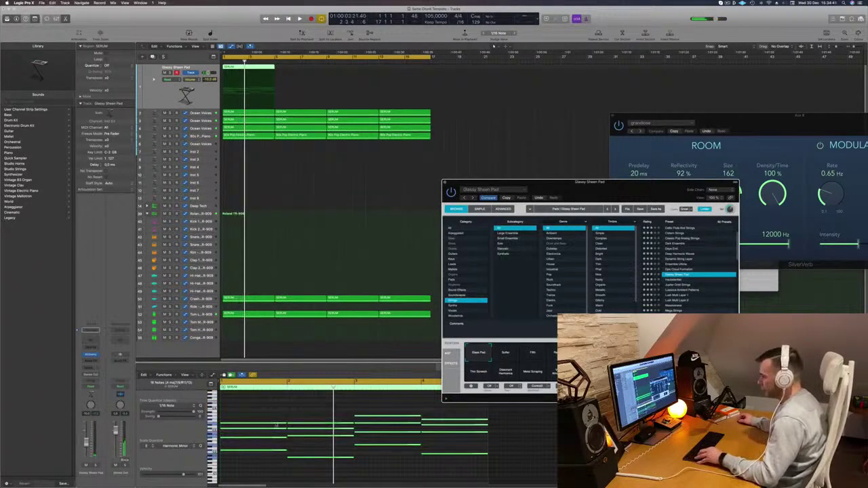
{"action": "left_click_drag", "start_coordinate": [276, 429], "coordinate": [276, 405]}
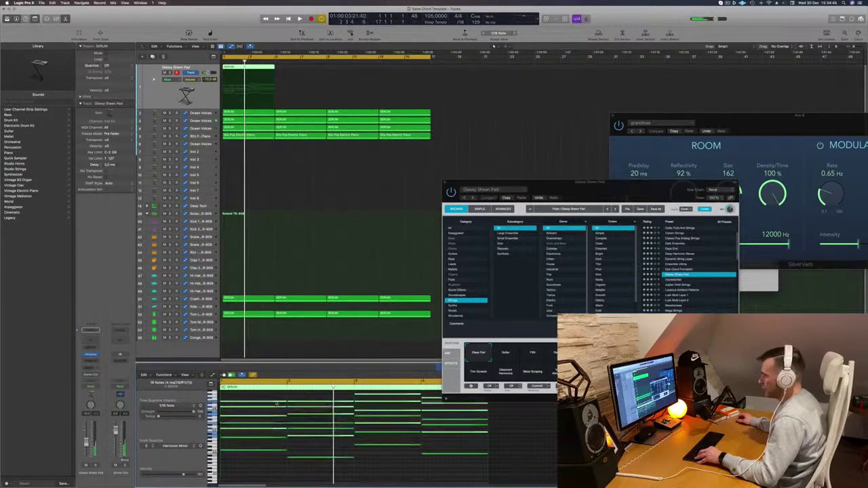
{"action": "key", "text": "space"}
{"action": "left_click_drag", "start_coordinate": [251, 68], "coordinate": [364, 72]}
{"action": "left_click_drag", "start_coordinate": [589, 190], "coordinate": [436, 169]}
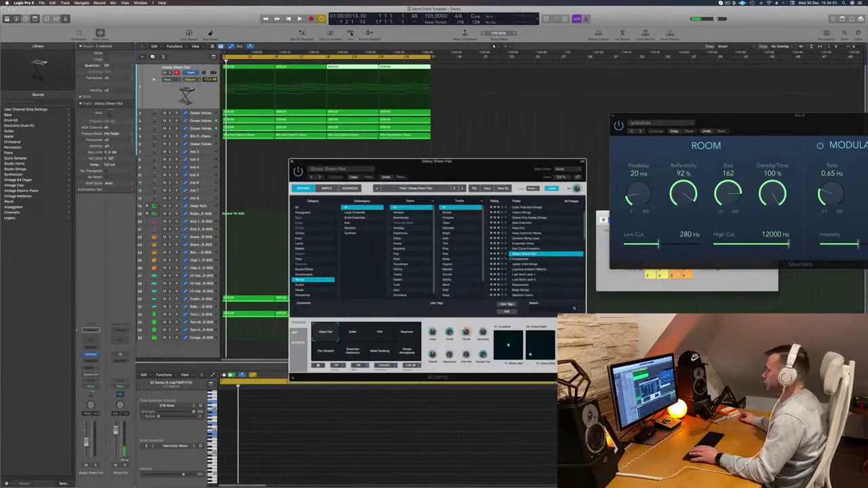
Load Alchemy's Jupiter Orbit Strings preset, transpose all notes of the top track's first region up one octave and play the loop
{"action": "left_click", "coordinate": [523, 264]}
{"action": "key", "text": "space"}
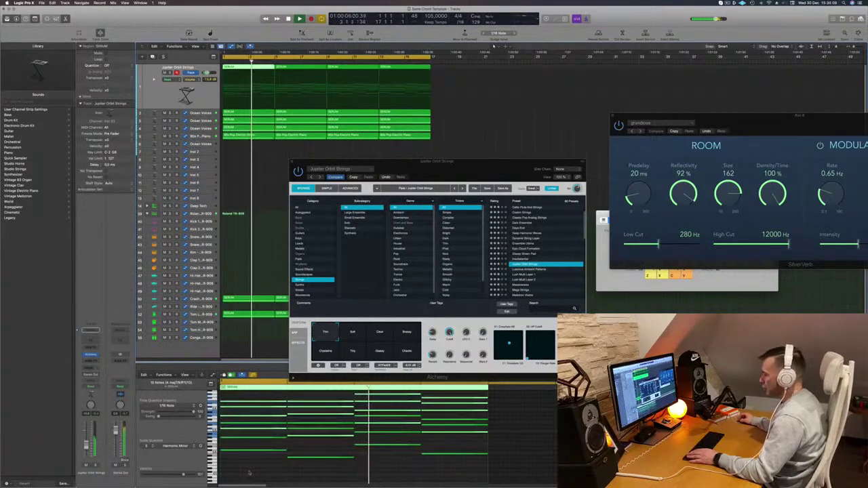
{"action": "scroll", "coordinate": [292, 421], "scroll_direction": "up", "scroll_amount": 5}
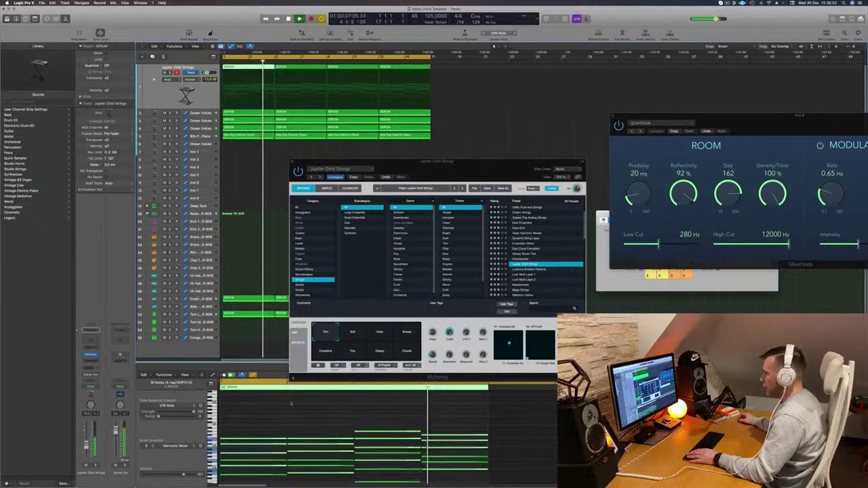
{"action": "key", "text": "super+a"}
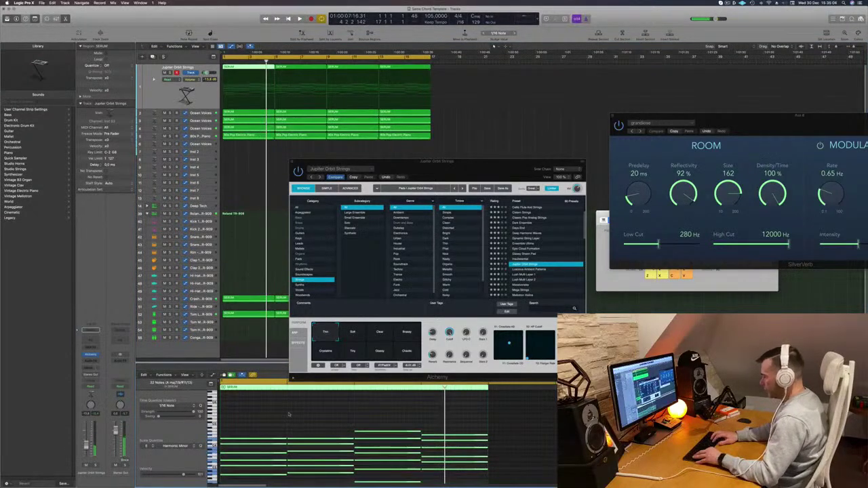
{"action": "key", "text": "alt+shift+Up"}
{"action": "key", "text": "space"}
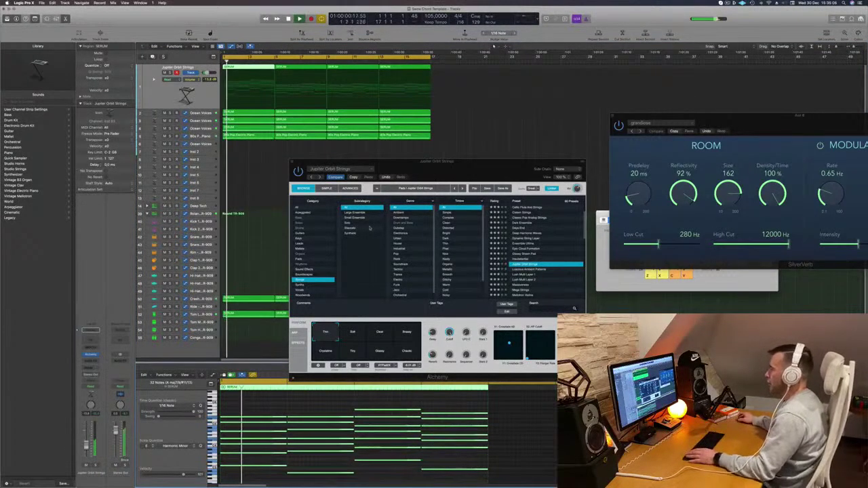
Delete the three region copies on the top track and repeat the transposed first region to fill the loop
{"action": "left_click_drag", "start_coordinate": [463, 169], "coordinate": [482, 122]}
{"action": "left_click_drag", "start_coordinate": [426, 114], "coordinate": [354, 181]}
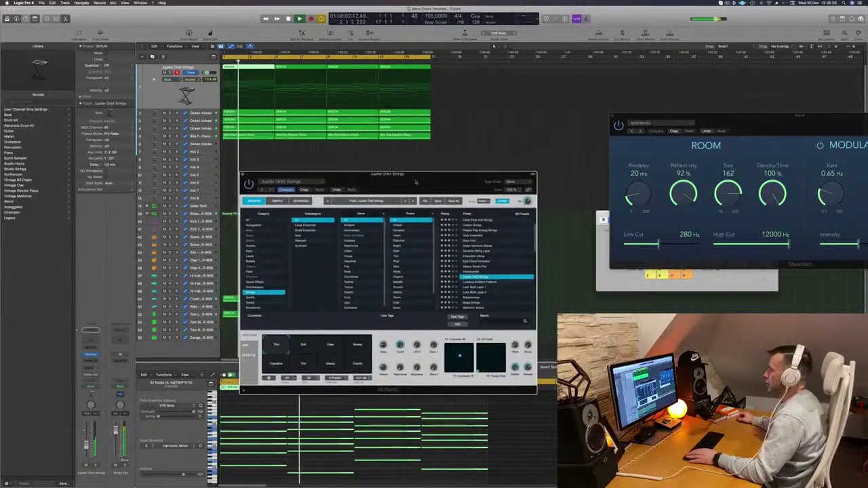
{"action": "key", "text": "space"}
{"action": "left_click_drag", "start_coordinate": [436, 70], "coordinate": [312, 69]}
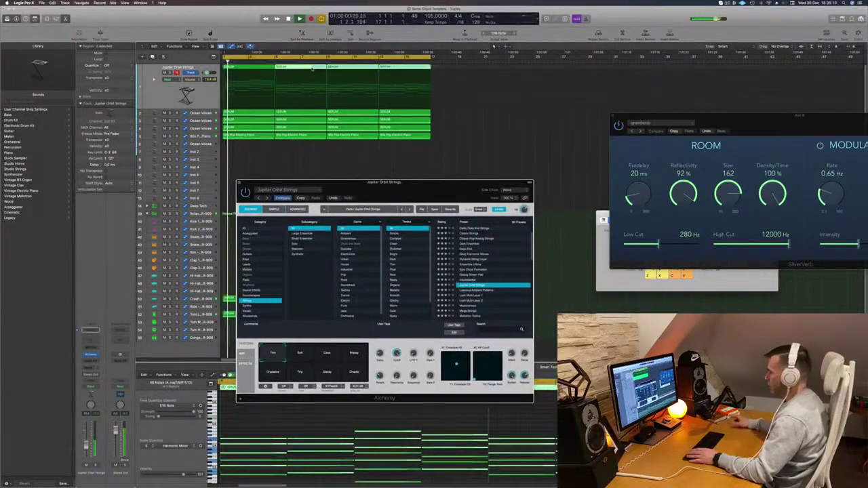
{"action": "key", "text": "Delete"}
{"action": "key", "text": "space"}
{"action": "key", "text": "space"}
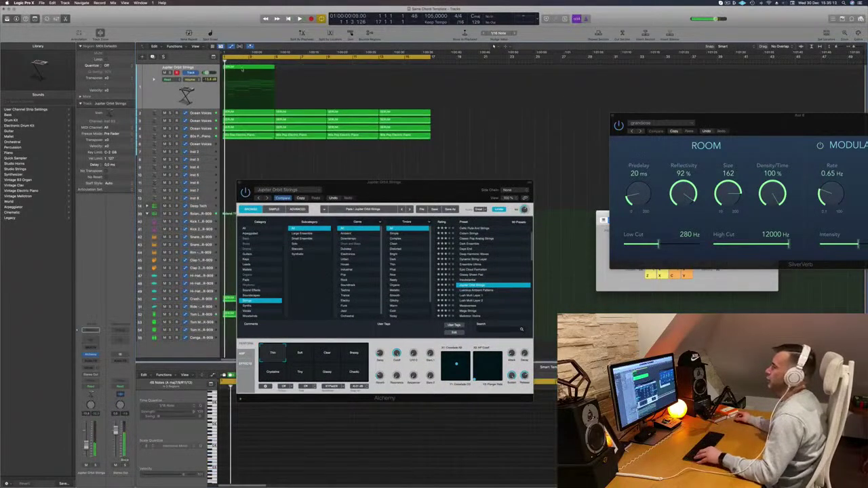
{"action": "left_click_drag", "start_coordinate": [245, 75], "coordinate": [348, 71]}
{"action": "left_click_drag", "start_coordinate": [406, 192], "coordinate": [458, 160]}
Audition the Luscious Ambient Patterns, Lush Multi Layer 1 and Massiveness presets in Alchemy's Strings category
{"action": "left_click", "coordinate": [359, 320]}
{"action": "left_click", "coordinate": [502, 256]}
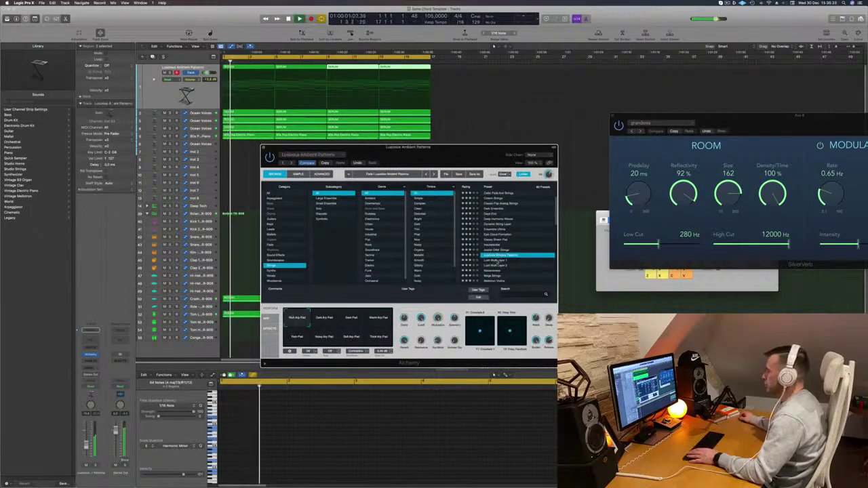
{"action": "left_click", "coordinate": [498, 261]}
{"action": "left_click_drag", "start_coordinate": [459, 148], "coordinate": [532, 98]}
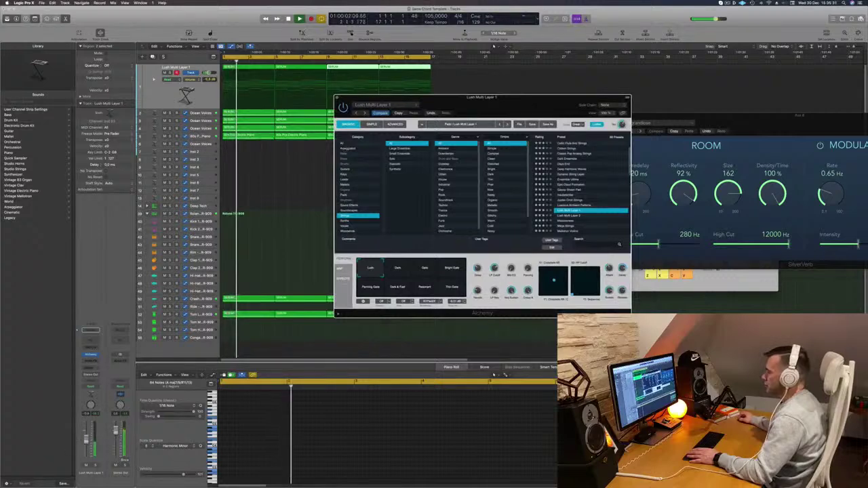
{"action": "scroll", "coordinate": [585, 202], "scroll_direction": "down", "scroll_amount": 3}
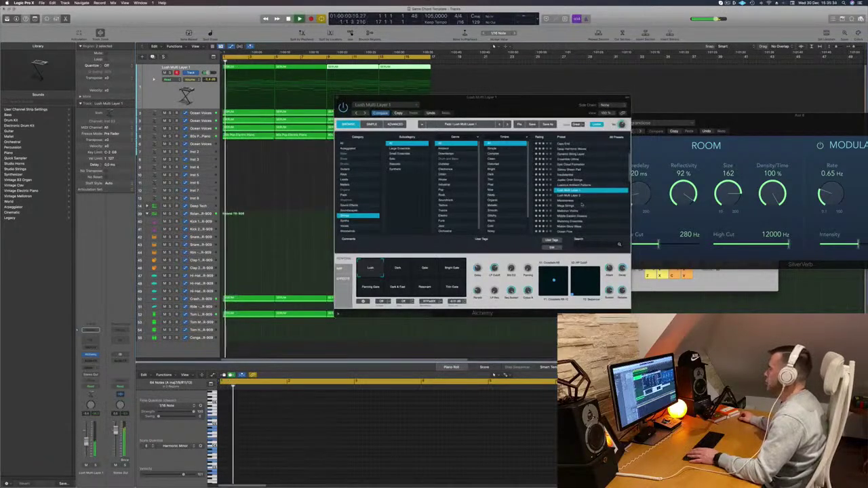
{"action": "left_click", "coordinate": [561, 201]}
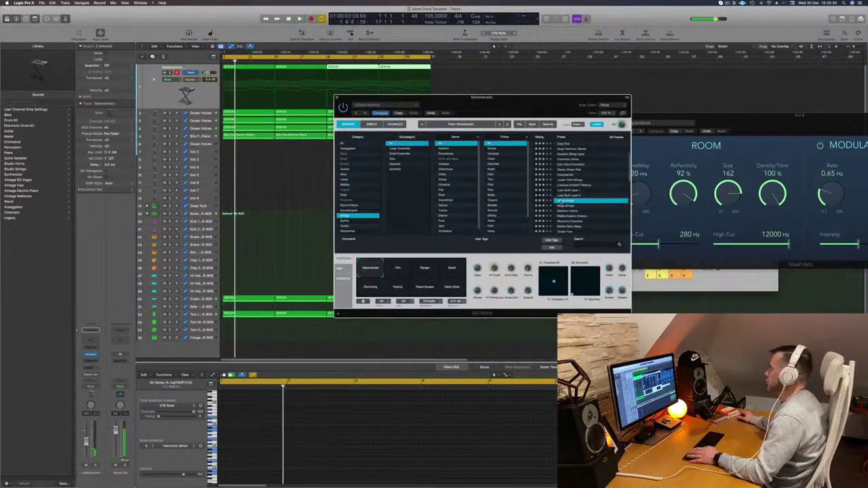
{"action": "left_click_drag", "start_coordinate": [525, 108], "coordinate": [506, 145]}
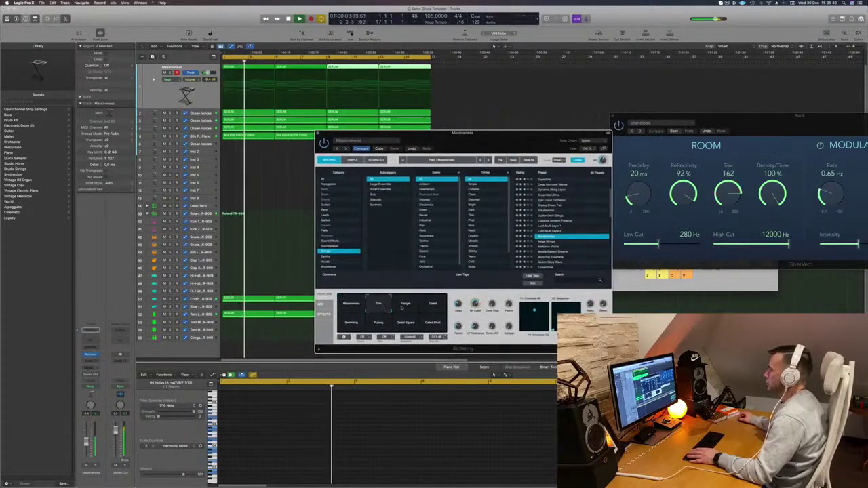
Audition the Mega Strings preset against the playing loop and try its third performance variation
{"action": "scroll", "coordinate": [551, 215], "scroll_direction": "down", "scroll_amount": 4}
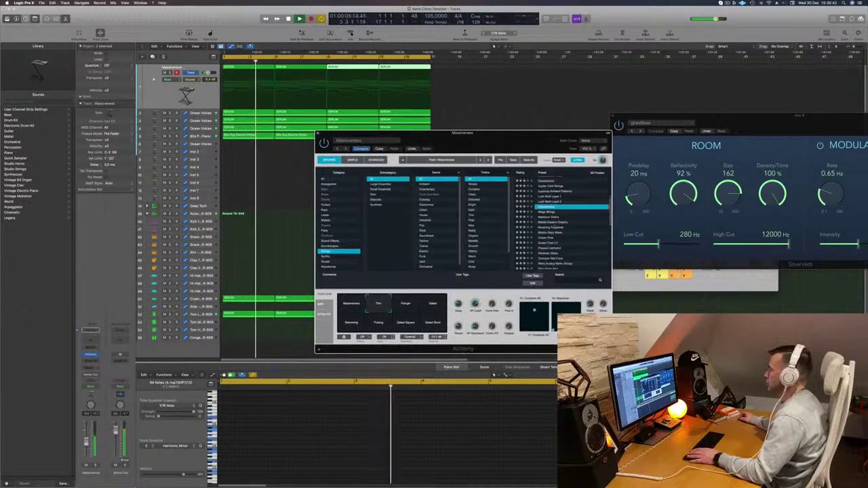
{"action": "left_click", "coordinate": [548, 213]}
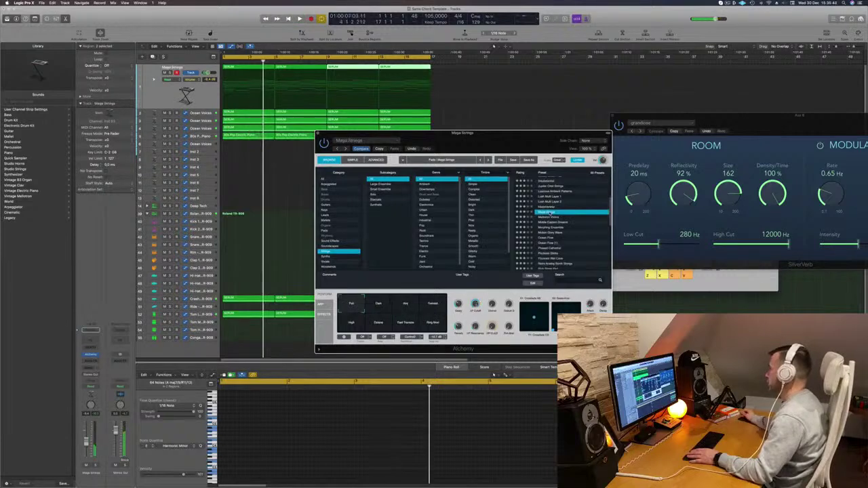
{"action": "key", "text": "space"}
{"action": "left_click_drag", "start_coordinate": [506, 141], "coordinate": [538, 123]}
{"action": "left_click", "coordinate": [440, 291]}
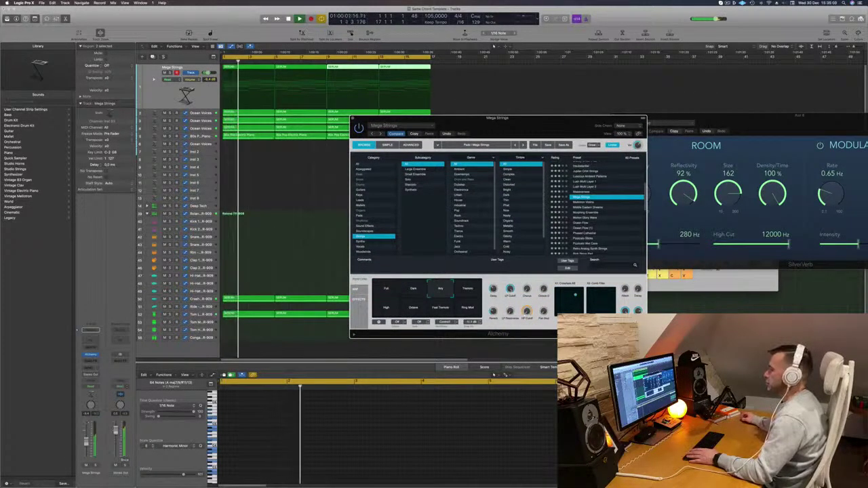
Solo the top track and audition Mellotron Violins and Middle Eastern Dreams, trying the latter's Percussive Repeater variation
{"action": "left_click", "coordinate": [171, 73]}
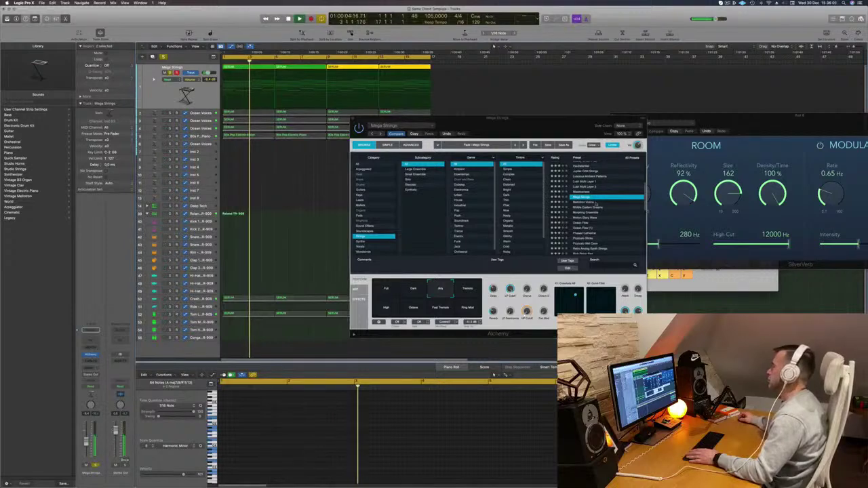
{"action": "key", "text": "Down"}
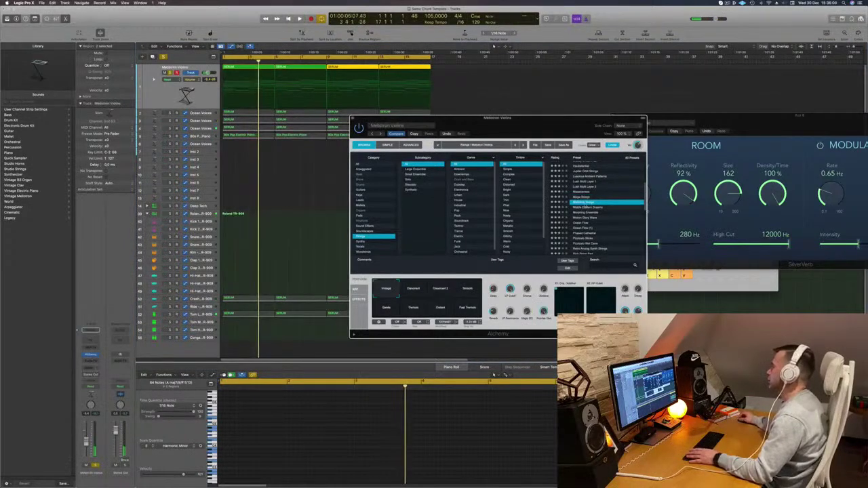
{"action": "key", "text": "Down"}
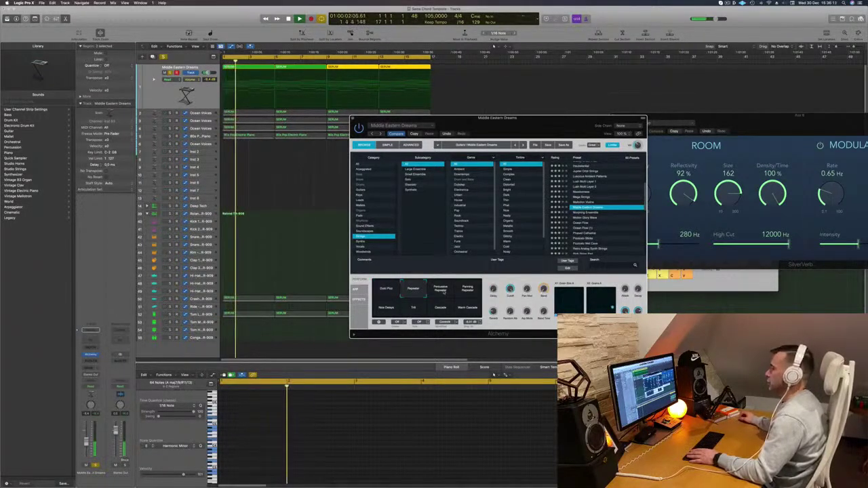
{"action": "left_click", "coordinate": [445, 291]}
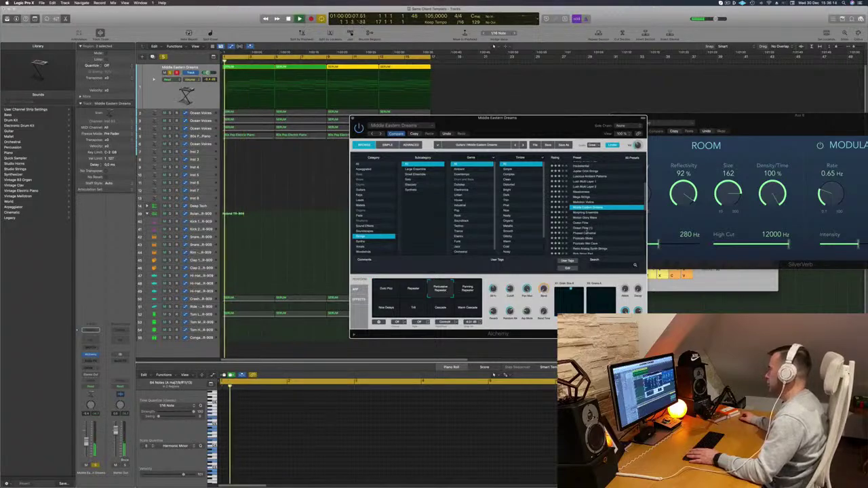
Load the Motion Glory Wave preset in Alchemy, unsolo the top track and play it with the full mix
{"action": "left_click", "coordinate": [581, 219]}
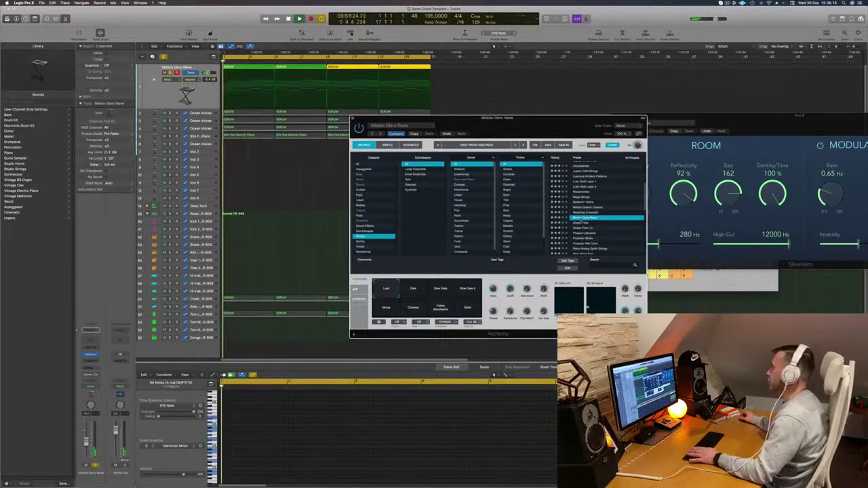
{"action": "left_click_drag", "start_coordinate": [543, 124], "coordinate": [609, 112]}
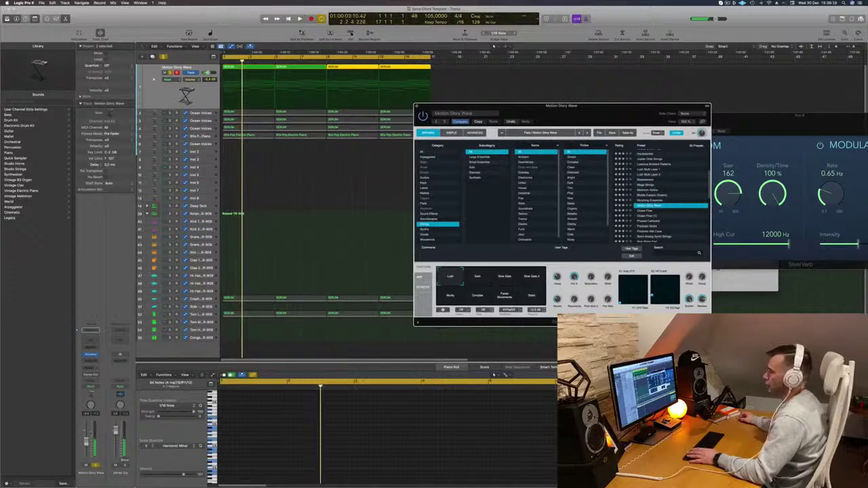
{"action": "left_click", "coordinate": [170, 72]}
{"action": "key", "text": "space"}
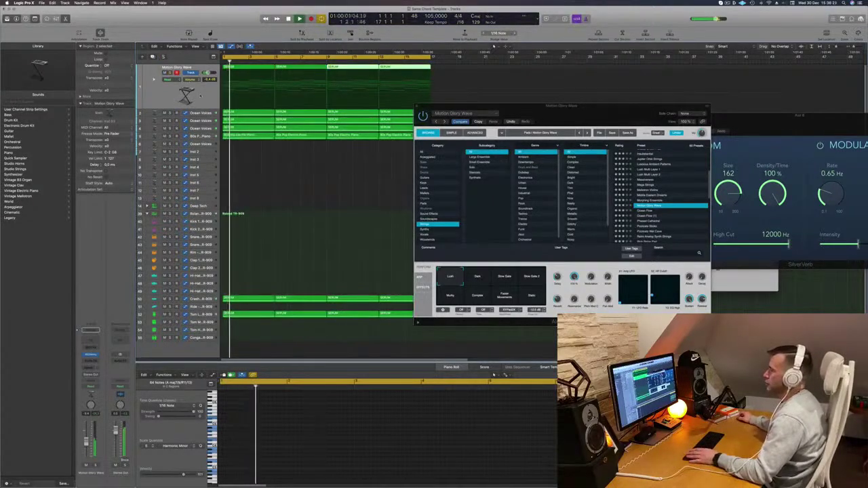
Add a Channel EQ to the Motion Glory Wave track with a low cut at about 755 Hz
{"action": "left_click", "coordinate": [200, 96]}
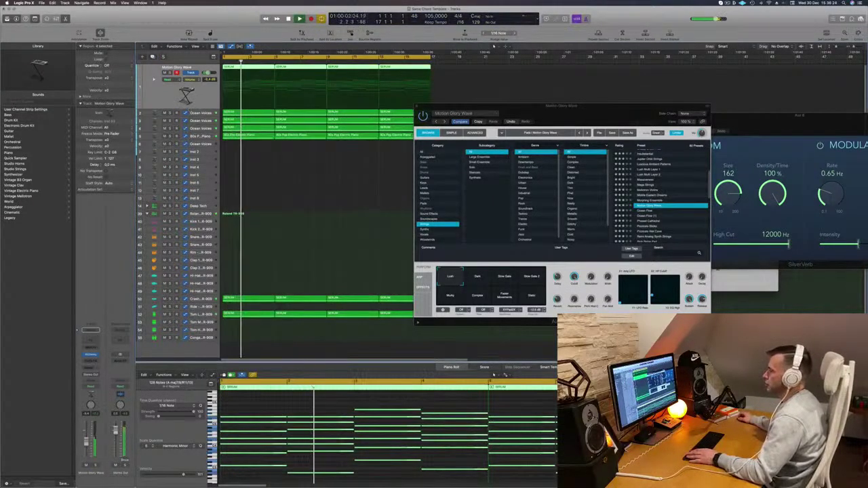
{"action": "left_click", "coordinate": [91, 340]}
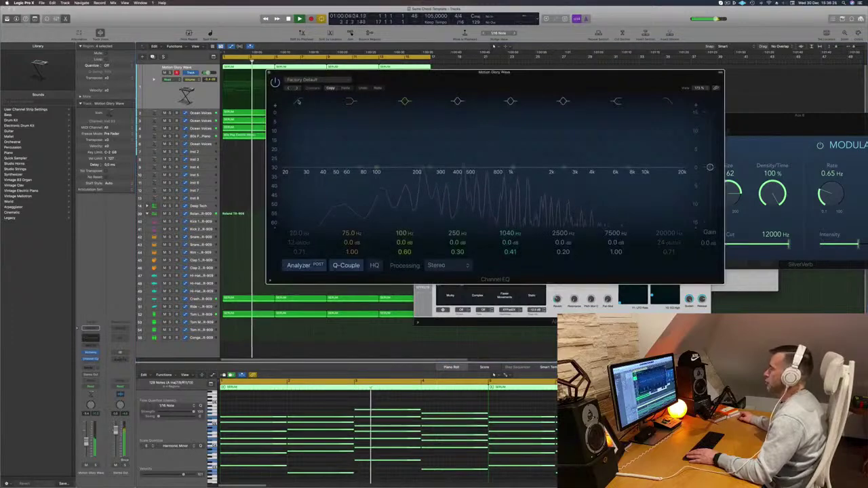
{"action": "left_click", "coordinate": [298, 102]}
{"action": "left_click_drag", "start_coordinate": [301, 136], "coordinate": [504, 130]}
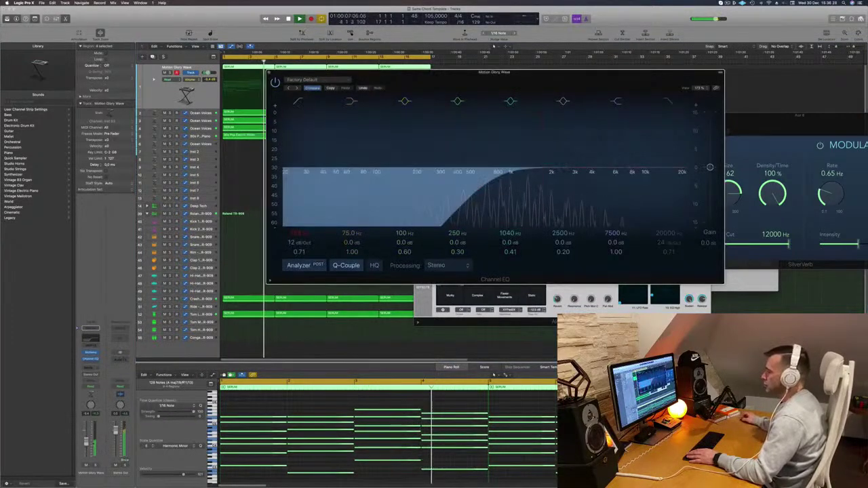
Add a send from the Motion Glory Wave track to the SilverVerb reverb bus and check it during playback
{"action": "left_click", "coordinate": [90, 368]}
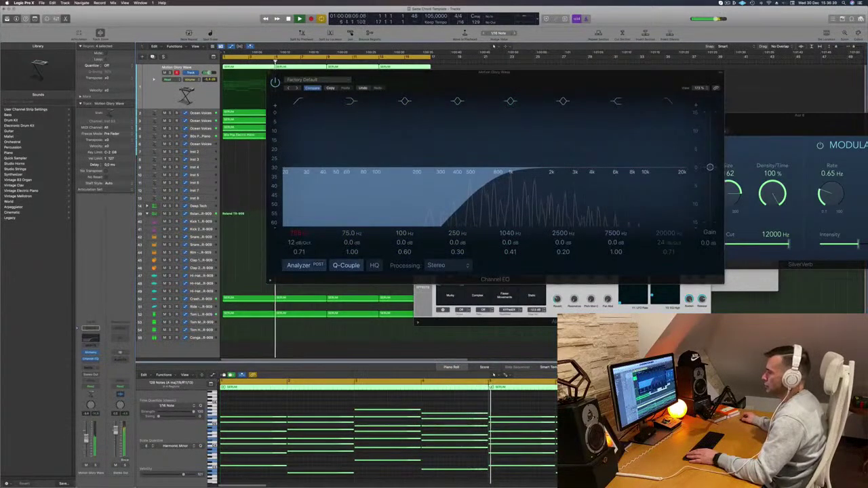
{"action": "left_click", "coordinate": [89, 369]}
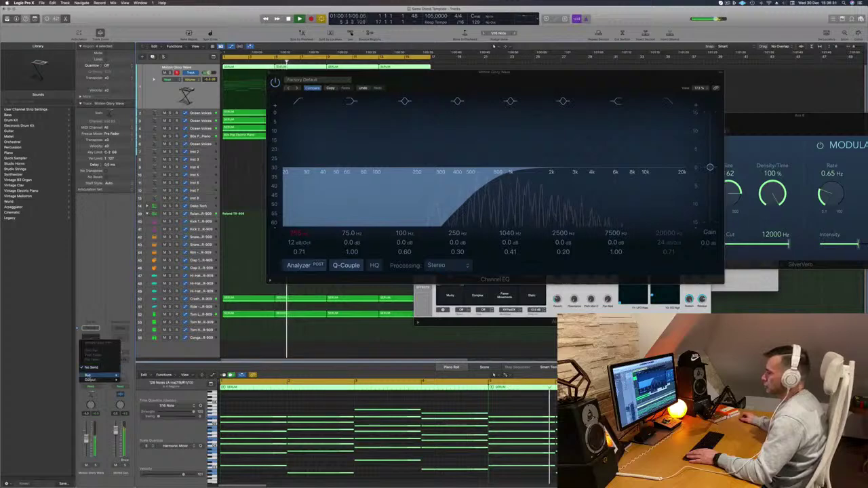
{"action": "mouse_move", "coordinate": [112, 375]}
{"action": "left_click", "coordinate": [136, 336]}
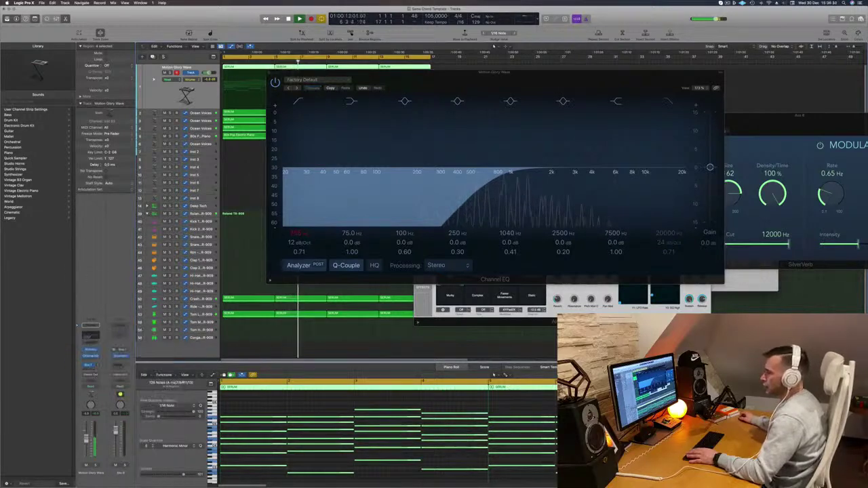
{"action": "key", "text": "Return"}
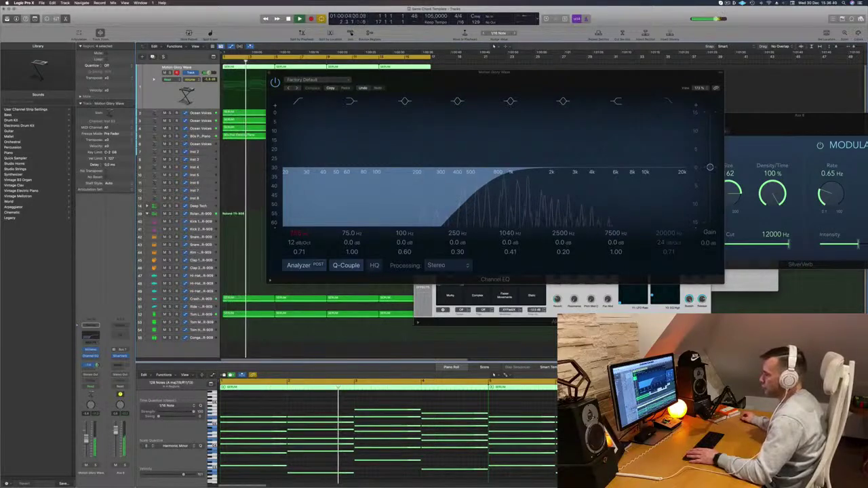
{"action": "left_click", "coordinate": [96, 466]}
{"action": "key", "text": "ctrl+s"}
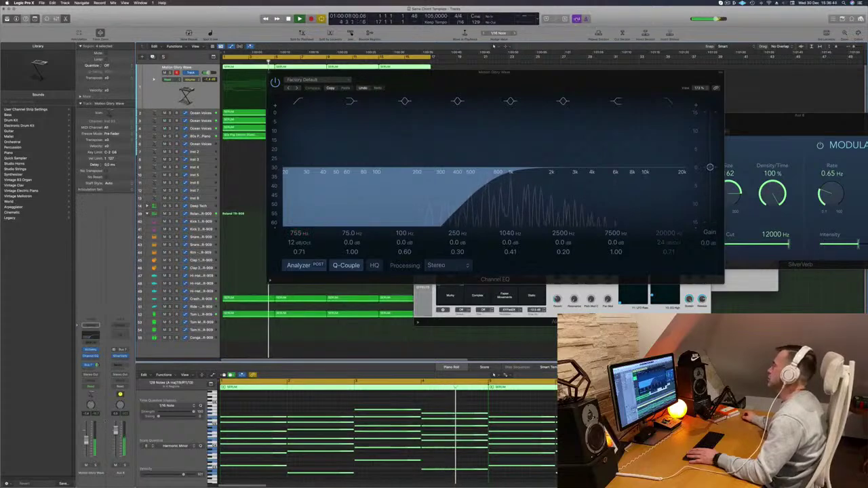
Lower the Channel EQ's low-cut frequency on the Motion Glory Wave track and close the EQ
{"action": "mouse_move", "coordinate": [542, 90]}
{"action": "left_mouse_down"}
{"action": "mouse_move", "coordinate": [481, 103]}
{"action": "mouse_move", "coordinate": [575, 102]}
{"action": "mouse_move", "coordinate": [536, 92]}
{"action": "mouse_move", "coordinate": [538, 81]}
{"action": "left_mouse_up"}
{"action": "left_click_drag", "start_coordinate": [521, 181], "coordinate": [502, 181]}
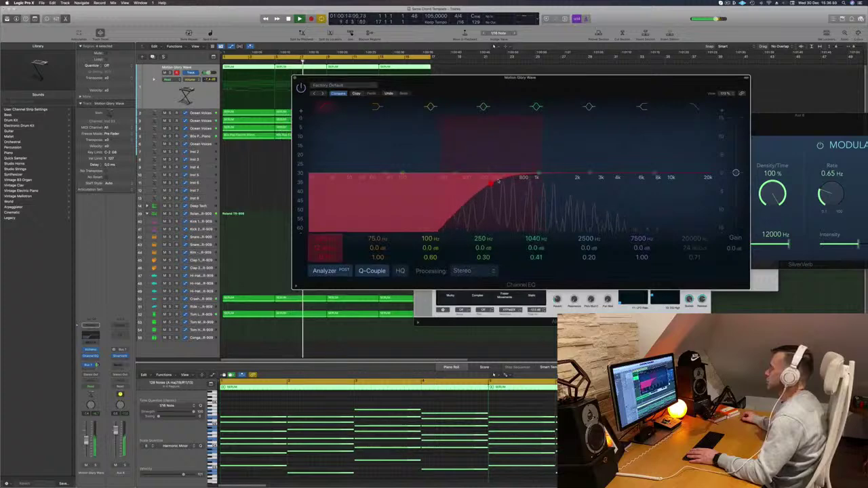
{"action": "key", "text": "space"}
{"action": "key", "text": "space"}
{"action": "left_click", "coordinate": [295, 78]}
Replay the loop and select the 80s Pop Electric Piano track
{"action": "key", "text": "space"}
{"action": "key", "text": "space"}
{"action": "left_click", "coordinate": [203, 136]}
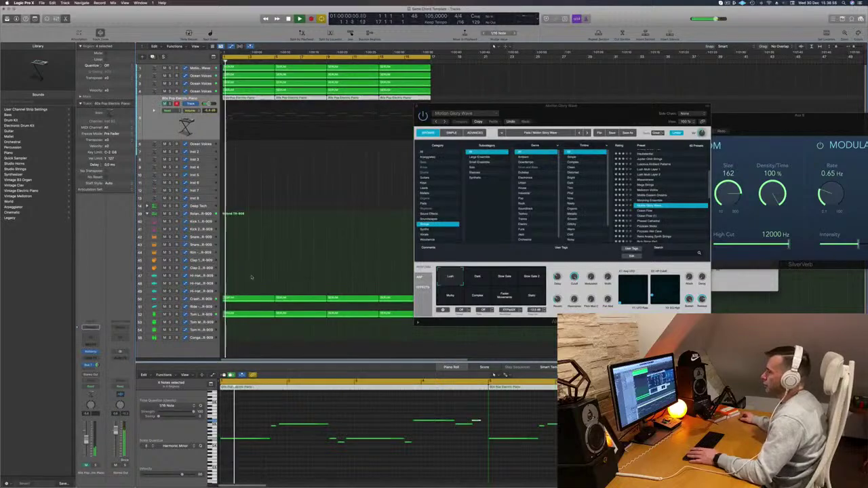
Mute the TR-909 crash track, move the Motion Glory Wave window aside, and toggle the low tom track's mute to compare the loop
{"action": "left_click", "coordinate": [164, 294]}
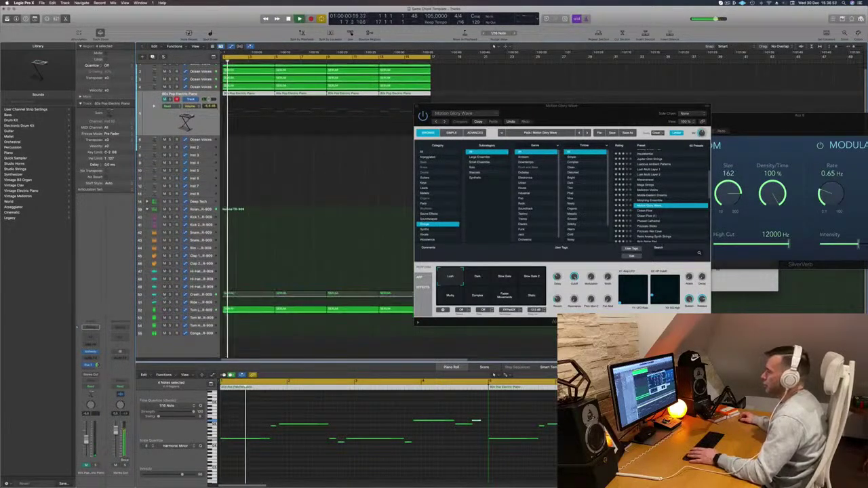
{"action": "left_click_drag", "start_coordinate": [590, 107], "coordinate": [849, 140]}
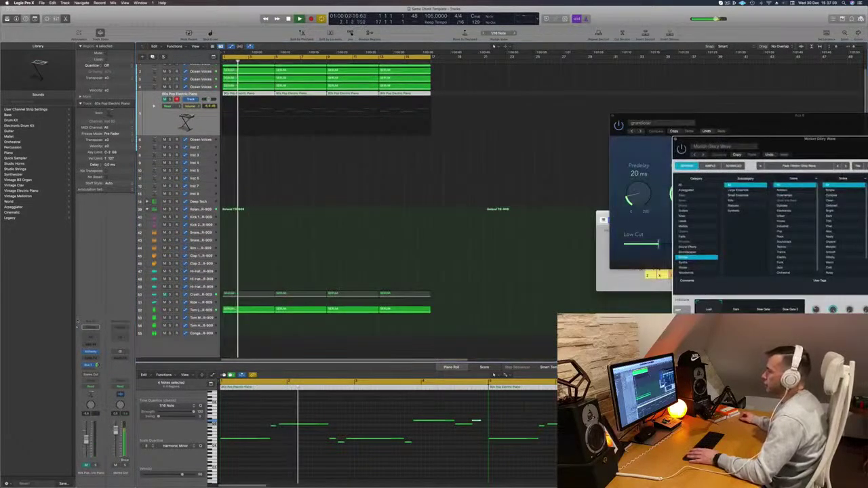
{"action": "key", "text": "m"}
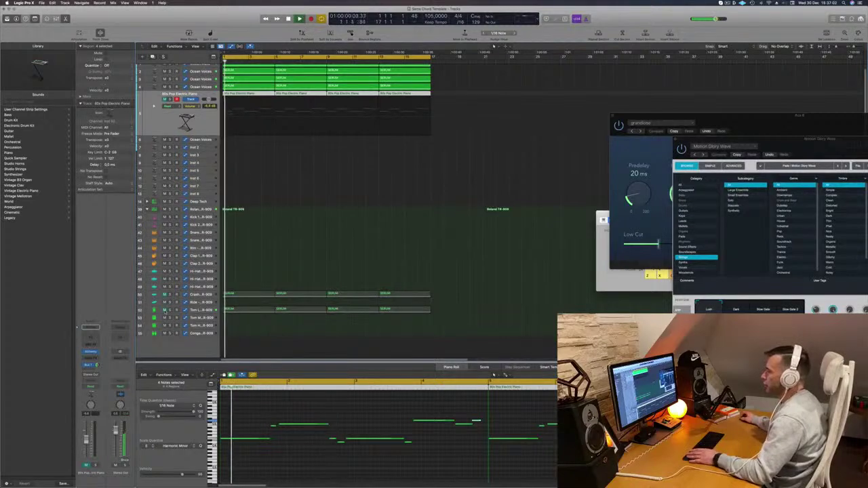
{"action": "key", "text": "m"}
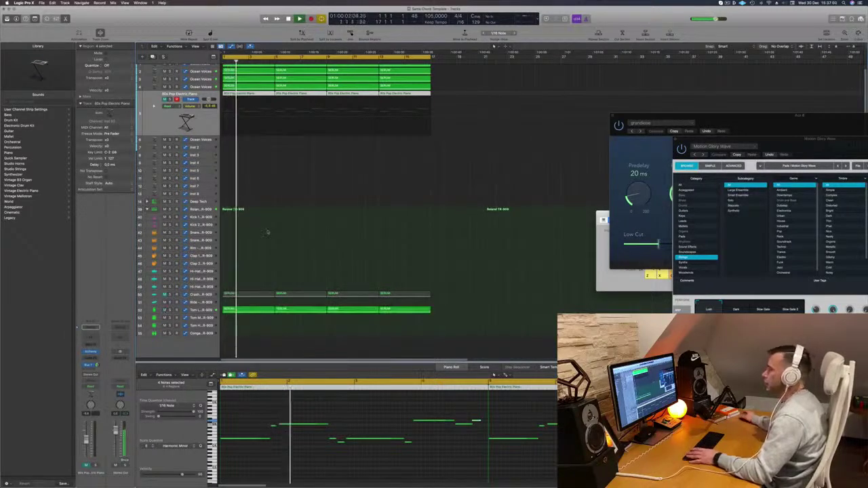
{"action": "scroll", "coordinate": [267, 227], "scroll_direction": "up", "scroll_amount": 2}
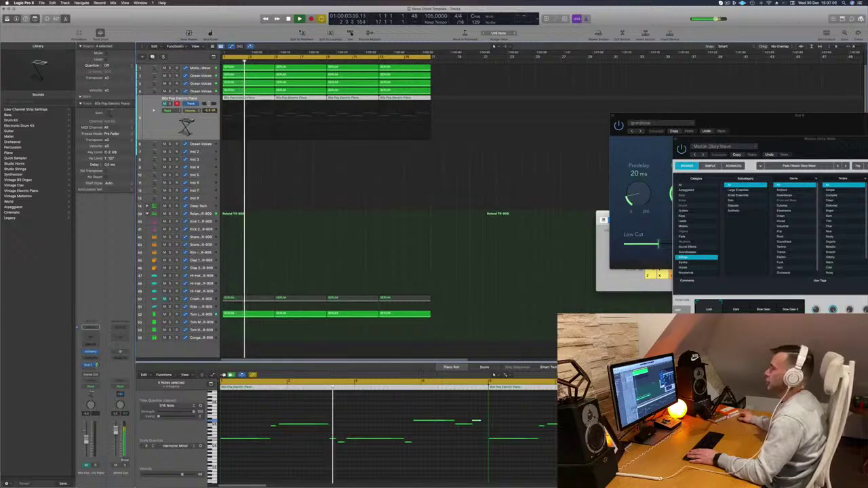
Select the Motion Glory Wave track, toggle its solo to check the layer during playback, and clear the region selection
{"action": "left_click", "coordinate": [202, 70]}
{"action": "left_click", "coordinate": [170, 73]}
{"action": "left_click", "coordinate": [170, 73]}
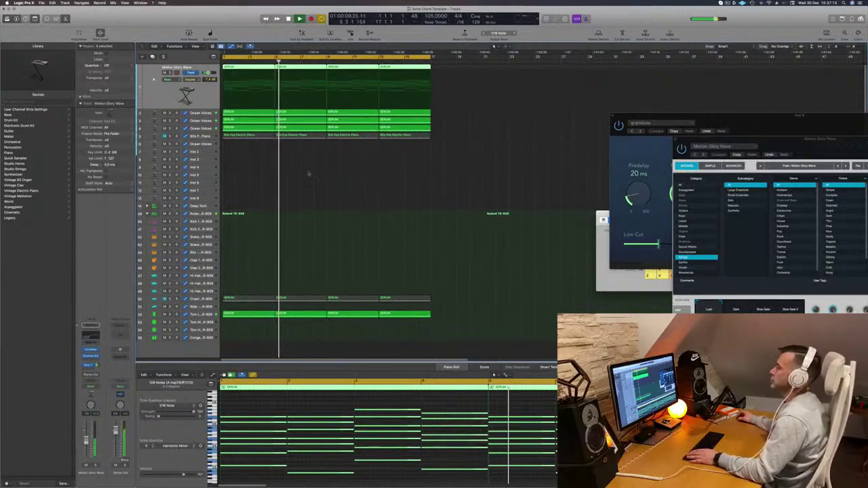
{"action": "left_click", "coordinate": [227, 174]}
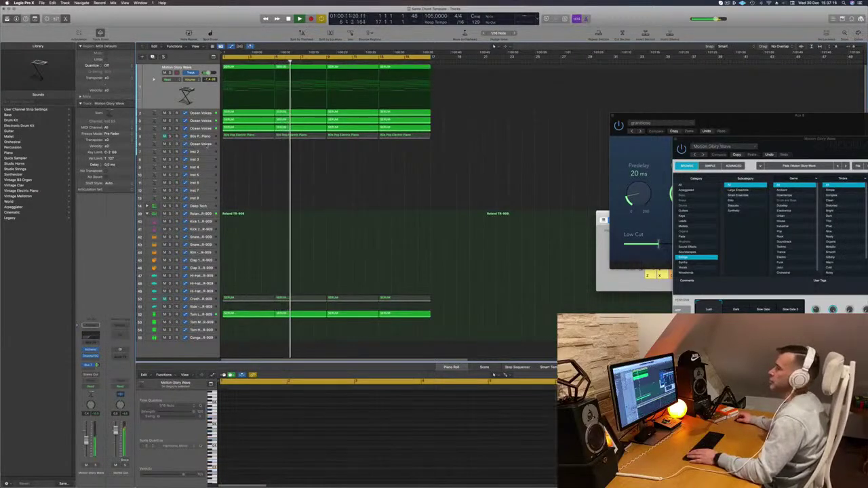
Recall the default setting of the Channel EQ on the empty Ocean Voices track 6, close the EQ and restart the loop
{"action": "left_click", "coordinate": [204, 144]}
{"action": "key", "text": "Return"}
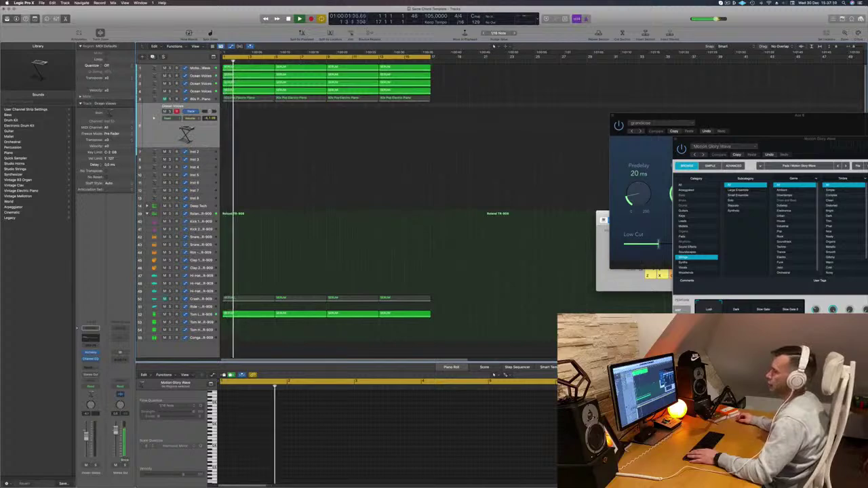
{"action": "left_click", "coordinate": [89, 339]}
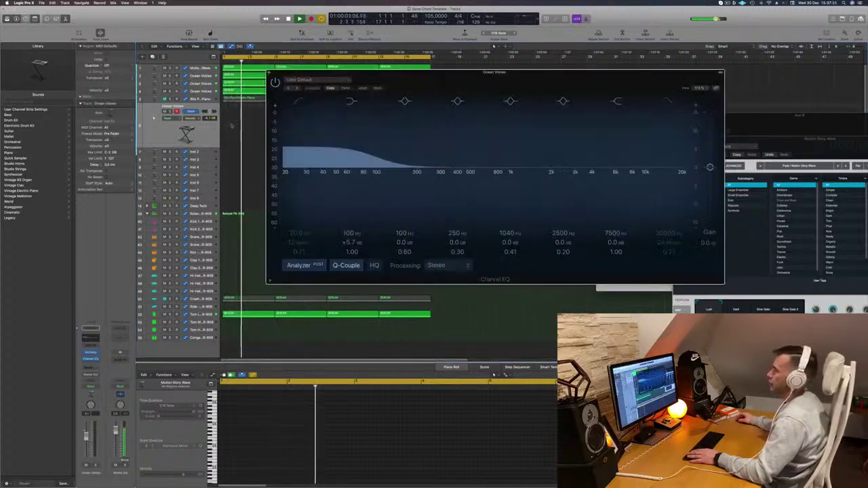
{"action": "left_click", "coordinate": [306, 80]}
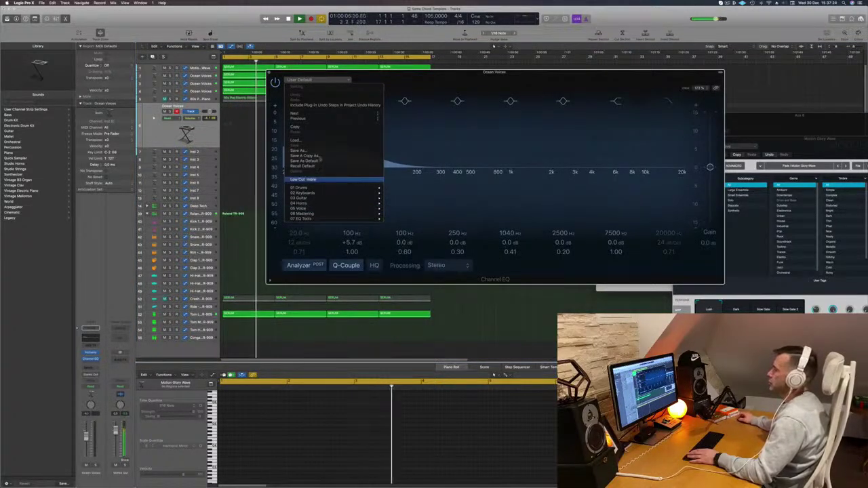
{"action": "left_click", "coordinate": [303, 167]}
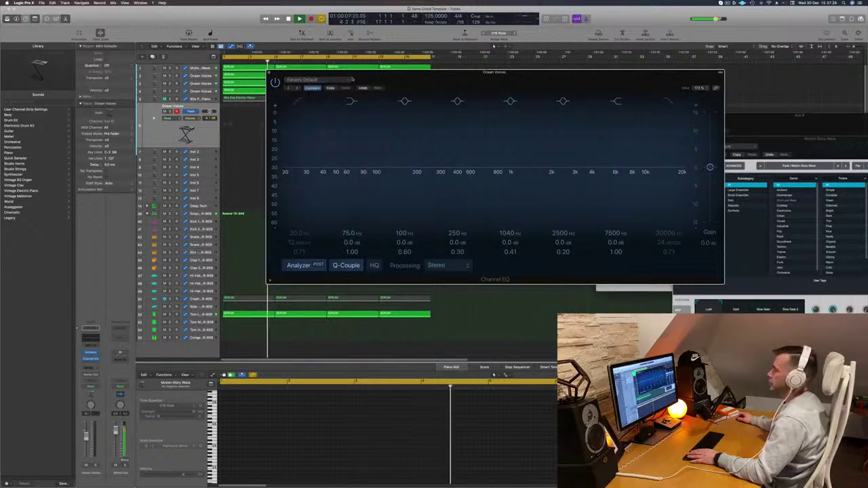
{"action": "left_click_drag", "start_coordinate": [276, 77], "coordinate": [266, 78]}
{"action": "left_click", "coordinate": [258, 73]}
{"action": "key", "text": "Return"}
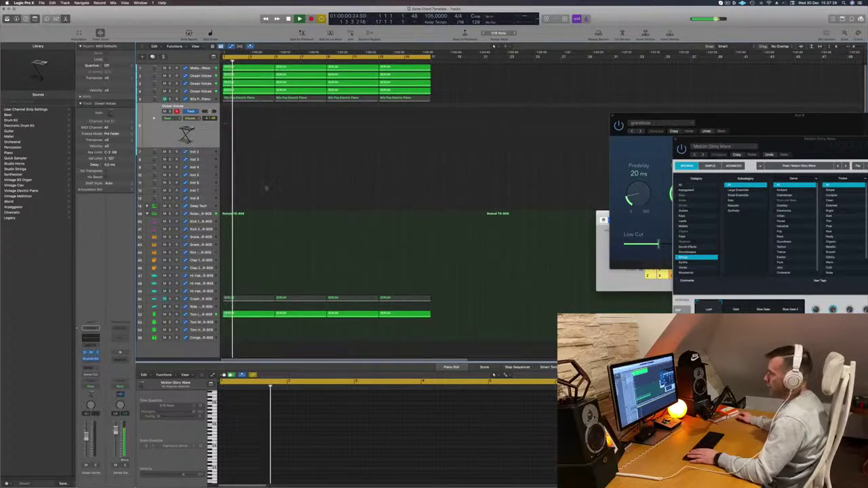
Open Alchemy on Ocean Voices track 6, filter its presets by the Vocals category and load Desolate Subterranean
{"action": "left_click", "coordinate": [90, 357]}
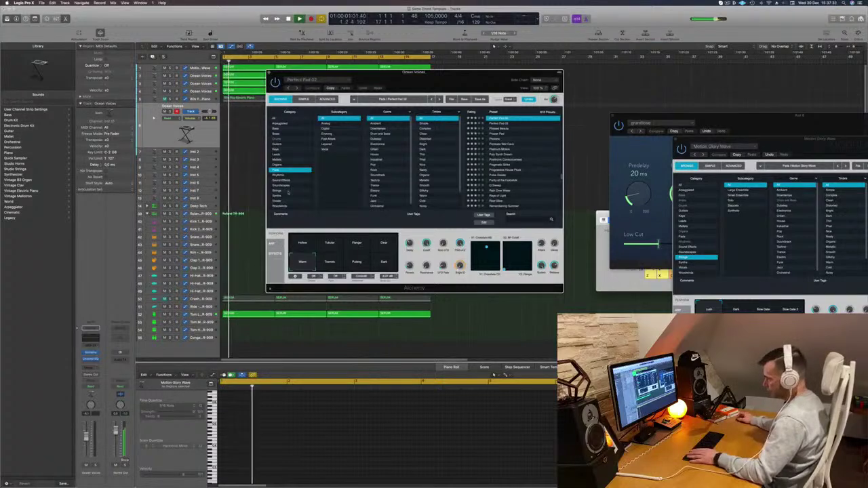
{"action": "left_click", "coordinate": [285, 200]}
{"action": "scroll", "coordinate": [516, 169], "scroll_direction": "down", "scroll_amount": 5}
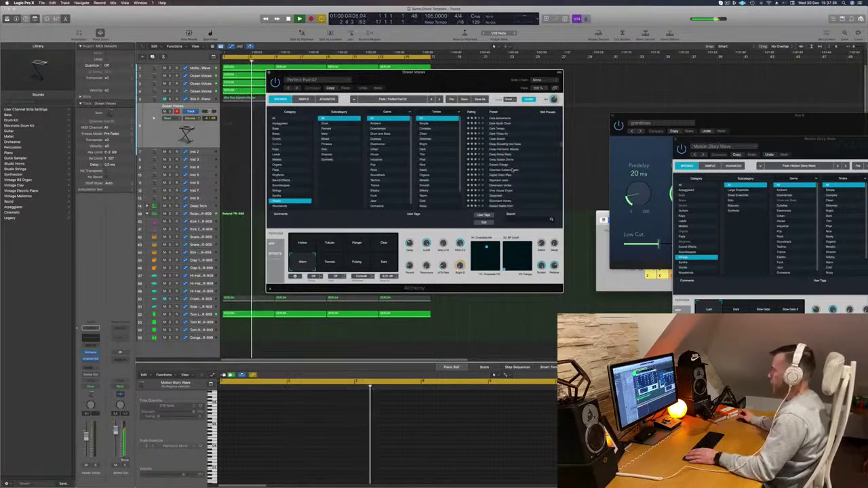
{"action": "left_click", "coordinate": [515, 170]}
Arrange the Alchemy and Musical Typing windows, raise the track volume to about -1.8 dB and audition the preset's Less Bass snapshot
{"action": "left_click_drag", "start_coordinate": [452, 88], "coordinate": [520, 114]}
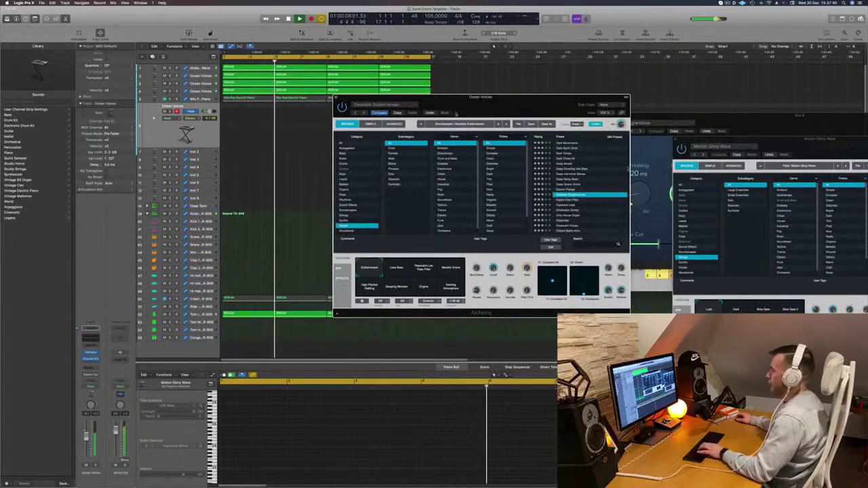
{"action": "left_click_drag", "start_coordinate": [457, 114], "coordinate": [340, 123]}
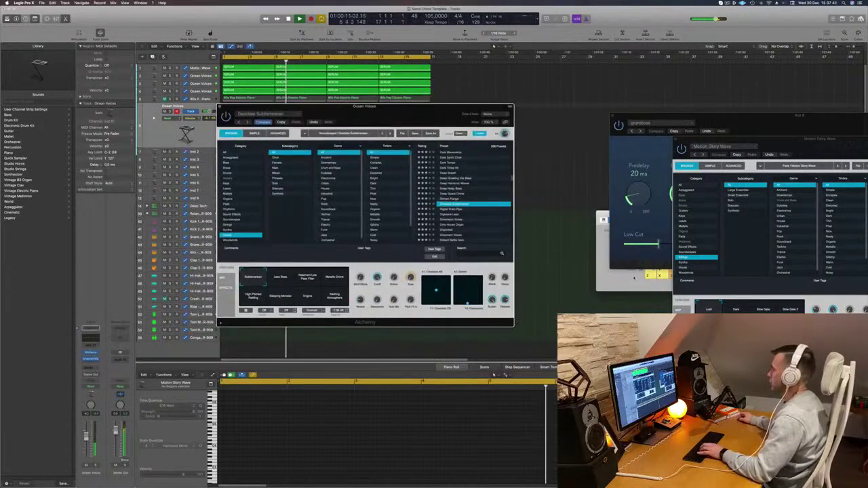
{"action": "left_click", "coordinate": [634, 282]}
{"action": "left_click_drag", "start_coordinate": [667, 215], "coordinate": [629, 217]}
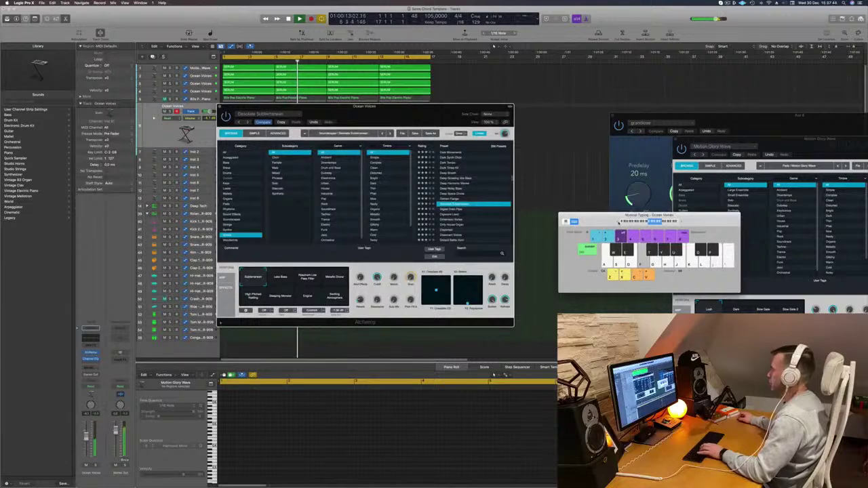
{"action": "left_click_drag", "start_coordinate": [347, 107], "coordinate": [477, 124]}
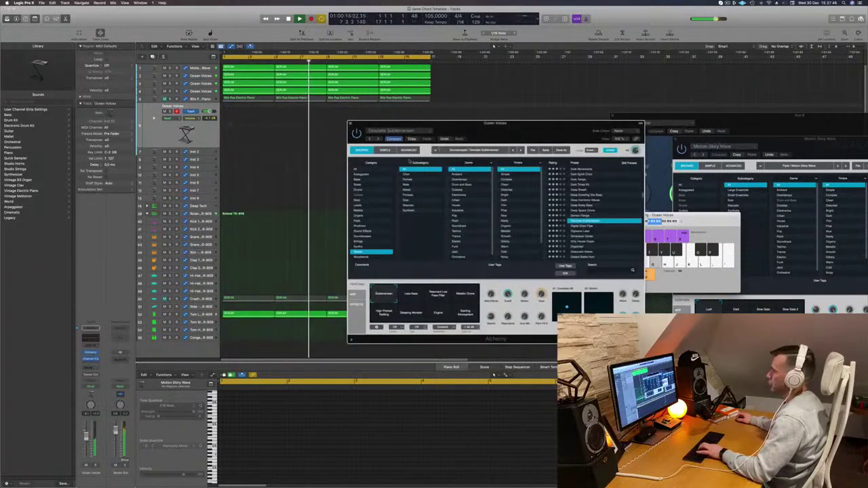
{"action": "left_click_drag", "start_coordinate": [210, 111], "coordinate": [212, 111]}
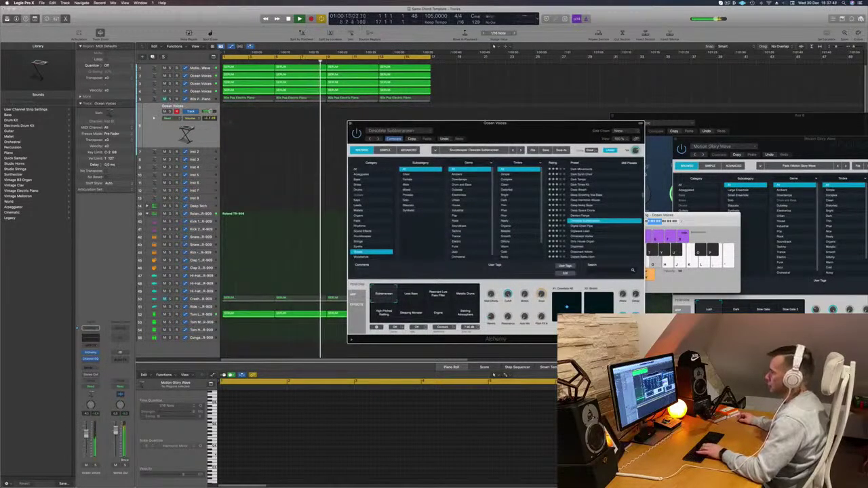
{"action": "key", "text": "g"}
{"action": "left_click", "coordinate": [411, 296]}
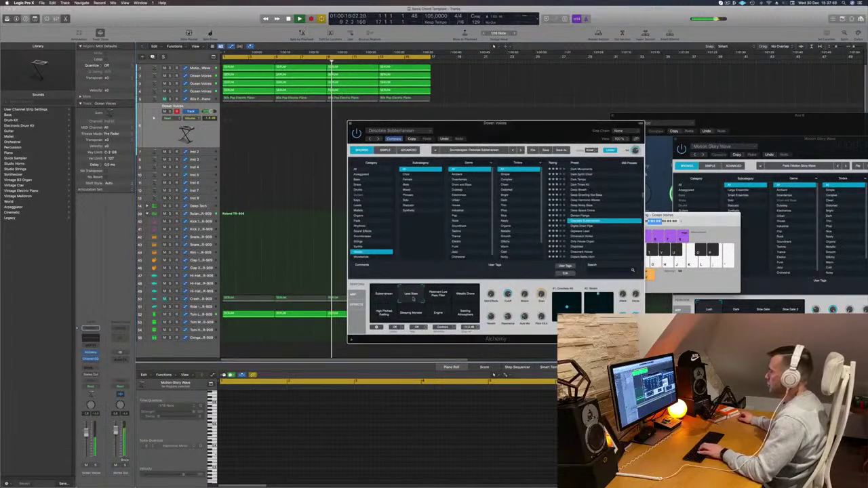
Try the Digiwave Lead preset, load Dimension Vortex instead and audition its snapshots, finishing on the vocal phrase one
{"action": "left_click", "coordinate": [574, 232]}
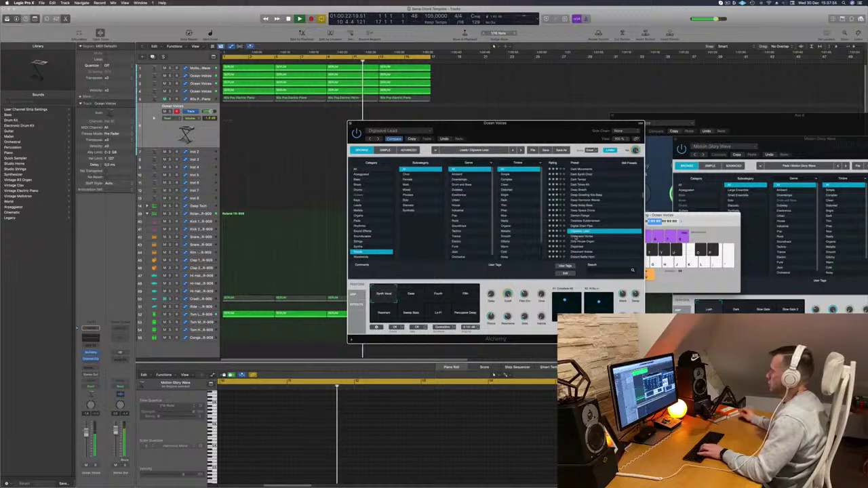
{"action": "key", "text": "Down"}
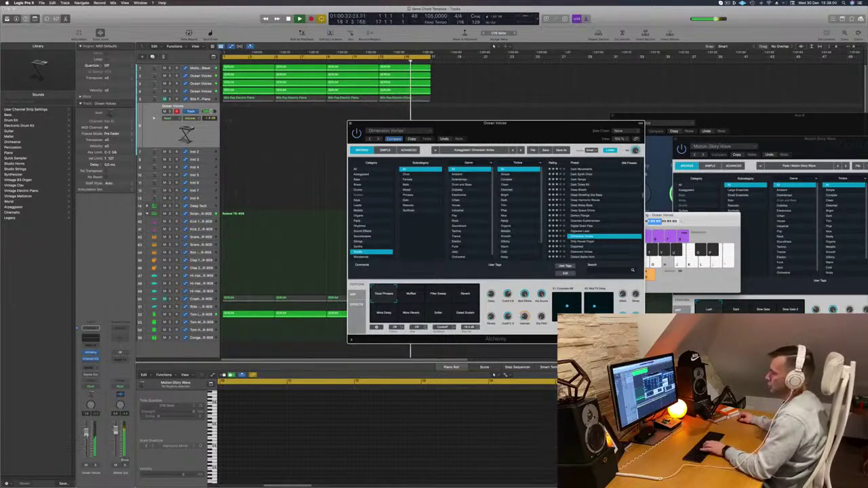
{"action": "left_click", "coordinate": [441, 298]}
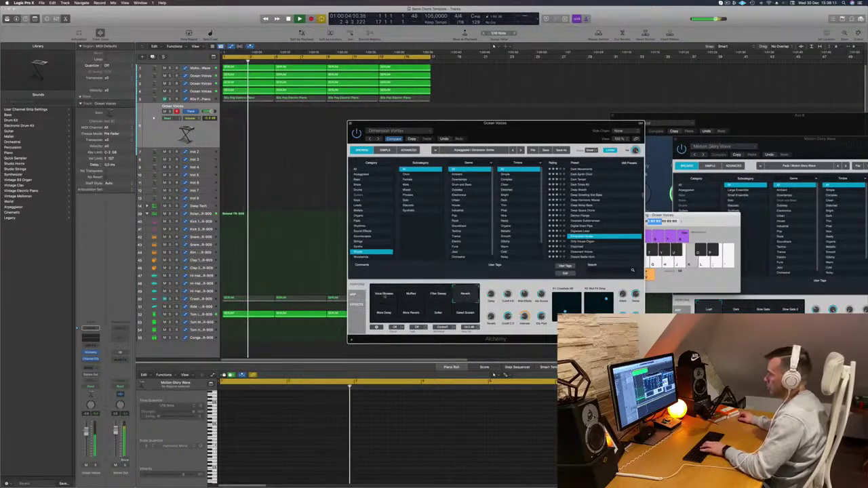
{"action": "left_click", "coordinate": [385, 295]}
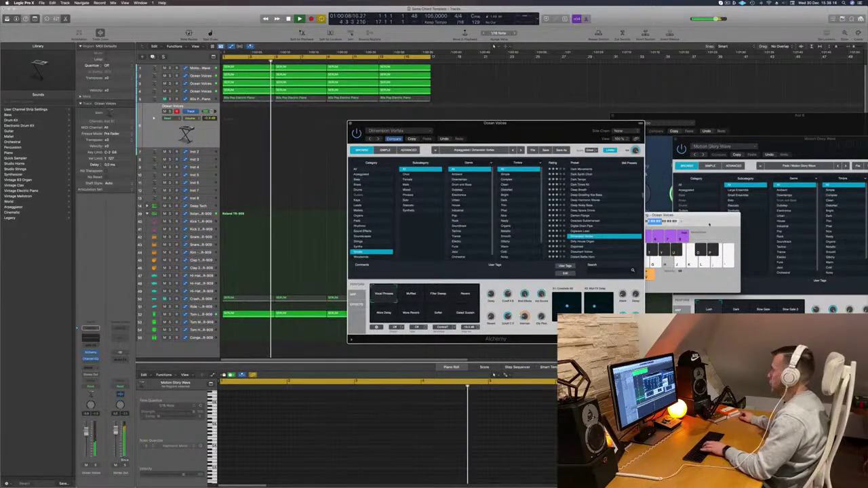
Record one sustained note on Ocean Voices track 6 with Musical Typing and move the recorded region to bar 1
{"action": "left_click_drag", "start_coordinate": [660, 215], "coordinate": [683, 215]}
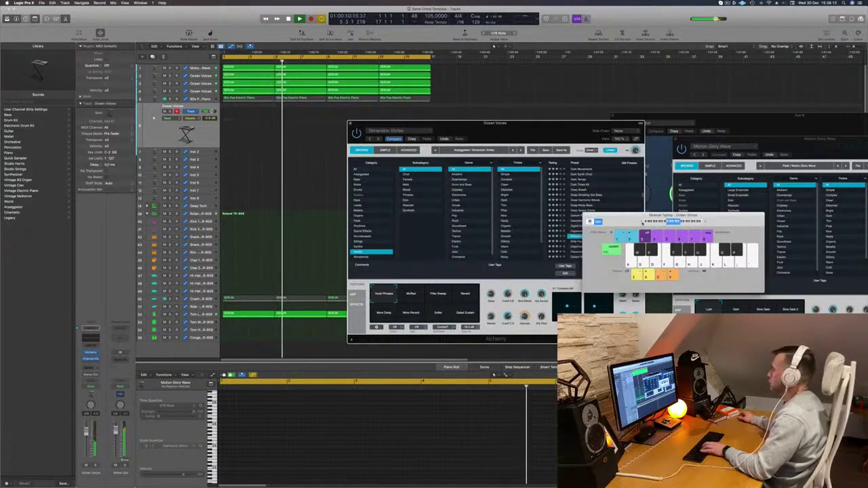
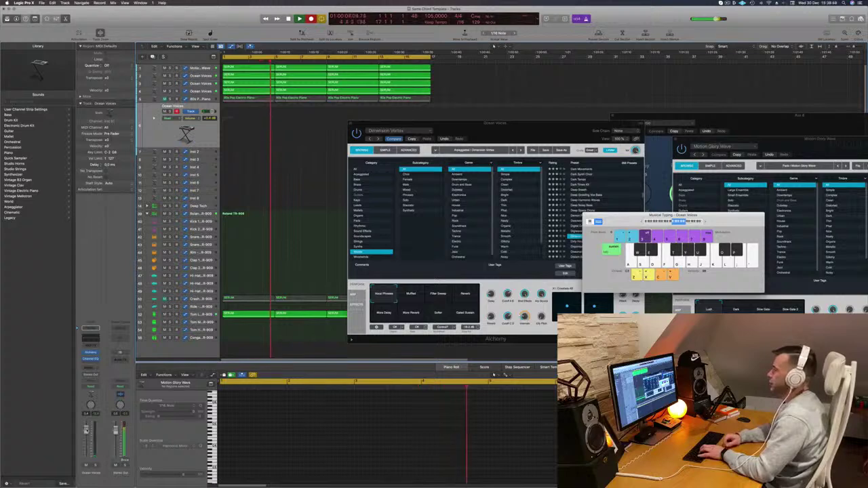
{"action": "key", "text": "r"}
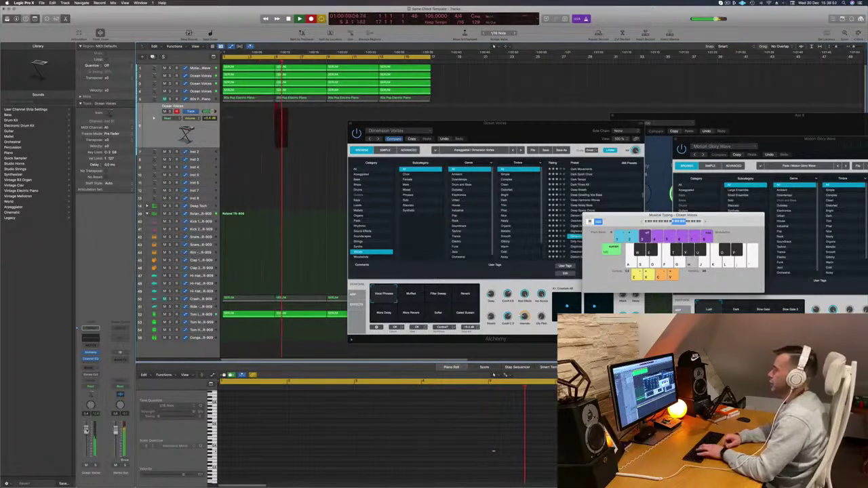
{"action": "key", "text": "space"}
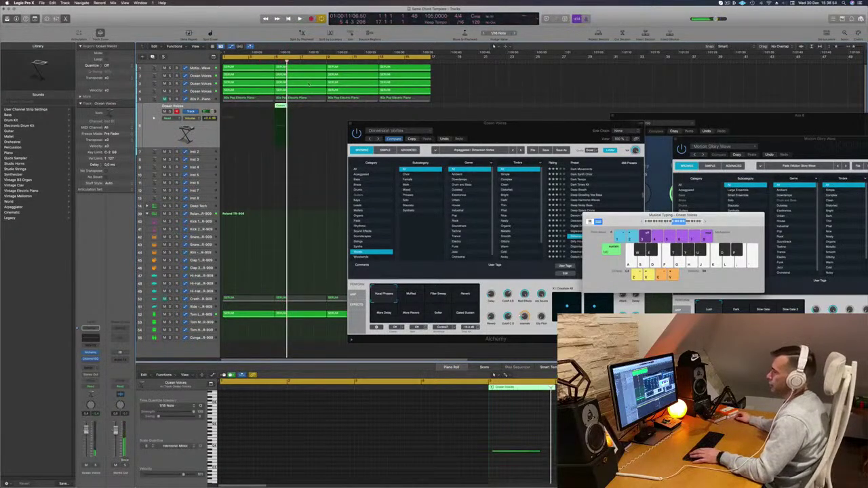
{"action": "left_click_drag", "start_coordinate": [249, 108], "coordinate": [229, 109]}
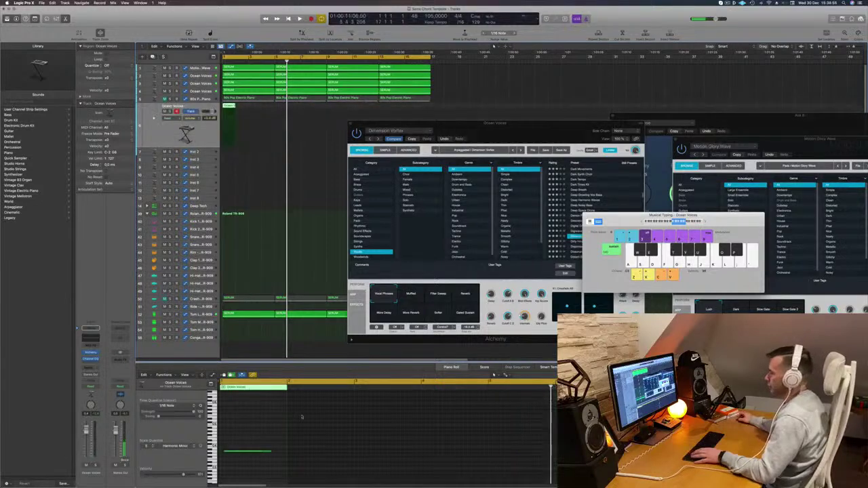
Shift the recorded note to the start of its region, play it from bar 1 and extend the note to the region's end
{"action": "left_click", "coordinate": [249, 451]}
{"action": "scroll", "coordinate": [234, 456], "scroll_direction": "up", "scroll_amount": 3}
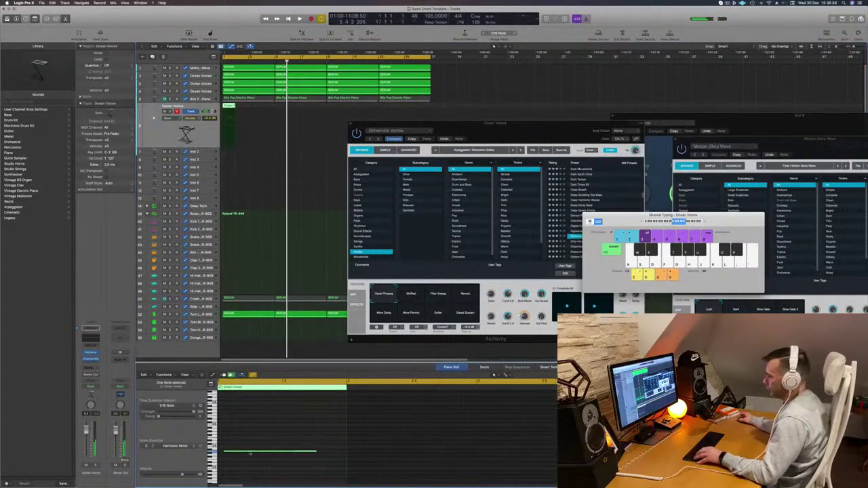
{"action": "left_click_drag", "start_coordinate": [246, 452], "coordinate": [240, 453]}
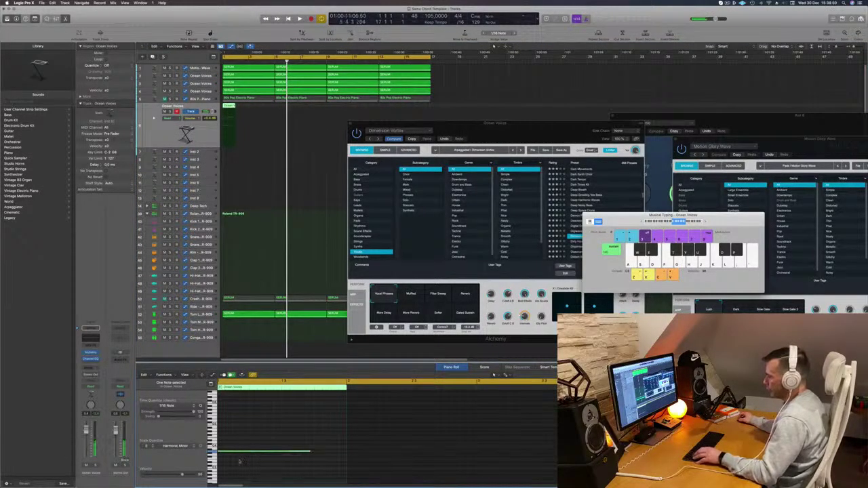
{"action": "key", "text": "space"}
{"action": "scroll", "coordinate": [277, 443], "scroll_direction": "down", "scroll_amount": 3}
{"action": "key", "text": "Return"}
{"action": "scroll", "coordinate": [296, 452], "scroll_direction": "up", "scroll_amount": 3}
{"action": "key", "text": "Return"}
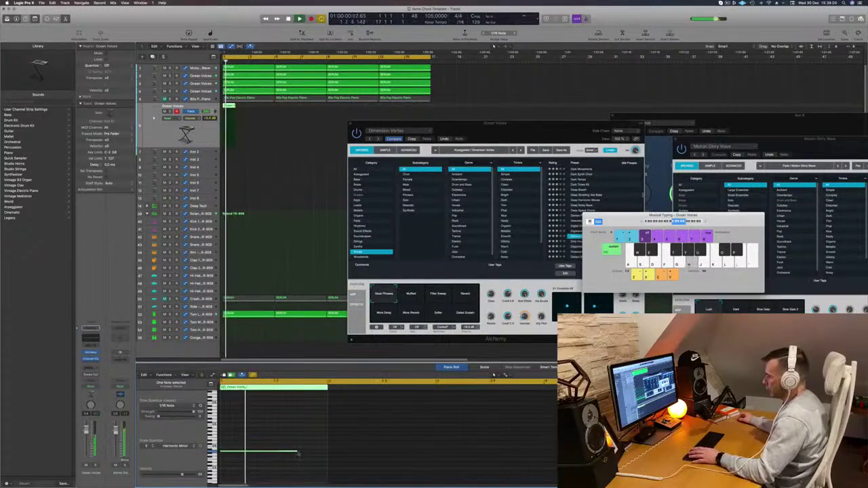
{"action": "left_click_drag", "start_coordinate": [295, 451], "coordinate": [327, 451]}
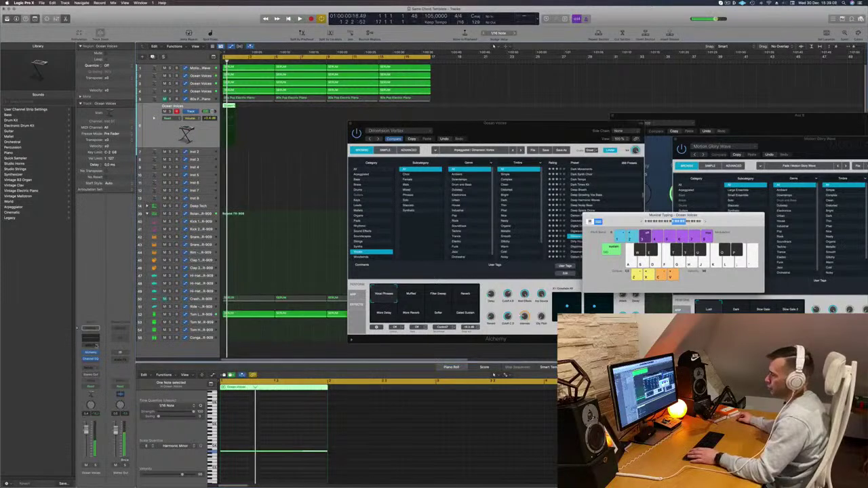
Insert an Arpeggiator MIDI effect on Ocean Voices track 6 and move its window clear of the regions
{"action": "left_click", "coordinate": [91, 329]}
{"action": "left_click", "coordinate": [94, 353]}
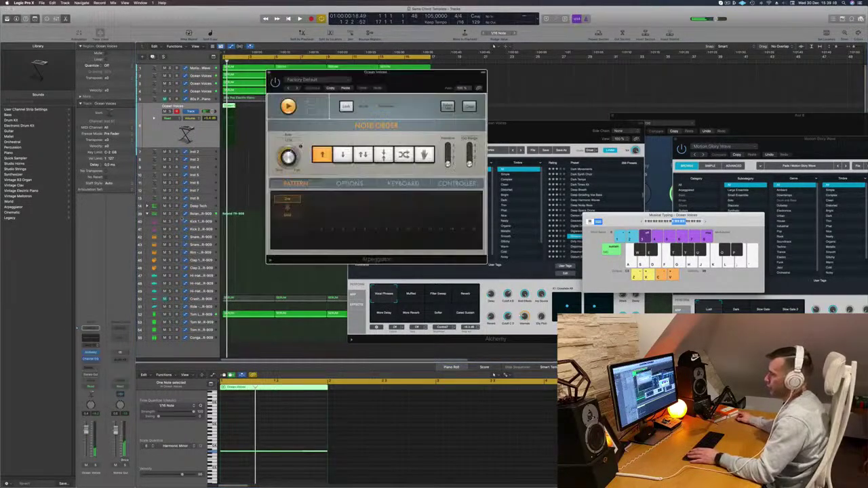
{"action": "left_click_drag", "start_coordinate": [367, 76], "coordinate": [442, 97]}
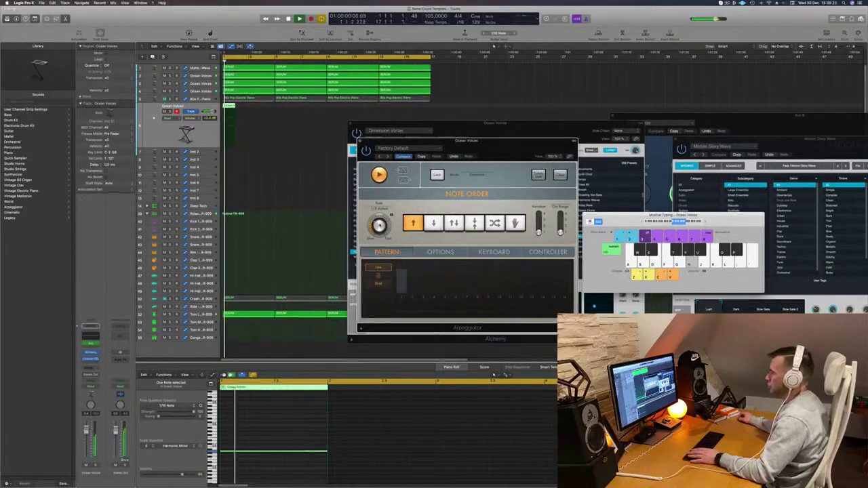
Add a low cut at 468 Hz, 12 dB/Oct, to the Channel EQ on Ocean Voices track 6 and close the equalizer
{"action": "left_click_drag", "start_coordinate": [498, 152], "coordinate": [578, 162]}
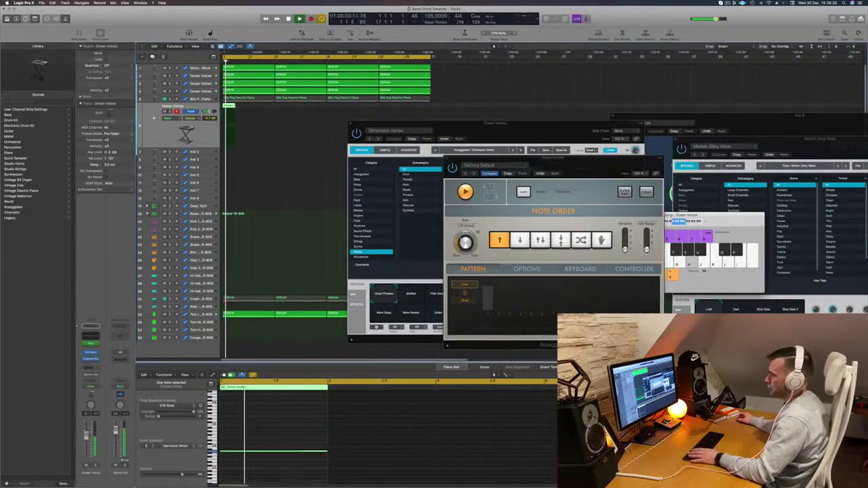
{"action": "left_click", "coordinate": [88, 338]}
{"action": "left_click", "coordinate": [289, 102]}
{"action": "left_click_drag", "start_coordinate": [299, 122], "coordinate": [484, 109]}
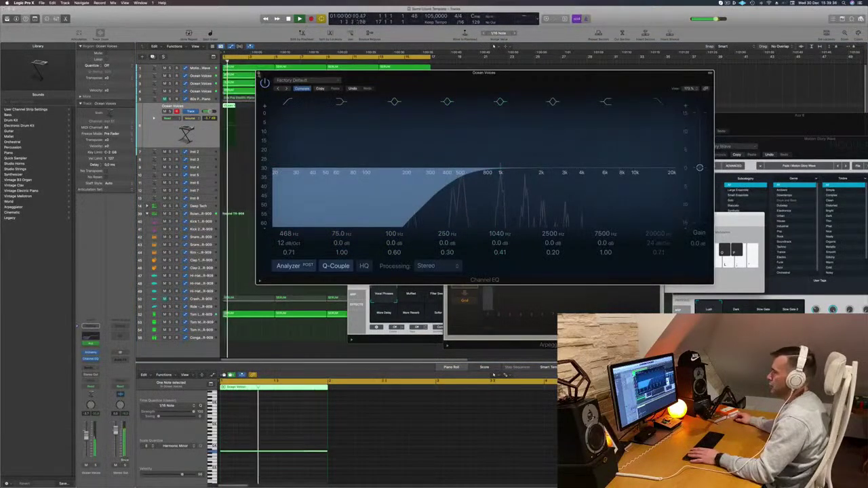
{"action": "key", "text": "e"}
Add a send to Bus 4, the Large Room reverb, on Ocean Voices track 6
{"action": "left_click", "coordinate": [90, 367]}
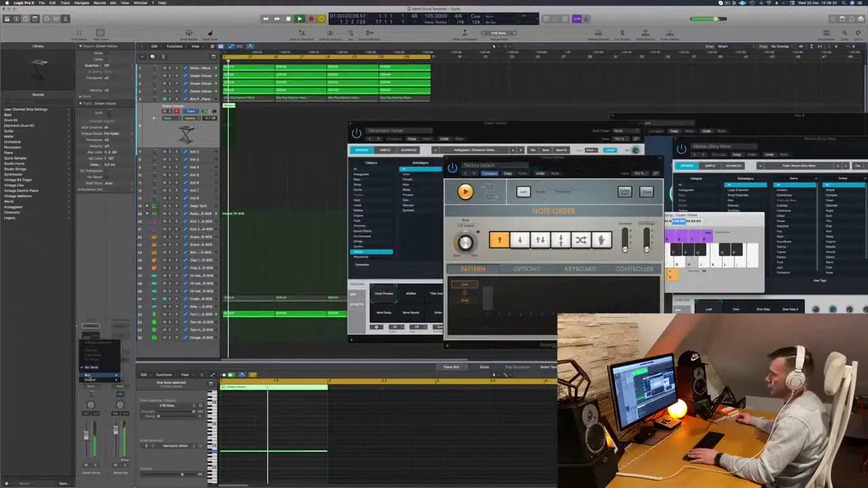
{"action": "mouse_move", "coordinate": [88, 375]}
{"action": "mouse_move", "coordinate": [156, 324]}
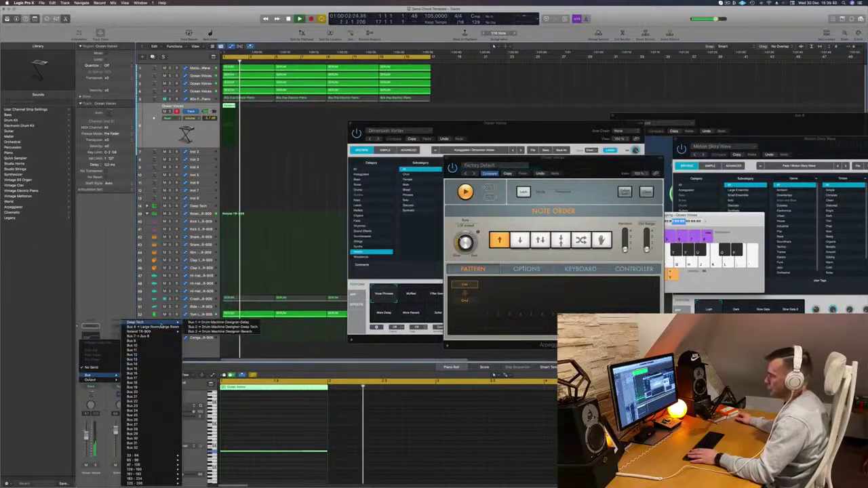
{"action": "left_click", "coordinate": [165, 328]}
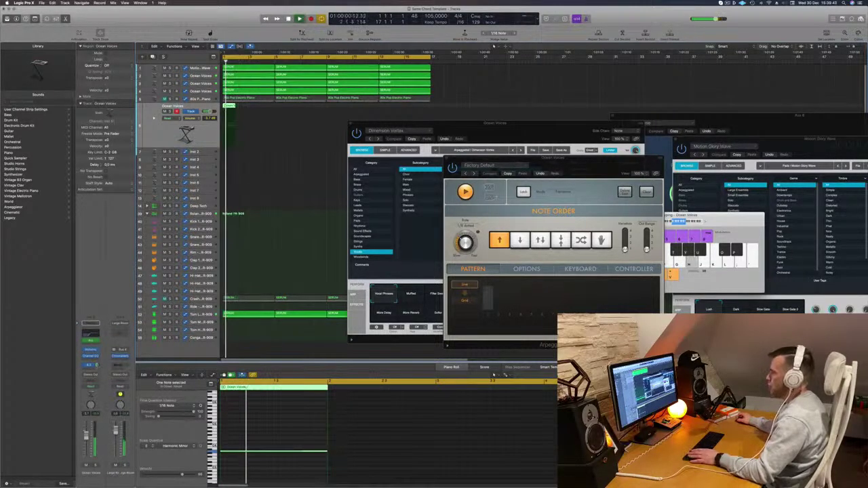
Move the Arpeggiator window aside and audition Dimension Vortex snapshots such as Filter Sweep, Reverb and More Delay, returning to the vocal phrase one
{"action": "left_click_drag", "start_coordinate": [590, 165], "coordinate": [762, 123]}
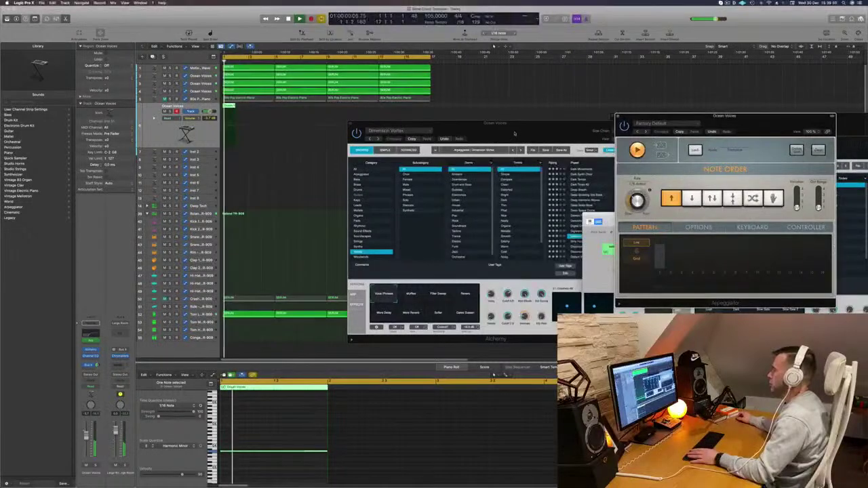
{"action": "left_click_drag", "start_coordinate": [518, 135], "coordinate": [439, 127]}
{"action": "left_click", "coordinate": [368, 290]}
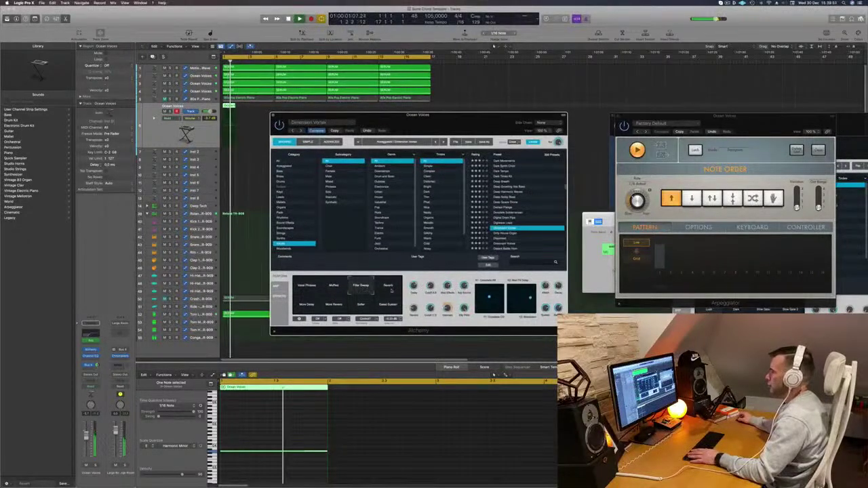
{"action": "left_click", "coordinate": [389, 288]}
{"action": "left_click", "coordinate": [305, 306]}
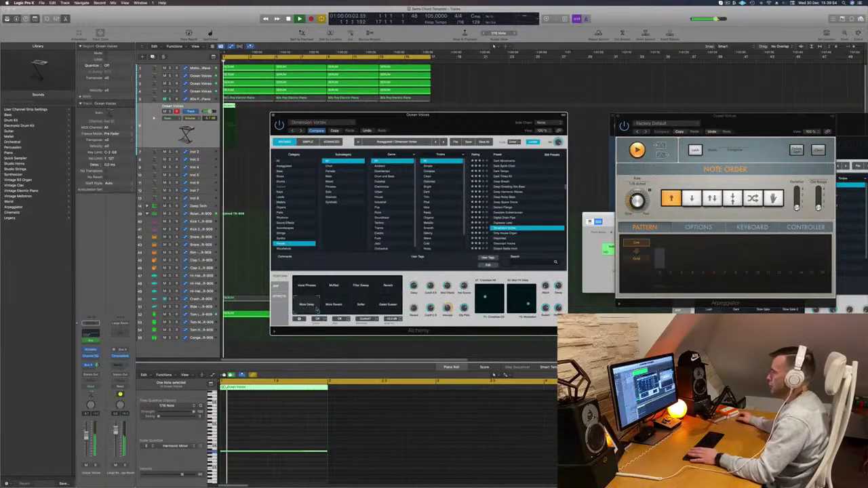
{"action": "left_click", "coordinate": [336, 308]}
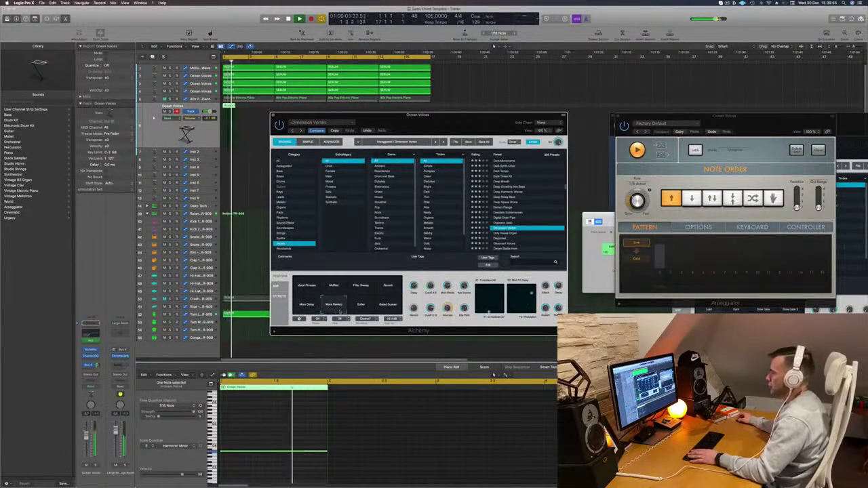
{"action": "left_click", "coordinate": [361, 307]}
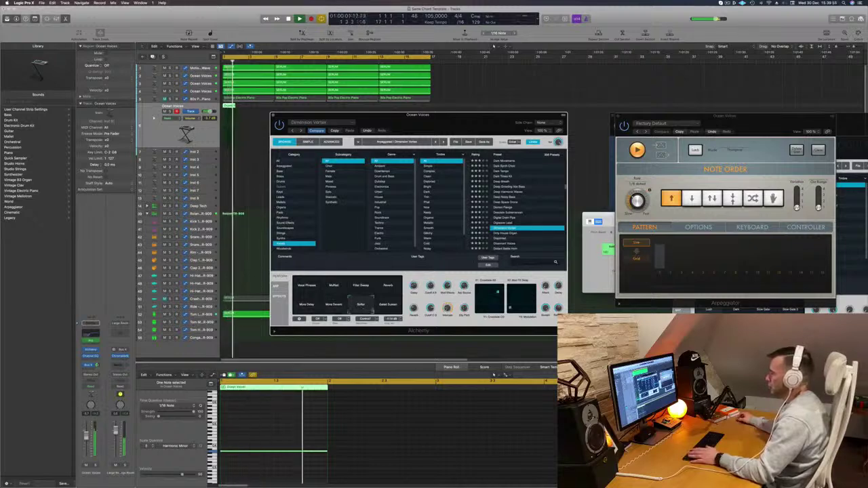
{"action": "left_click", "coordinate": [388, 305]}
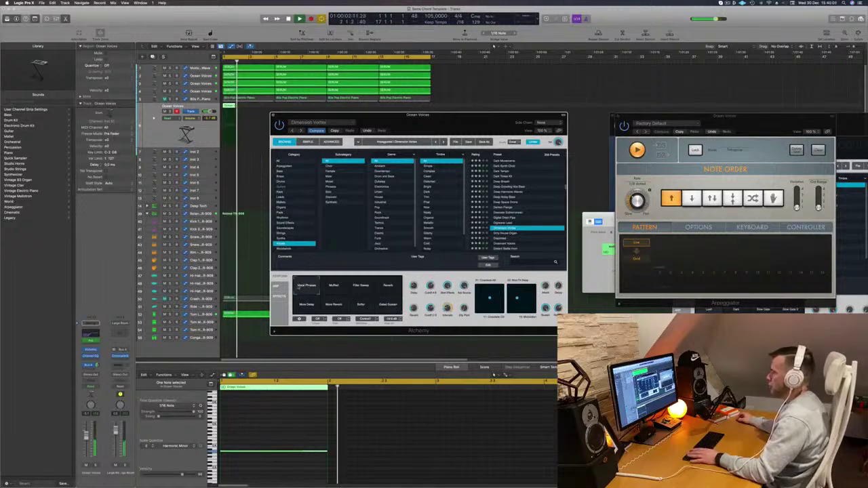
Load the Dual Filtered Coffee preset in Alchemy, choose its Bright Attack snapshot and close the instrument window
{"action": "left_click_drag", "start_coordinate": [434, 129], "coordinate": [468, 152]}
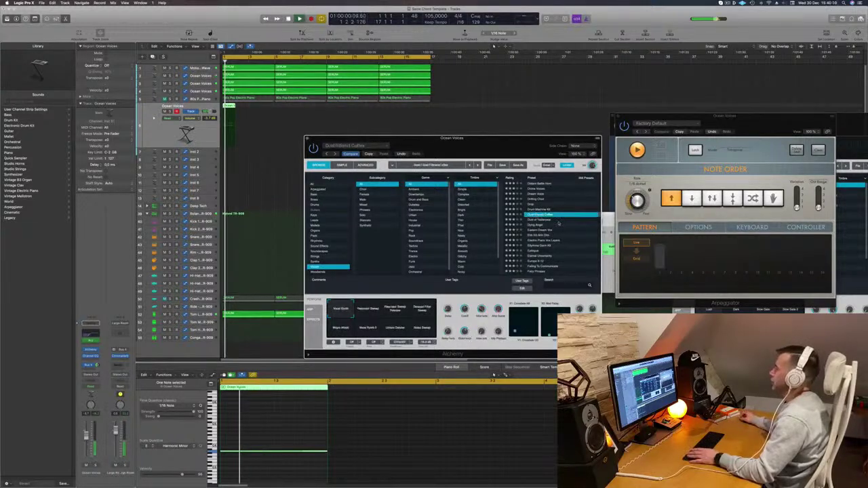
{"action": "scroll", "coordinate": [562, 225], "scroll_direction": "down", "scroll_amount": 2}
{"action": "mouse_move", "coordinate": [509, 151]}
{"action": "left_mouse_down"}
{"action": "mouse_move", "coordinate": [545, 152]}
{"action": "mouse_move", "coordinate": [522, 158]}
{"action": "left_mouse_up"}
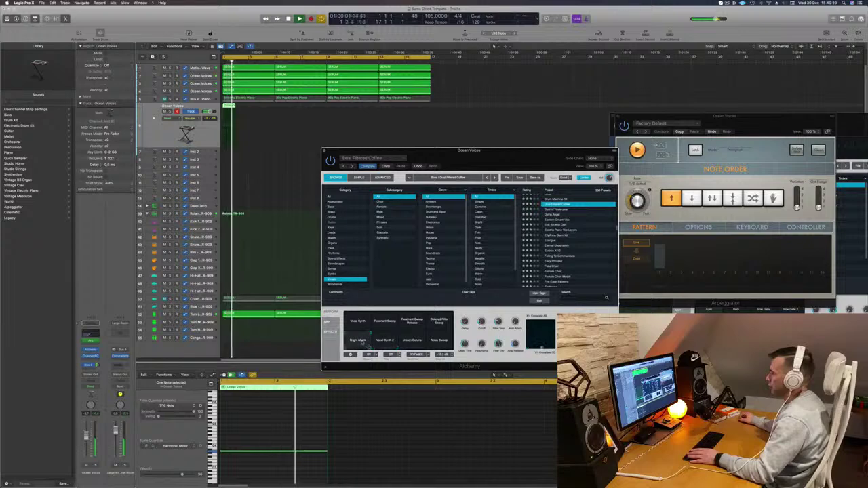
{"action": "left_click_drag", "start_coordinate": [501, 162], "coordinate": [514, 175]}
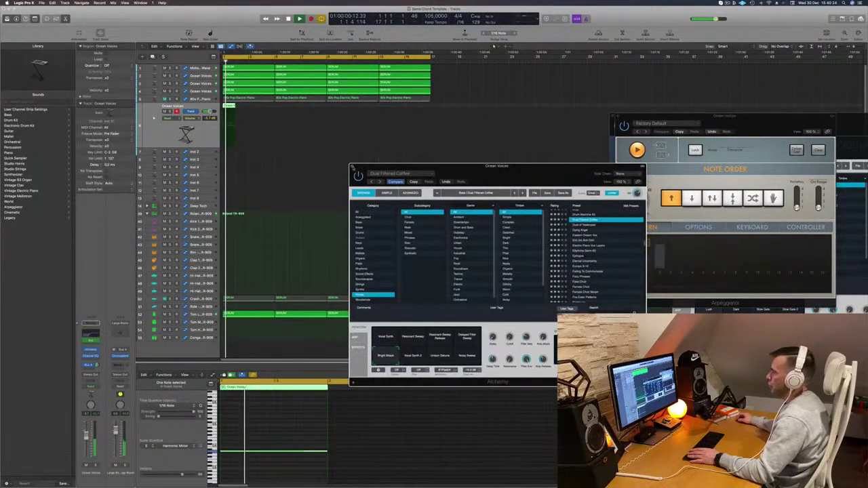
{"action": "left_click", "coordinate": [352, 166]}
Copy the one-bar Ocean Voices region to bar 2, lower the notes of both regions by an octave and play from bar 1
{"action": "left_click_drag", "start_coordinate": [234, 107], "coordinate": [269, 107]}
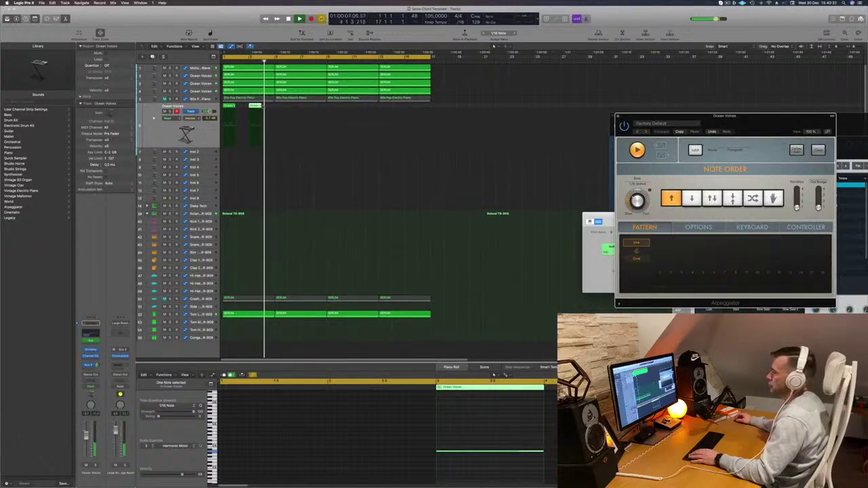
{"action": "left_click_drag", "start_coordinate": [257, 106], "coordinate": [232, 106]}
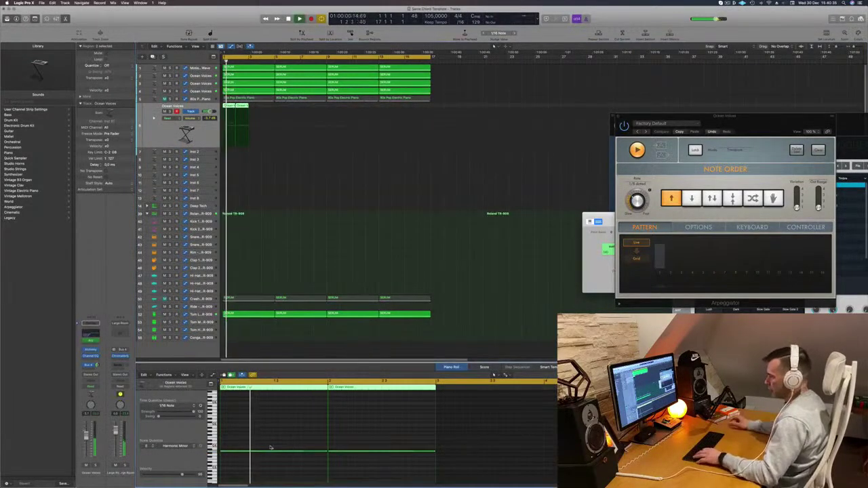
{"action": "key", "text": "alt+shift+Down"}
{"action": "key", "text": "Return"}
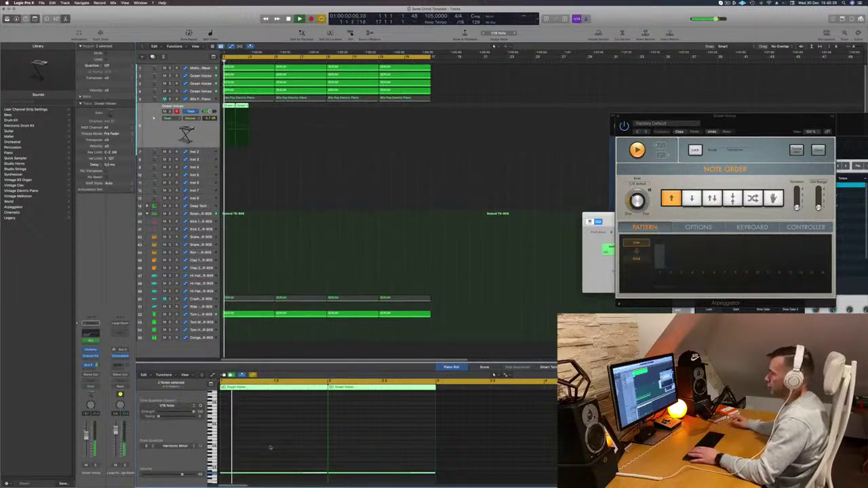
Copy the two Ocean Voices regions repeatedly until they fill bars 1 to 16, and play from the start
{"action": "left_click_drag", "start_coordinate": [242, 107], "coordinate": [284, 111]}
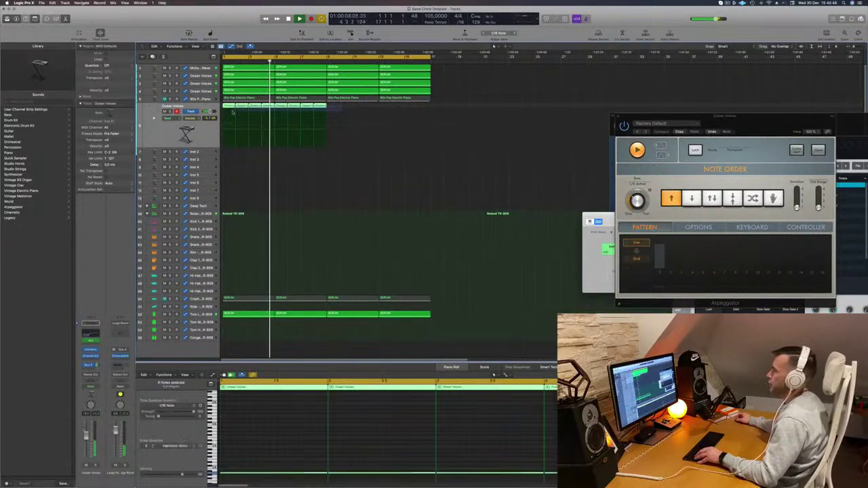
{"action": "left_click_drag", "start_coordinate": [232, 108], "coordinate": [335, 111]}
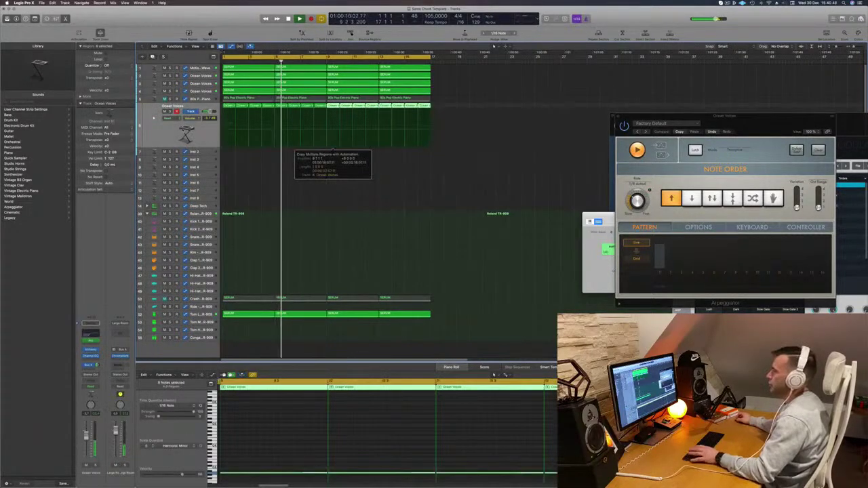
{"action": "key", "text": "Return"}
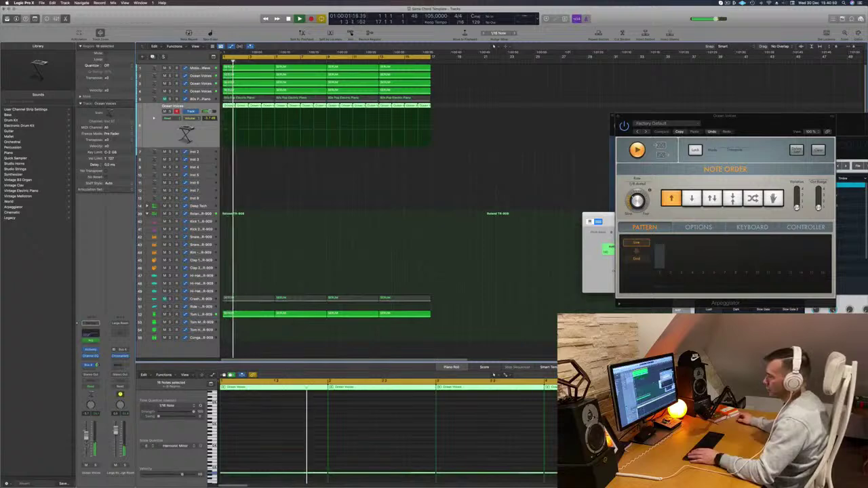
Lower the Channel EQ low cut on Ocean Voices to 125 Hz, readjust it upwards by ear and close the equalizer
{"action": "left_click", "coordinate": [91, 356]}
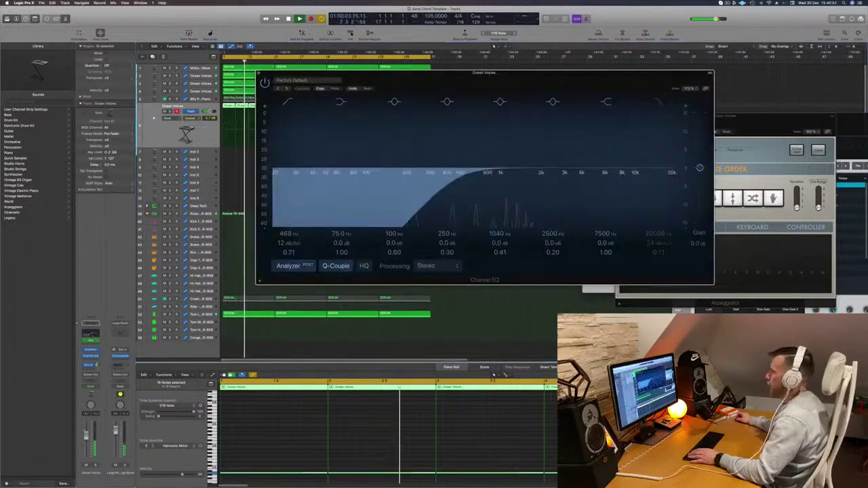
{"action": "left_click_drag", "start_coordinate": [452, 182], "coordinate": [359, 209]}
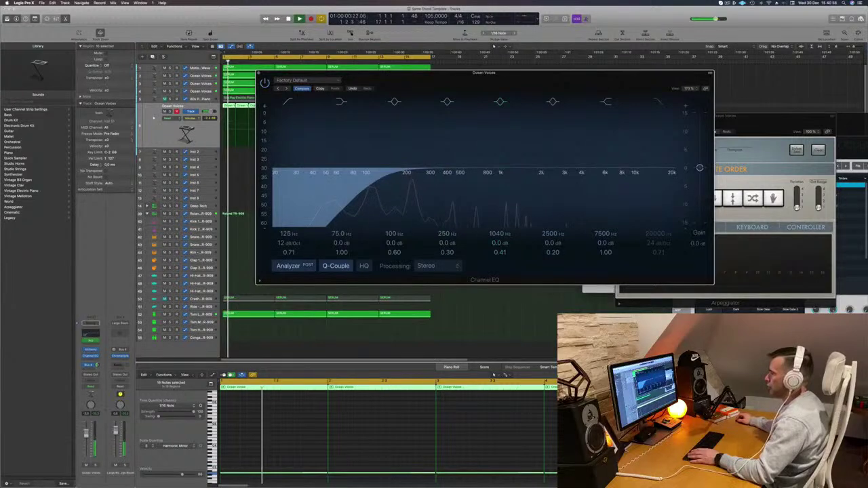
{"action": "left_click_drag", "start_coordinate": [380, 178], "coordinate": [421, 178]}
{"action": "left_click", "coordinate": [258, 73]}
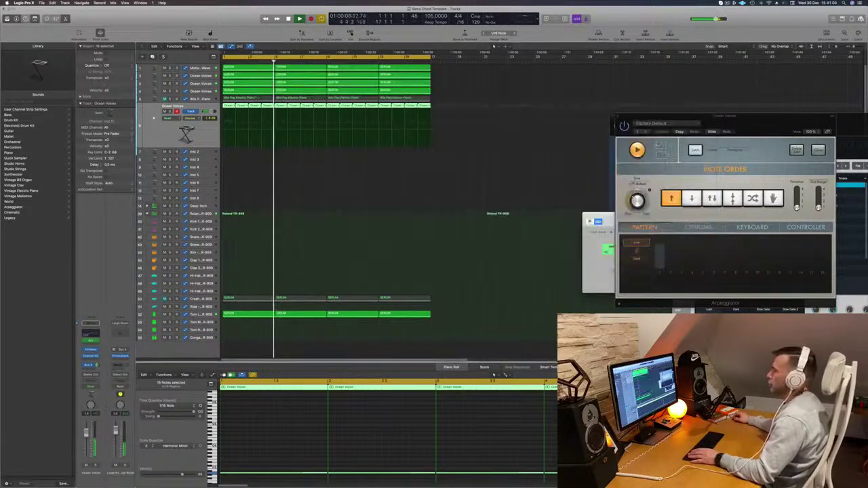
Reopen the Arpeggiator on Ocean Voices track 6, adjust its rate while playing from bar 1 and close its window
{"action": "key", "text": "Return"}
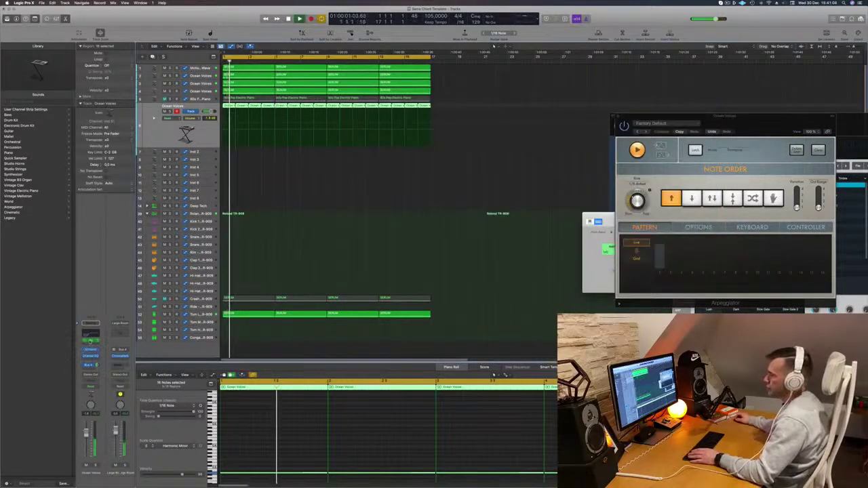
{"action": "key", "text": "super+w"}
{"action": "left_click", "coordinate": [91, 341]}
{"action": "key", "text": "Return"}
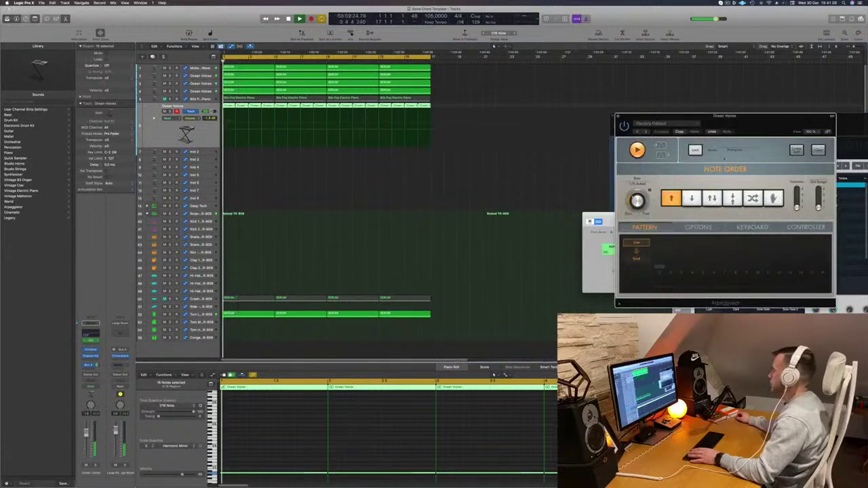
{"action": "key", "text": "Return"}
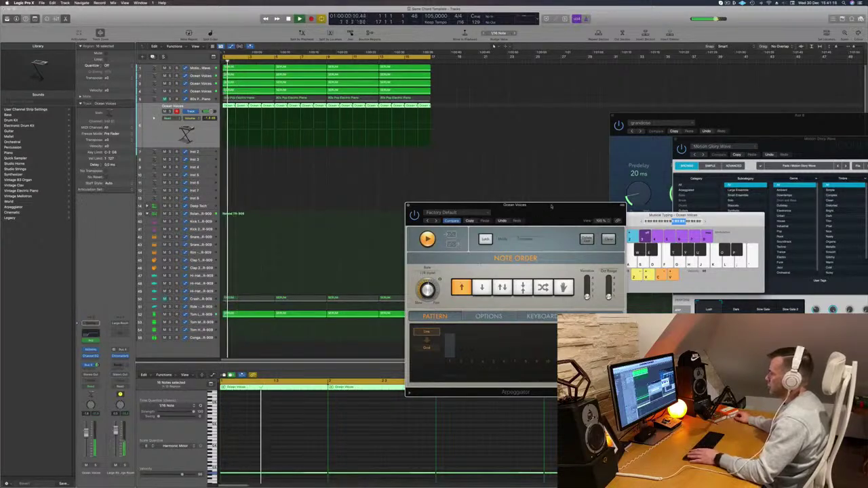
{"action": "left_click_drag", "start_coordinate": [554, 206], "coordinate": [496, 234]}
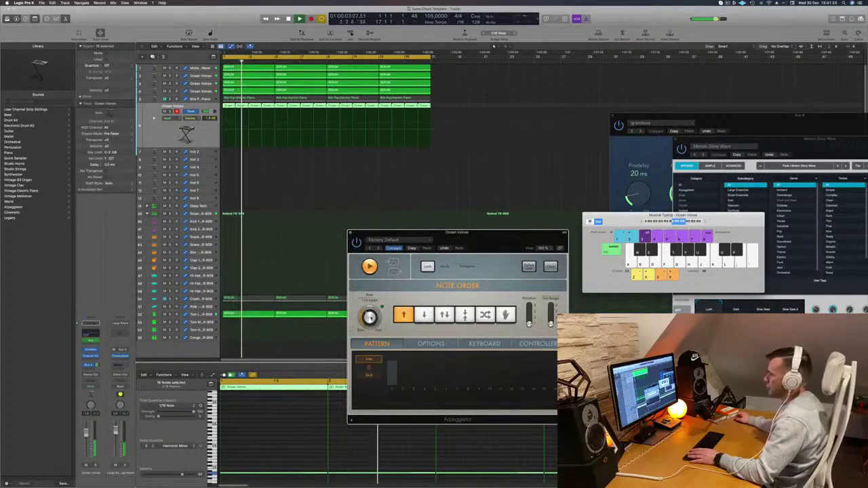
{"action": "left_click_drag", "start_coordinate": [485, 239], "coordinate": [352, 236]}
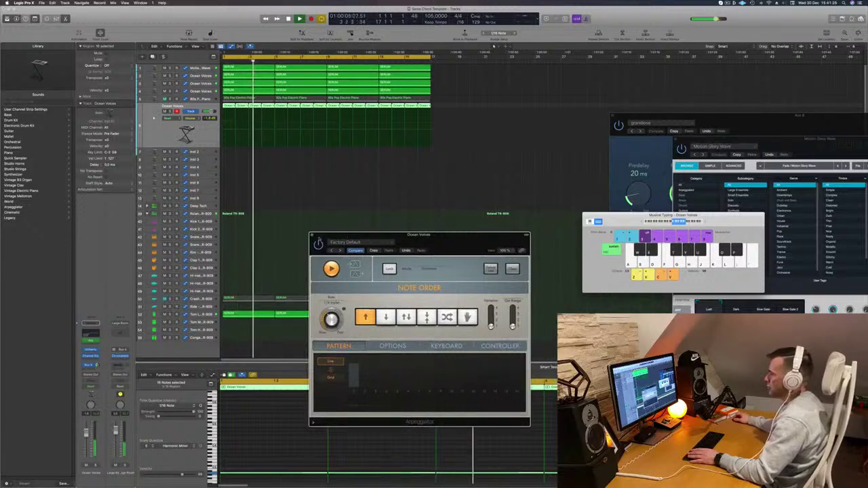
{"action": "left_click", "coordinate": [313, 236]}
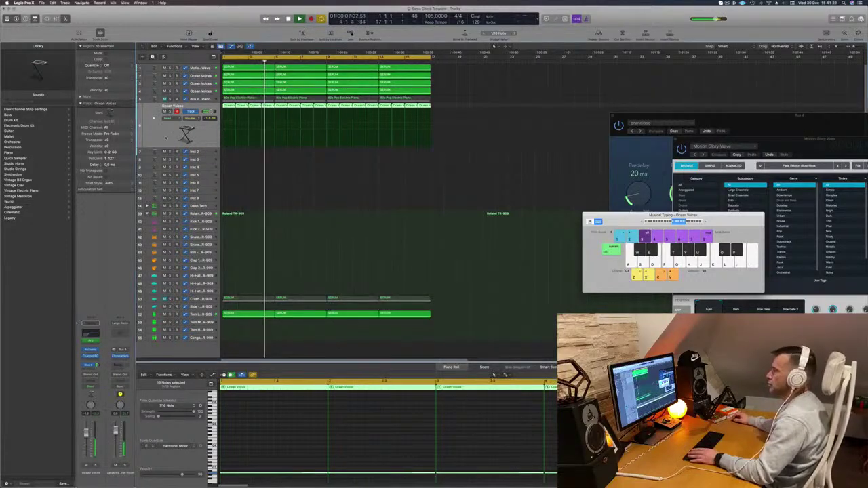
Reopen Alchemy on Ocean Voices track 6, switch Dual Filtered Coffee to the Vocal Synth snapshot and move the window clear of the regions
{"action": "key", "text": "space"}
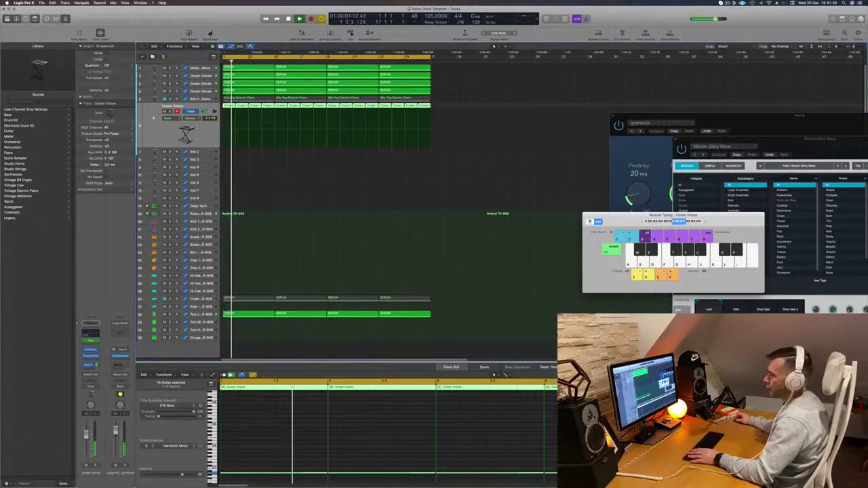
{"action": "left_click", "coordinate": [91, 351]}
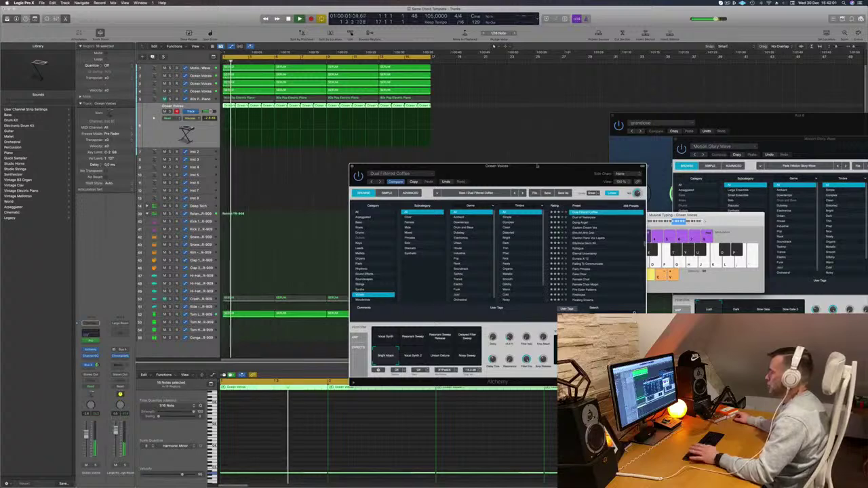
{"action": "left_click_drag", "start_coordinate": [536, 171], "coordinate": [607, 144]}
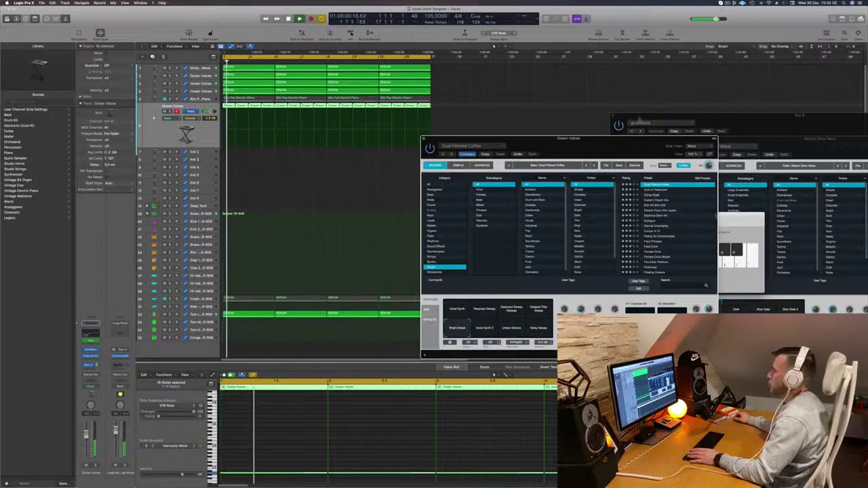
{"action": "left_click_drag", "start_coordinate": [599, 149], "coordinate": [488, 171]}
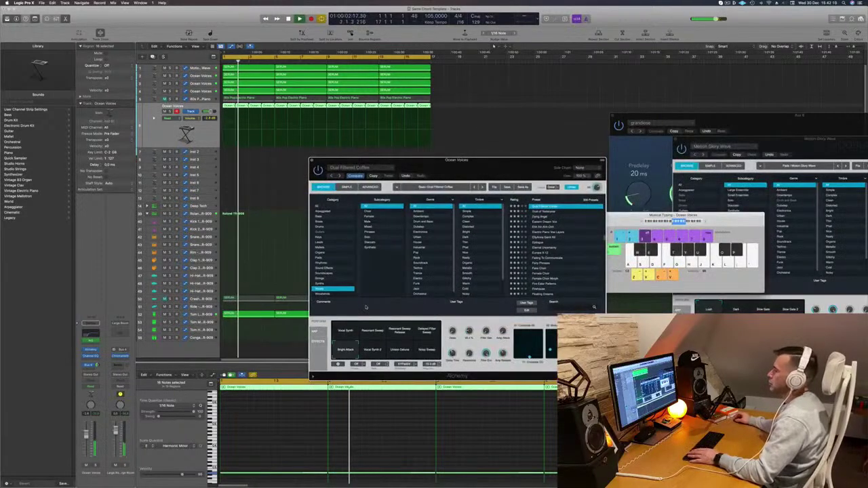
{"action": "left_click", "coordinate": [342, 332]}
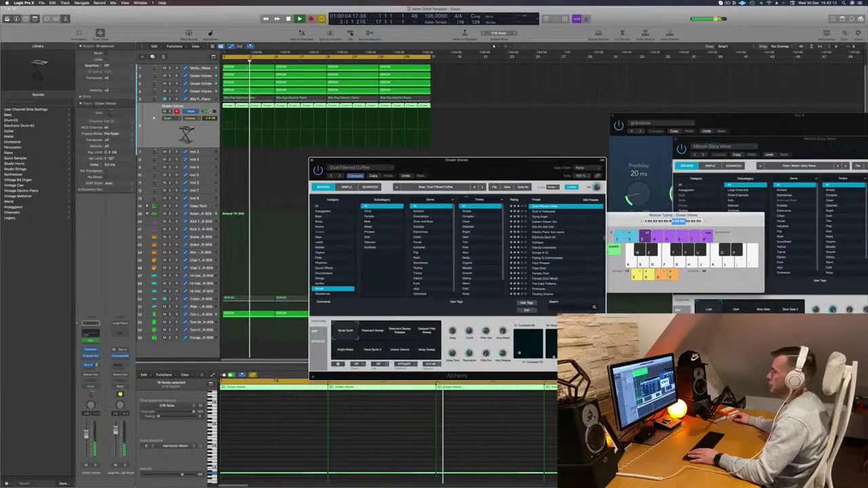
{"action": "left_click_drag", "start_coordinate": [523, 165], "coordinate": [603, 163]}
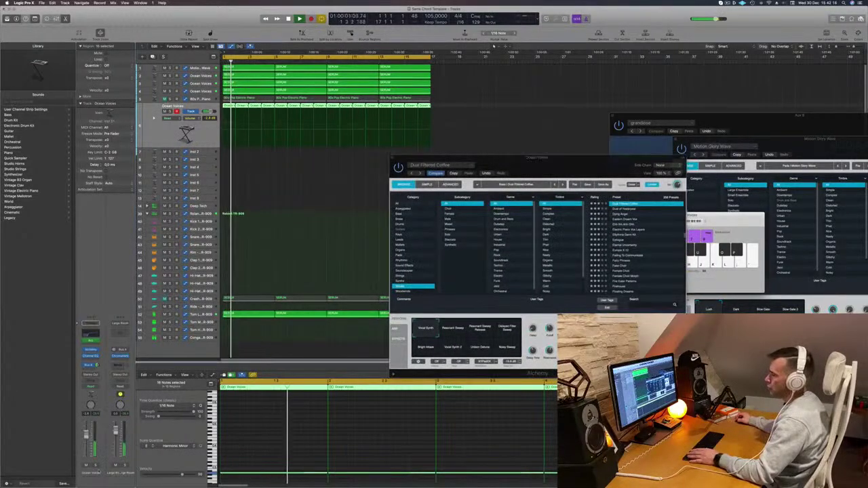
Toggle solo on Ocean Voices track 6, check it in playback and close its Alchemy window
{"action": "key", "text": "s"}
{"action": "left_click", "coordinate": [96, 467]}
{"action": "key", "text": "space"}
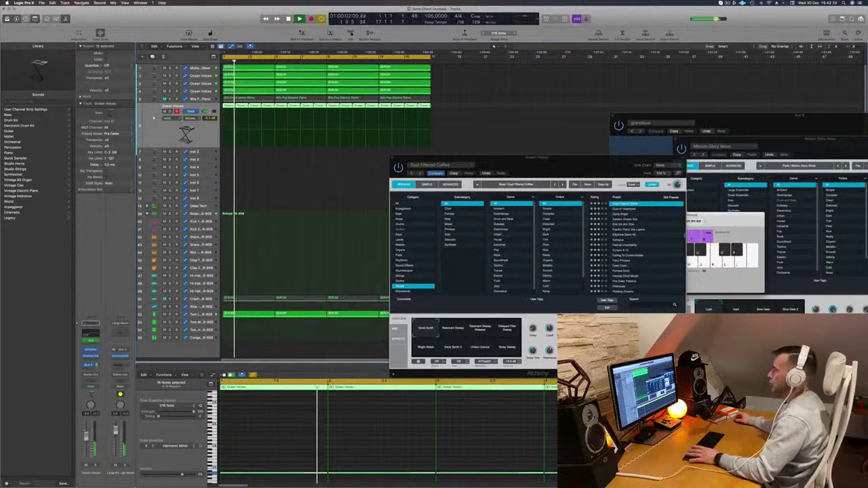
{"action": "left_click", "coordinate": [392, 157]}
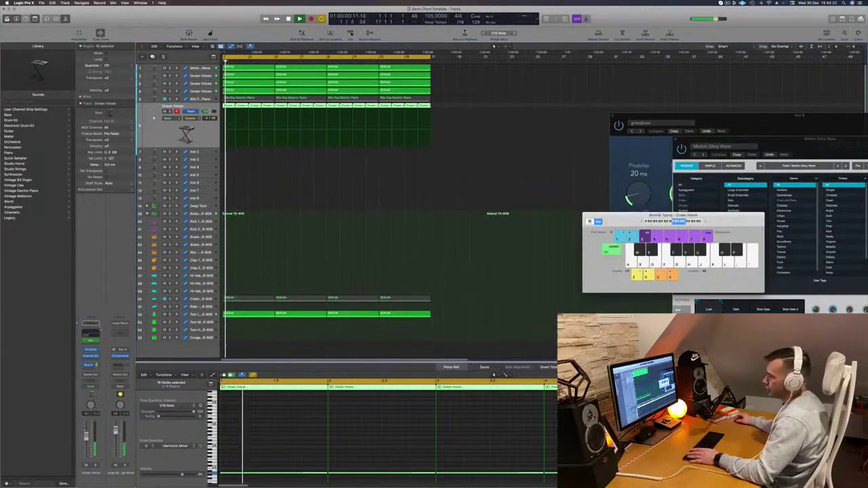
Insert the Step FX multi effect on Ocean Voices track 6 and move its window clear of the regions' start
{"action": "left_click", "coordinate": [93, 361]}
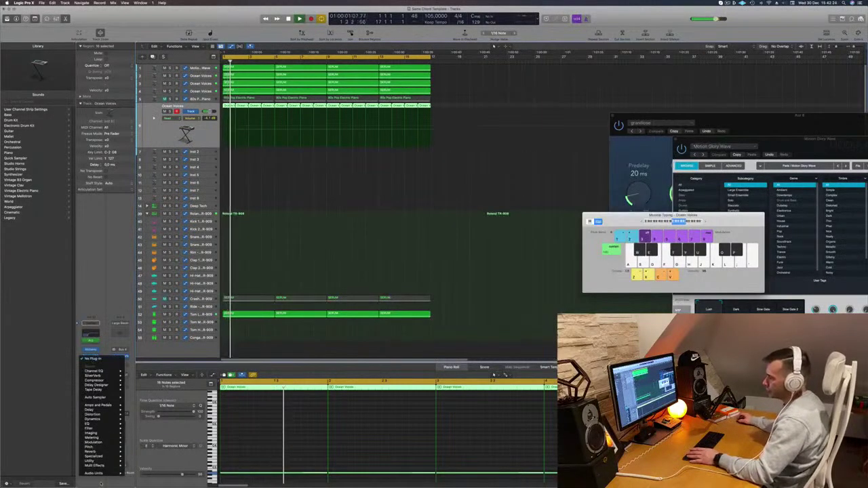
{"action": "mouse_move", "coordinate": [106, 466]}
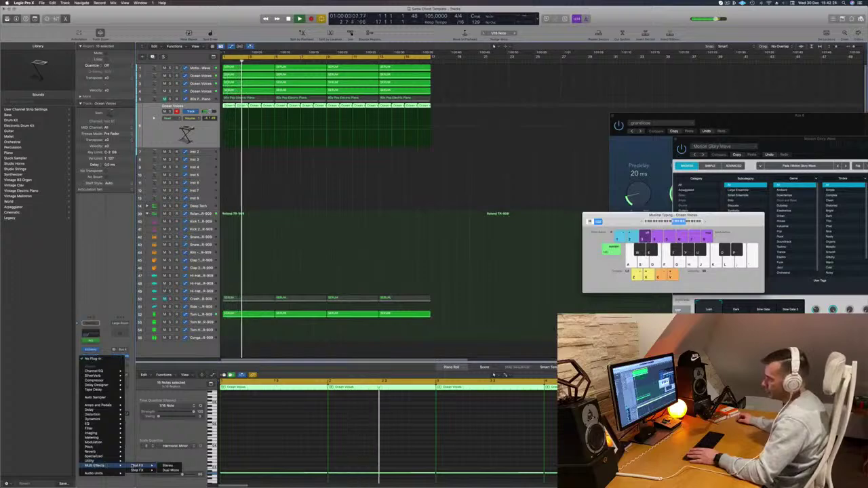
{"action": "mouse_move", "coordinate": [134, 472]}
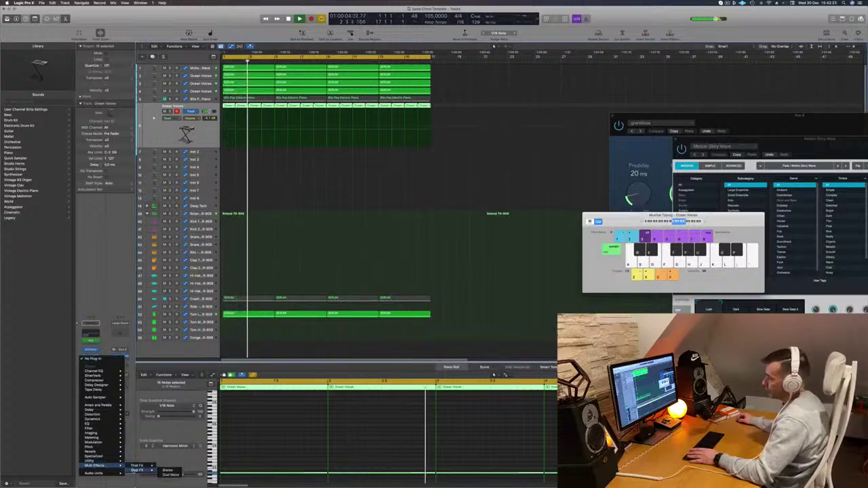
{"action": "left_click", "coordinate": [169, 473]}
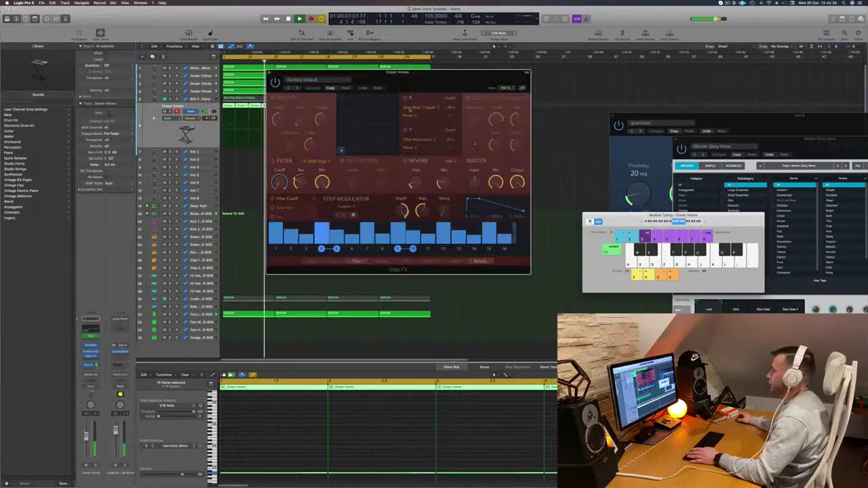
{"action": "left_click_drag", "start_coordinate": [297, 88], "coordinate": [349, 124]}
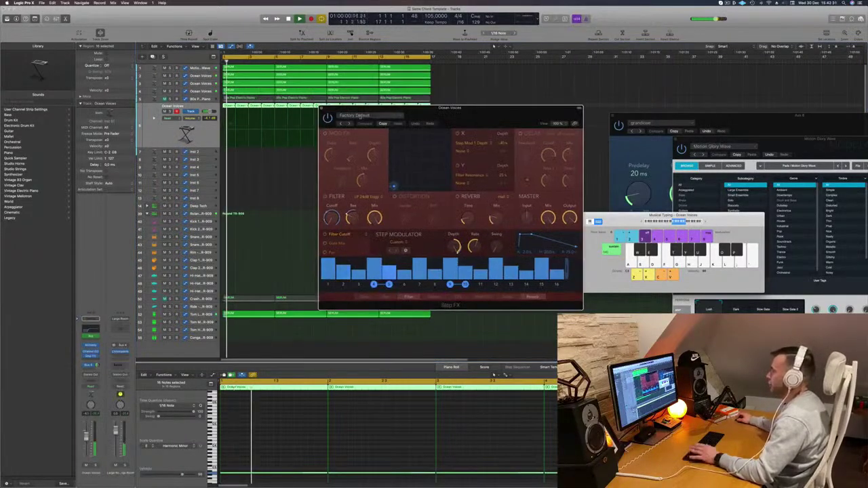
Audition Step FX presets from Factory Default up to Chaos Spring and raise the Ocean Voices volume to -1.7 dB
{"action": "left_click", "coordinate": [348, 124]}
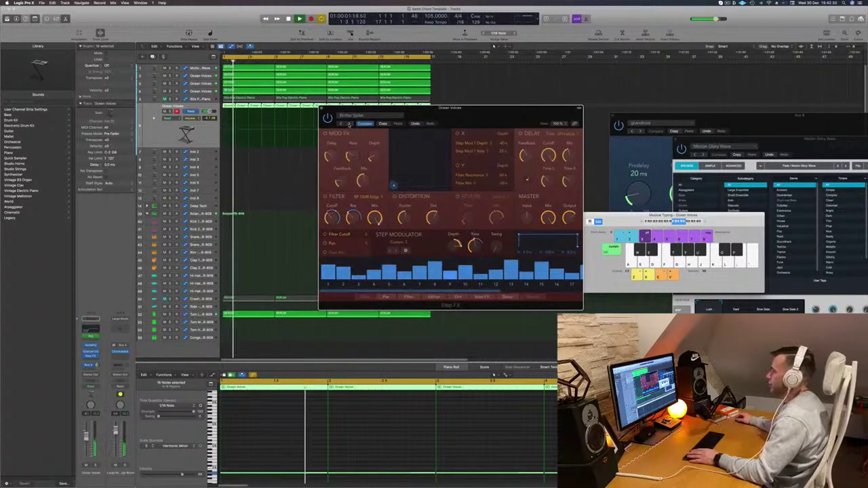
{"action": "left_click", "coordinate": [349, 124]}
{"action": "left_click", "coordinate": [349, 124]}
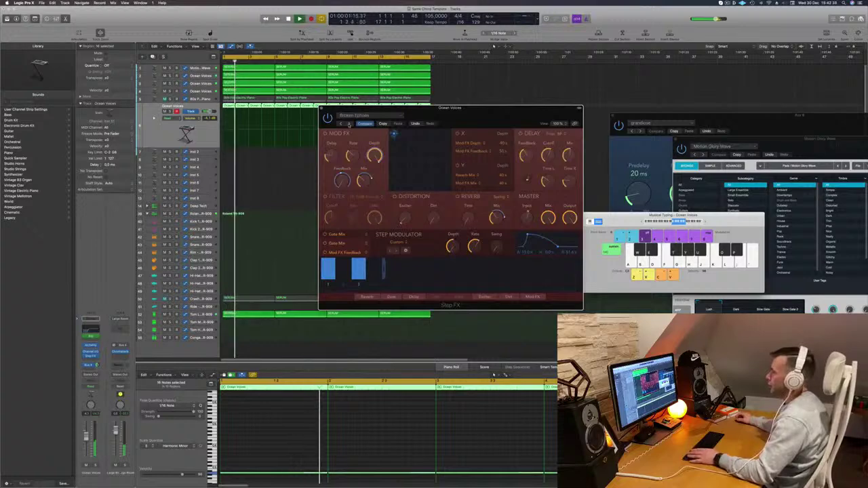
{"action": "left_click", "coordinate": [349, 123]}
{"action": "left_click", "coordinate": [348, 124]}
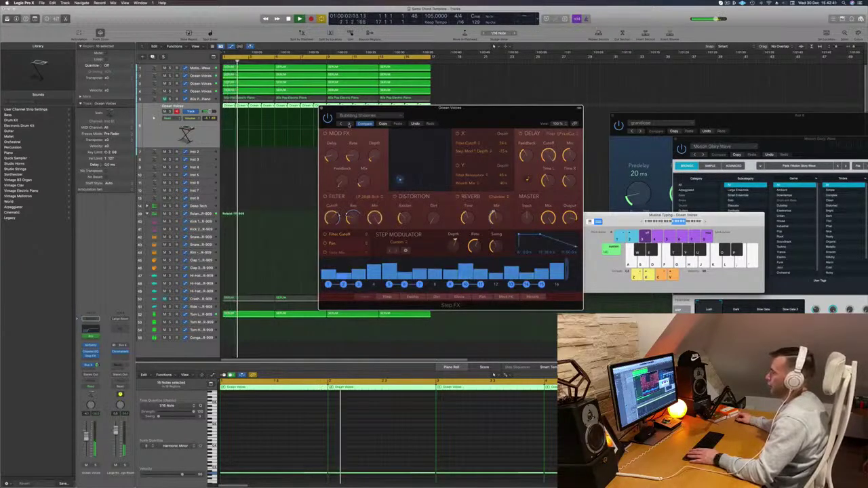
{"action": "left_click", "coordinate": [348, 123]}
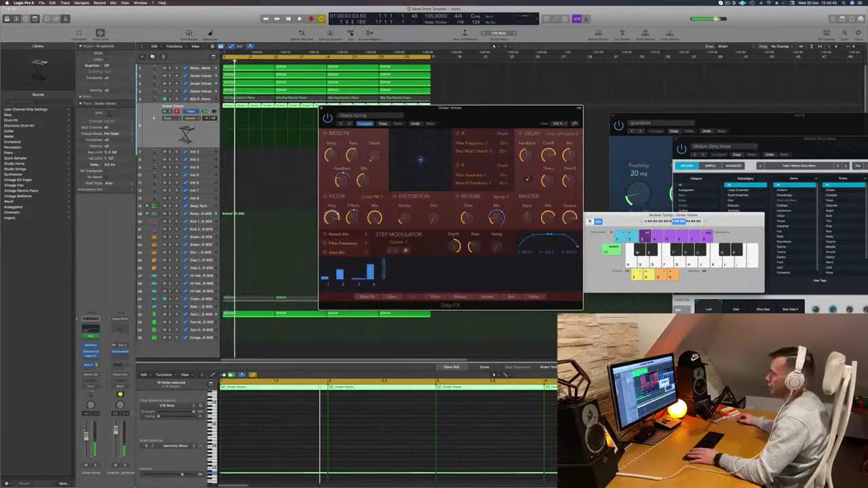
{"action": "left_click_drag", "start_coordinate": [86, 433], "coordinate": [87, 430]}
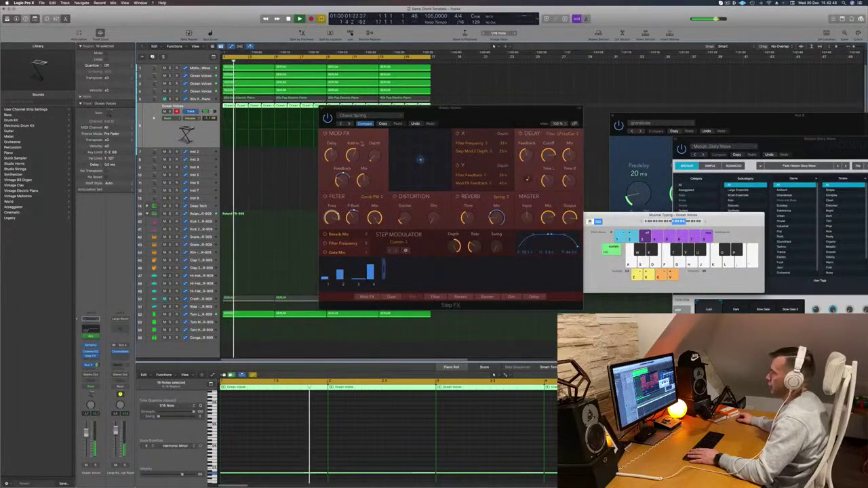
Continue auditioning Step FX presets beyond Chaos Spring during playback and settle on Driven Pulse
{"action": "left_click", "coordinate": [350, 124]}
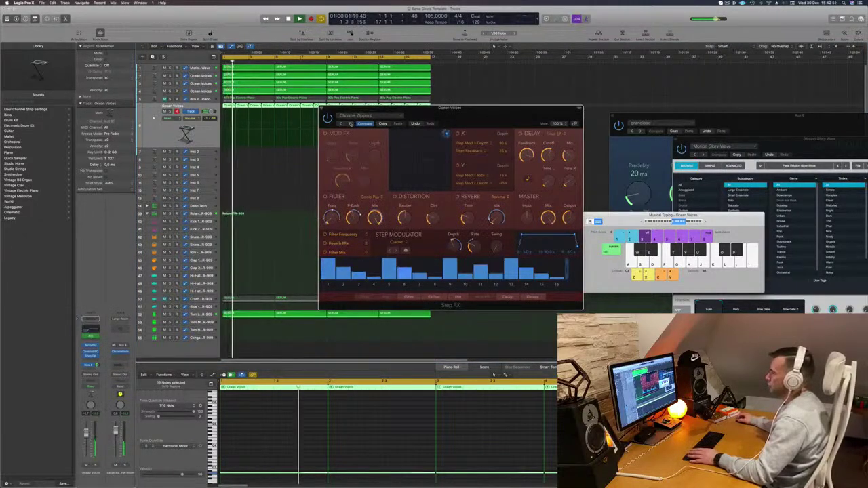
{"action": "left_click", "coordinate": [350, 125]}
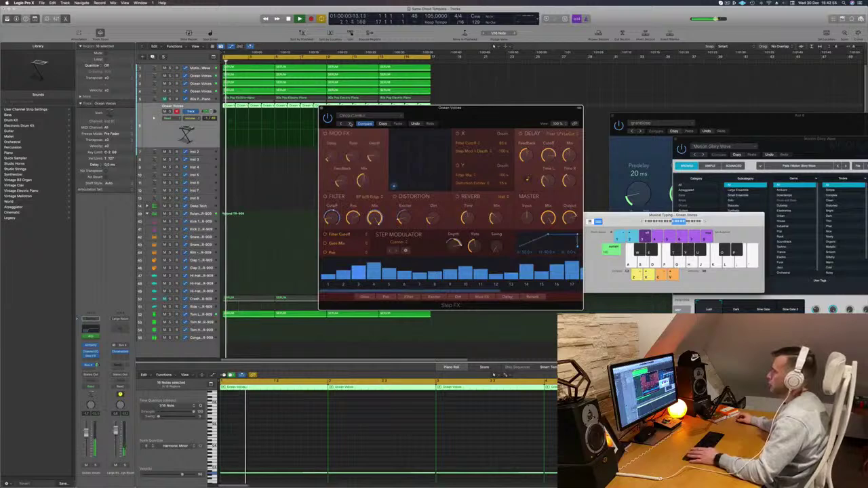
{"action": "left_click", "coordinate": [728, 3]}
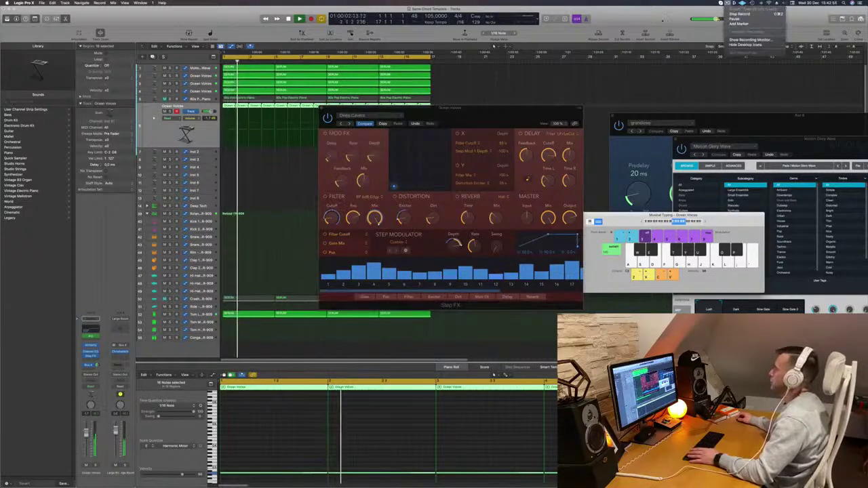
{"action": "key", "text": "Escape"}
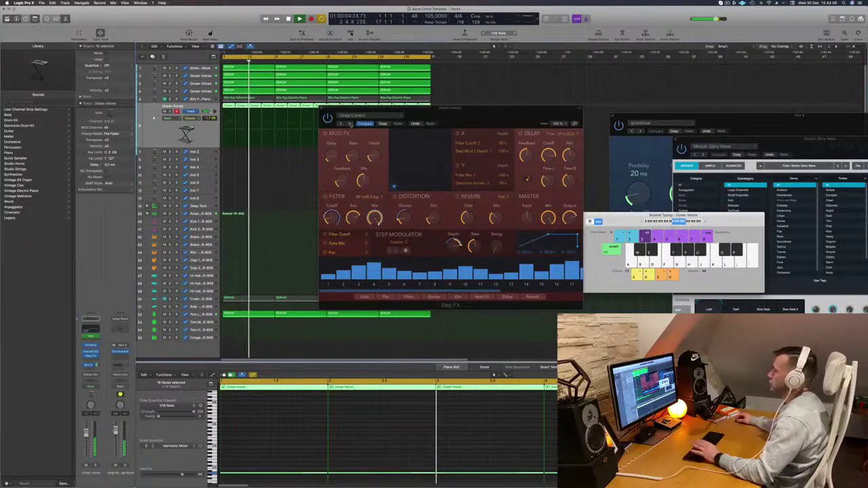
{"action": "left_click", "coordinate": [350, 124]}
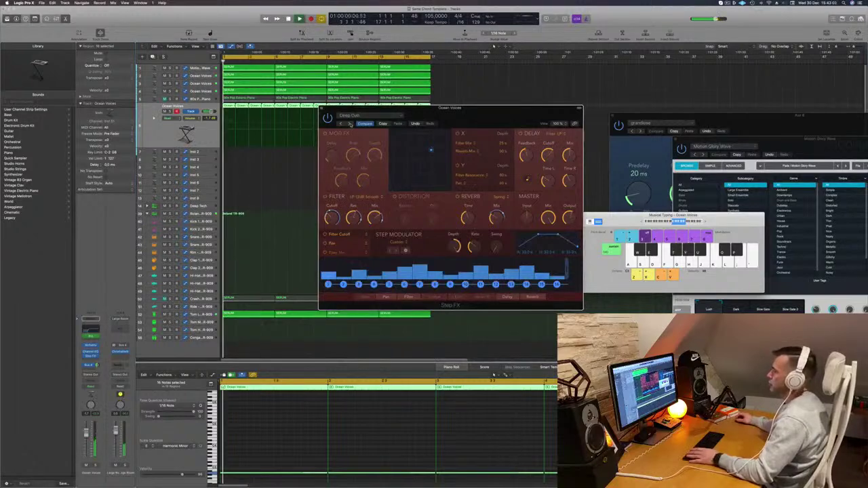
{"action": "left_click", "coordinate": [350, 124]}
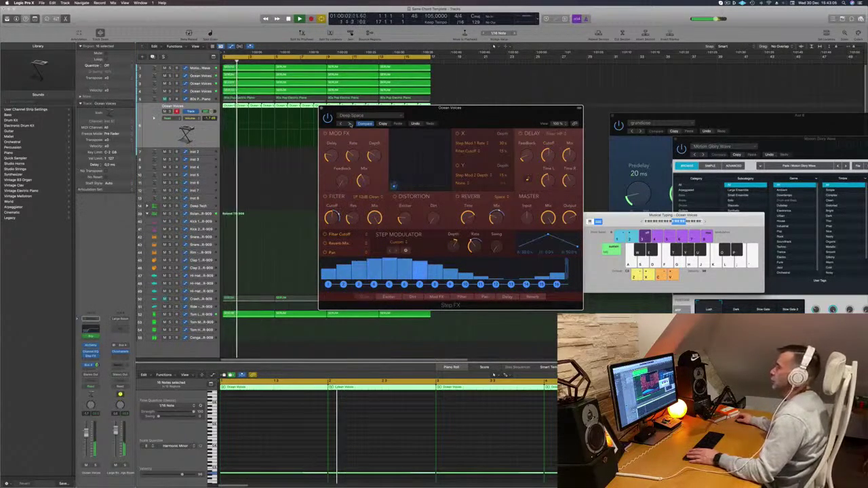
{"action": "left_click", "coordinate": [350, 125]}
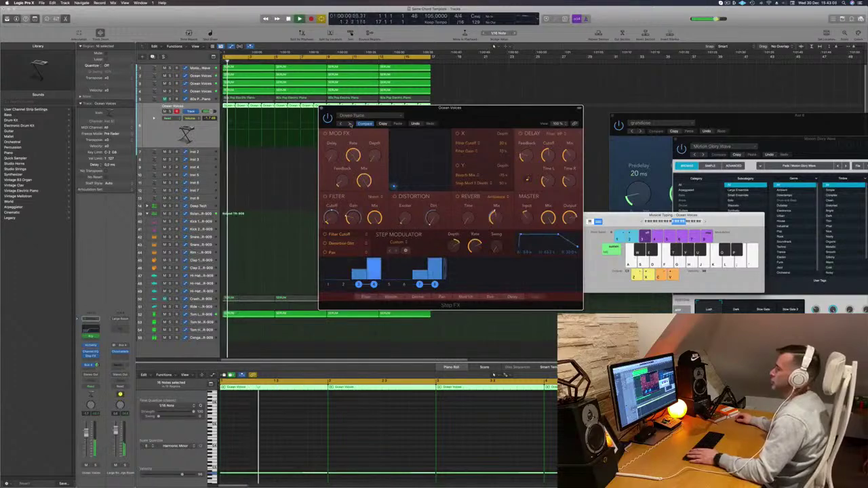
{"action": "left_click", "coordinate": [350, 124]}
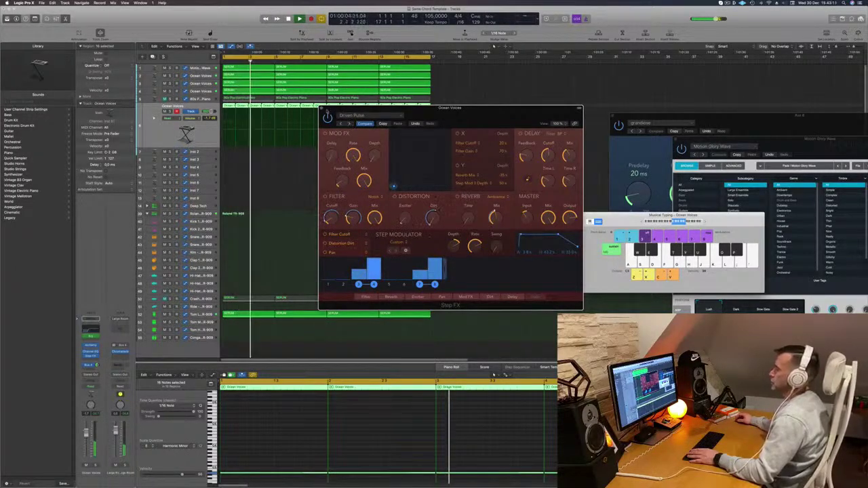
Close Step FX, briefly solo Ocean Voices track 6 and restart playback from bar 1 with the solo off
{"action": "left_click", "coordinate": [322, 108]}
{"action": "left_click", "coordinate": [170, 112]}
{"action": "left_click", "coordinate": [170, 112]}
{"action": "key", "text": "Return"}
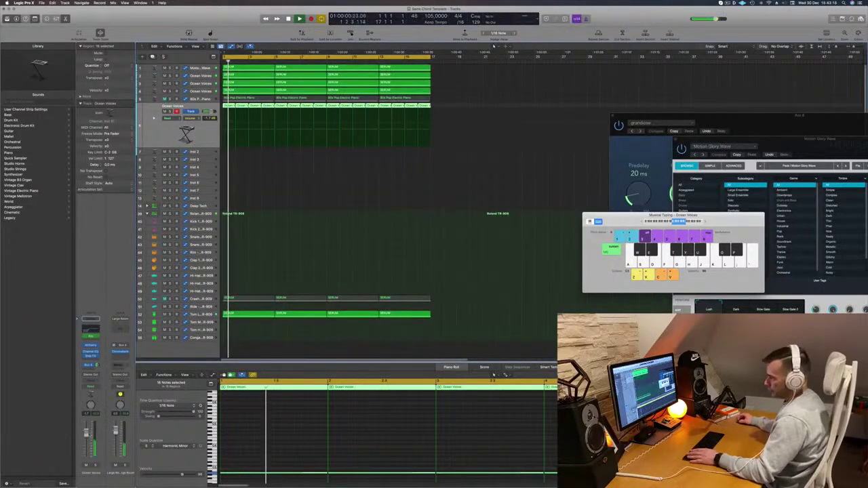
Deselect the Ocean Voices regions, restart from bar 1, and unmute and select the 80s Pop Electric Piano track
{"action": "left_click", "coordinate": [243, 117]}
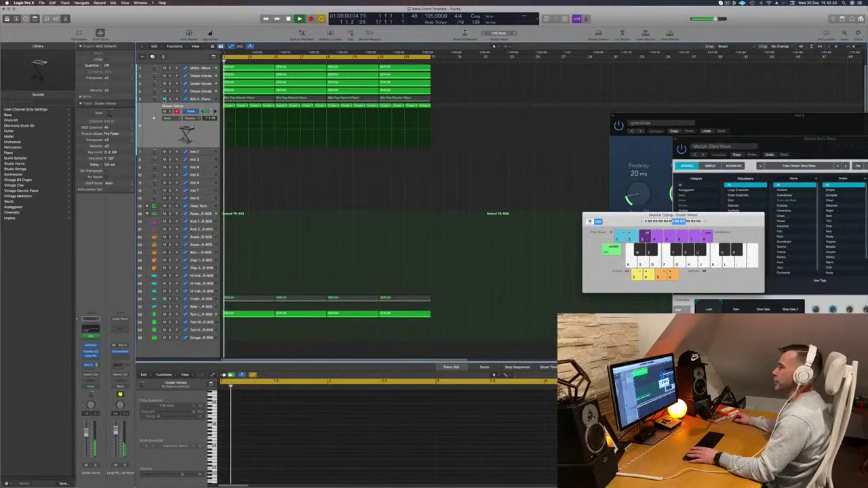
{"action": "key", "text": "Return"}
{"action": "left_click", "coordinate": [165, 99]}
{"action": "left_click", "coordinate": [198, 100]}
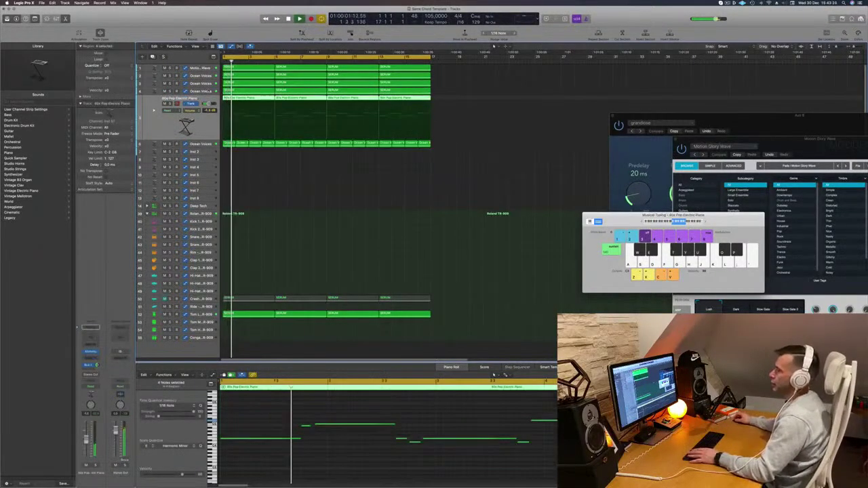
Select the Motion Glory Wave track, mute it and restart playback from bar 1
{"action": "key", "text": "Up"}
{"action": "key", "text": "Up"}
{"action": "key", "text": "Up"}
{"action": "key", "text": "Up"}
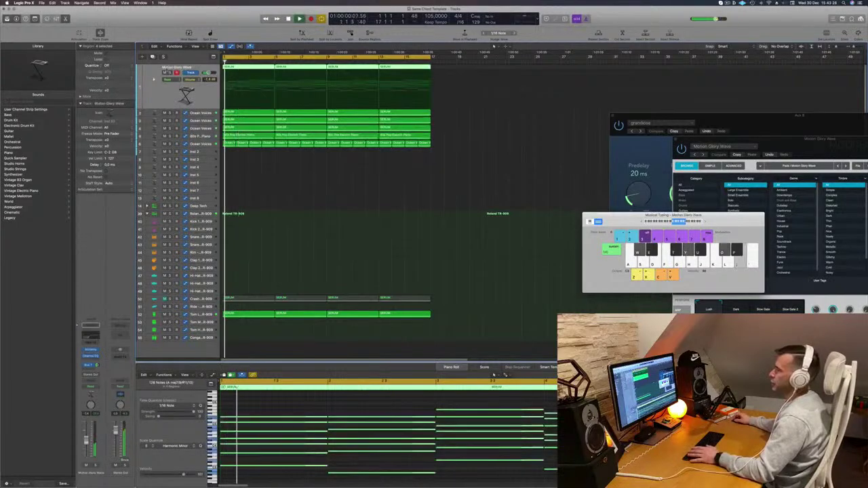
{"action": "left_click", "coordinate": [165, 73]}
{"action": "key", "text": "Return"}
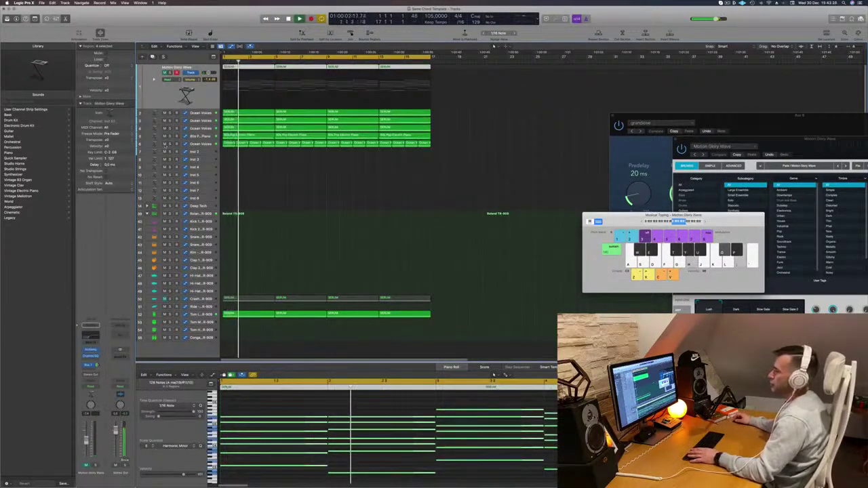
Mute Ocean Voices track 6 and repeat all regions once so the arrangement fills bars 1 to 32
{"action": "left_click", "coordinate": [289, 169]}
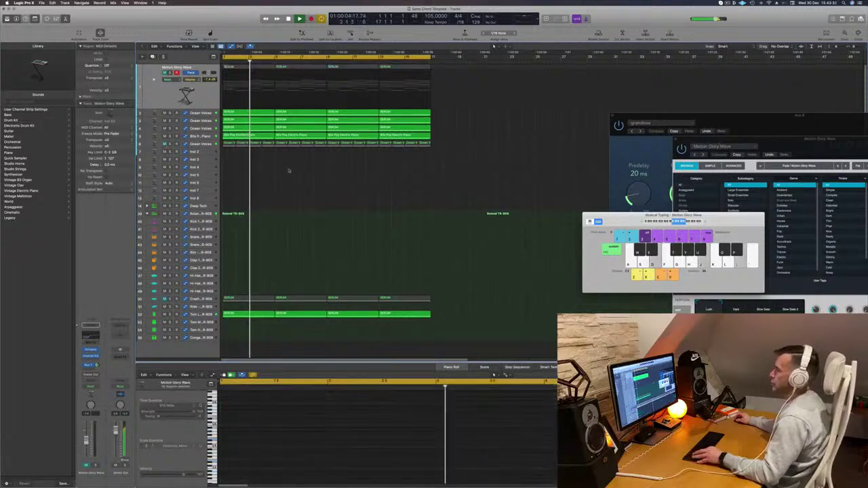
{"action": "key", "text": "super+Up"}
{"action": "key", "text": "super+Up"}
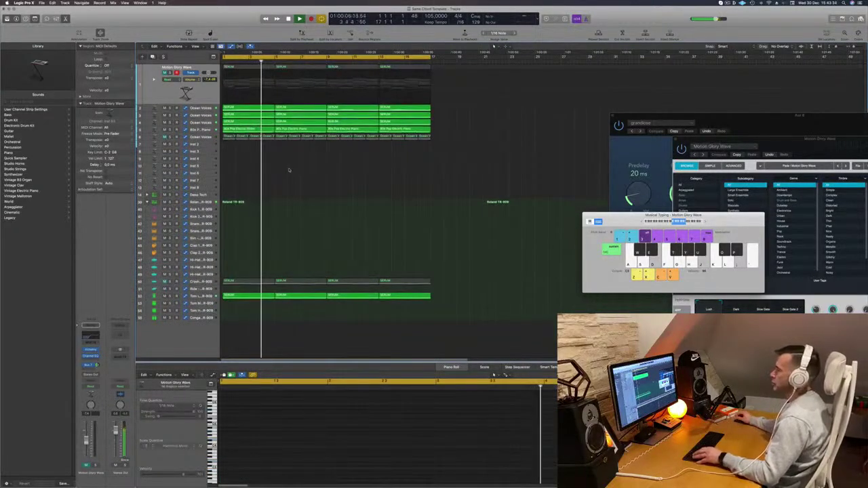
{"action": "key", "text": "super+r"}
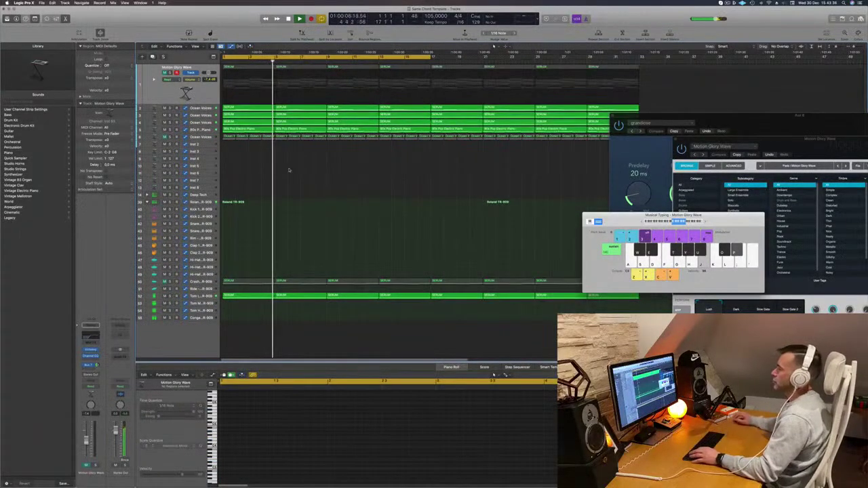
{"action": "key", "text": "super+Left"}
Add a Channel EQ to the 80s Pop Electric Piano track, close its window and deselect the regions
{"action": "left_click", "coordinate": [201, 129]}
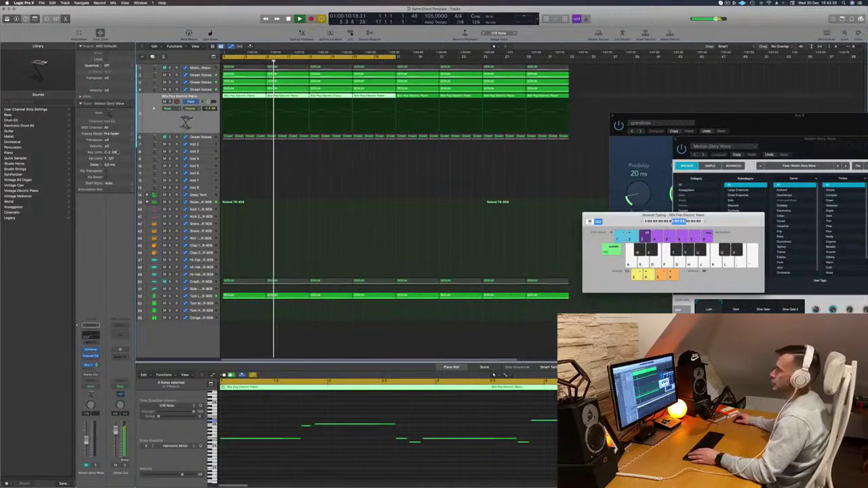
{"action": "left_click", "coordinate": [93, 339]}
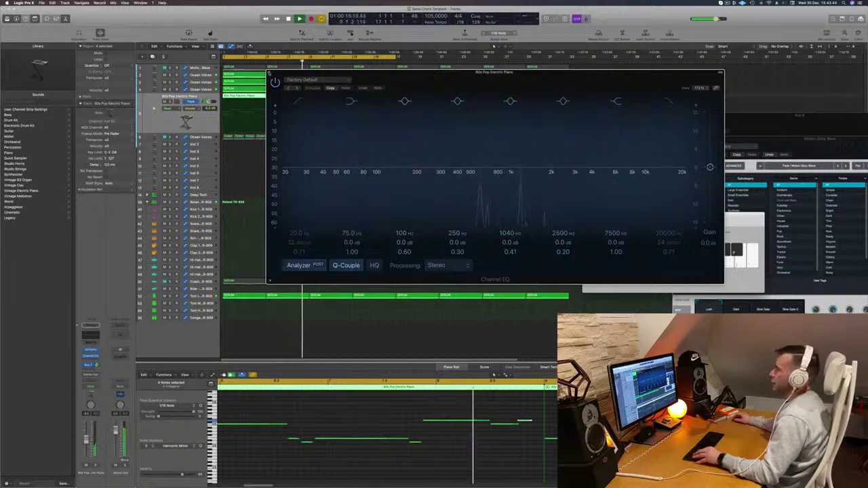
{"action": "key", "text": "super+w"}
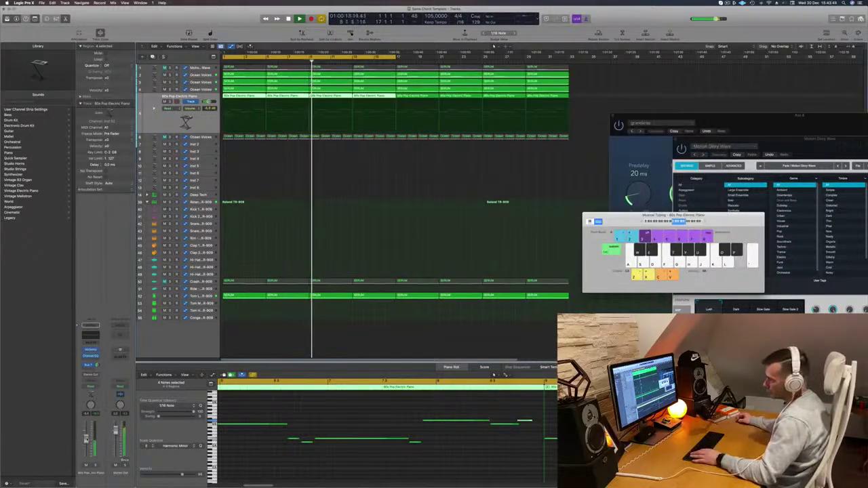
{"action": "scroll", "coordinate": [295, 232], "scroll_direction": "down", "scroll_amount": 3}
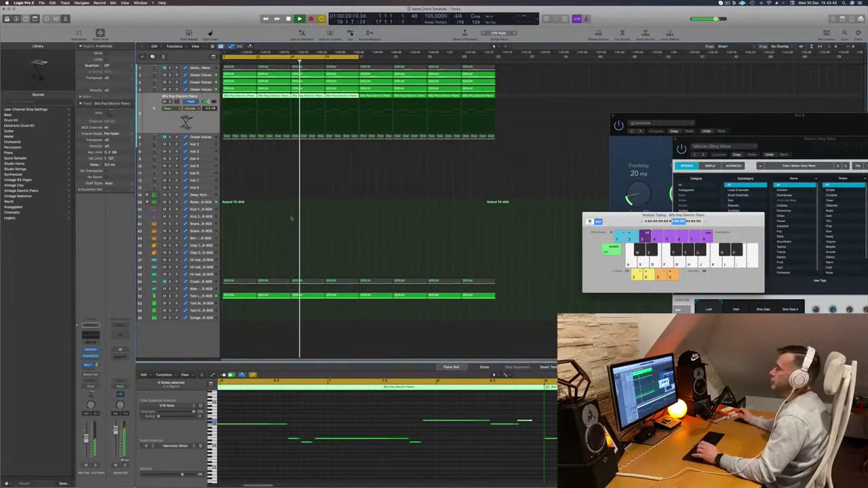
{"action": "left_click", "coordinate": [230, 176]}
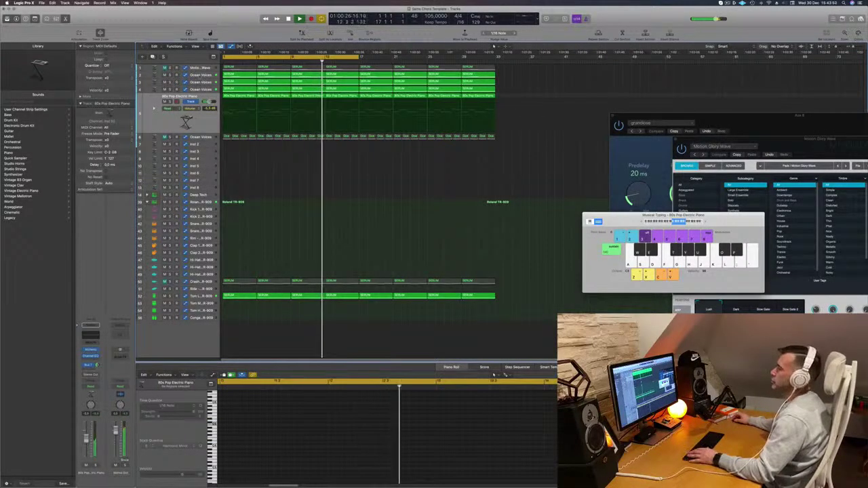
Solo Ocean Voices track 2 briefly to hear it alone, turn the solo off and mute the track
{"action": "left_click", "coordinate": [196, 75]}
{"action": "left_click", "coordinate": [170, 80]}
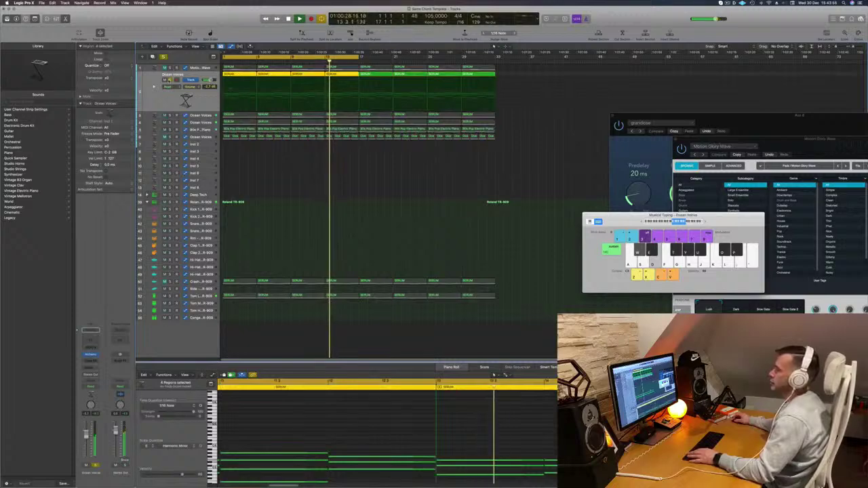
{"action": "left_click", "coordinate": [170, 80]}
{"action": "left_click", "coordinate": [164, 80]}
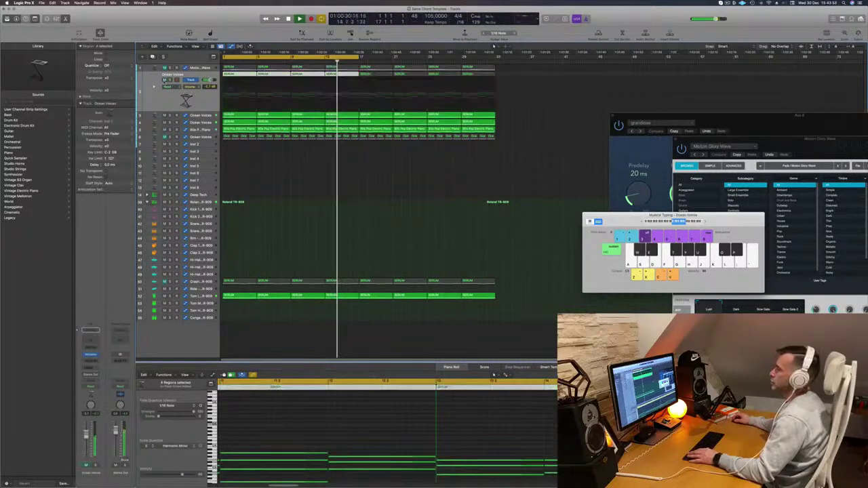
Open the Channel EQ on Ocean Voices track 3 and enable a high cut at 452 Hz with a 24 dB/Oct slope
{"action": "key", "text": "Return"}
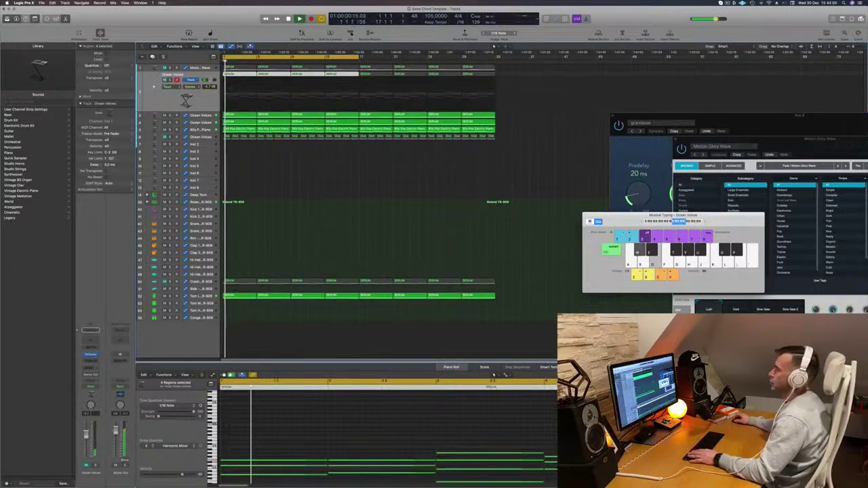
{"action": "left_click", "coordinate": [201, 116]}
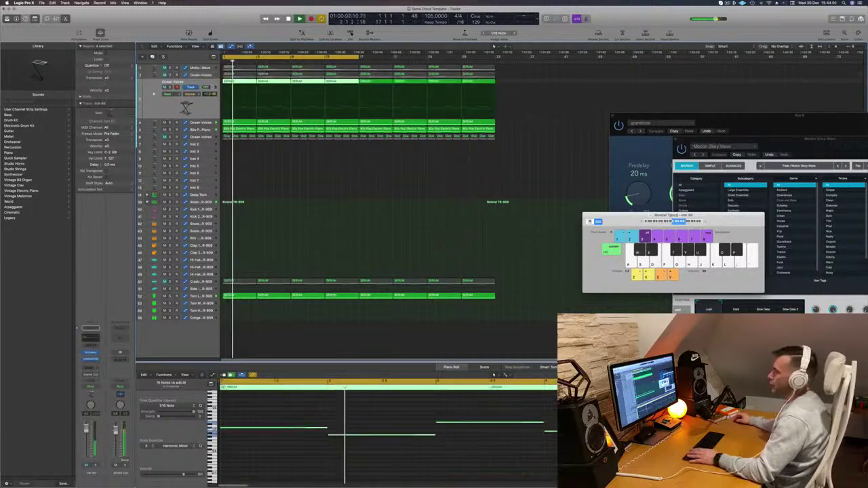
{"action": "left_click", "coordinate": [91, 359]}
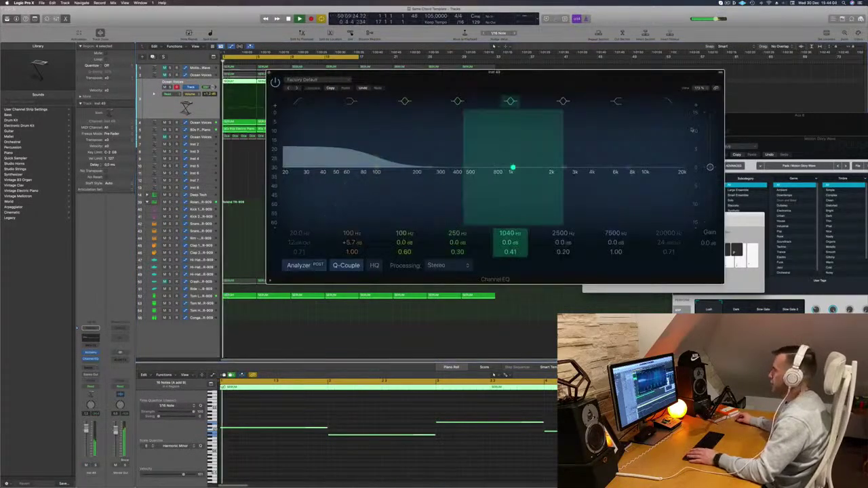
{"action": "left_click_drag", "start_coordinate": [685, 180], "coordinate": [463, 178]}
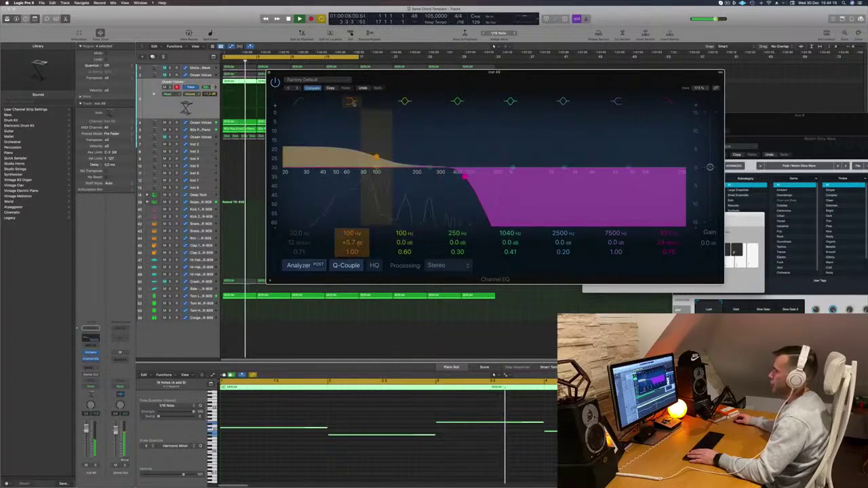
Turn off the 100 Hz low shelf on Ocean Voices track 3, solo the track briefly to compare, and turn the shelf back on
{"action": "left_click", "coordinate": [352, 102]}
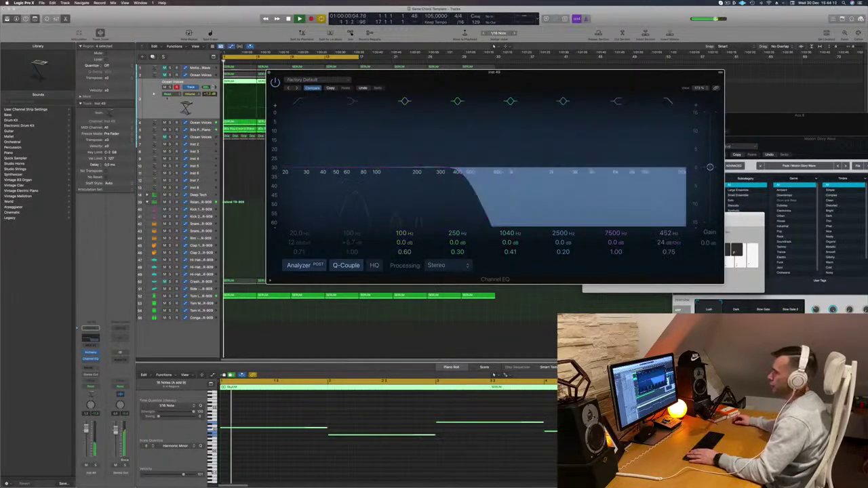
{"action": "left_click", "coordinate": [169, 87]}
{"action": "left_click", "coordinate": [170, 87]}
{"action": "left_click", "coordinate": [170, 87]}
{"action": "left_click", "coordinate": [169, 86]}
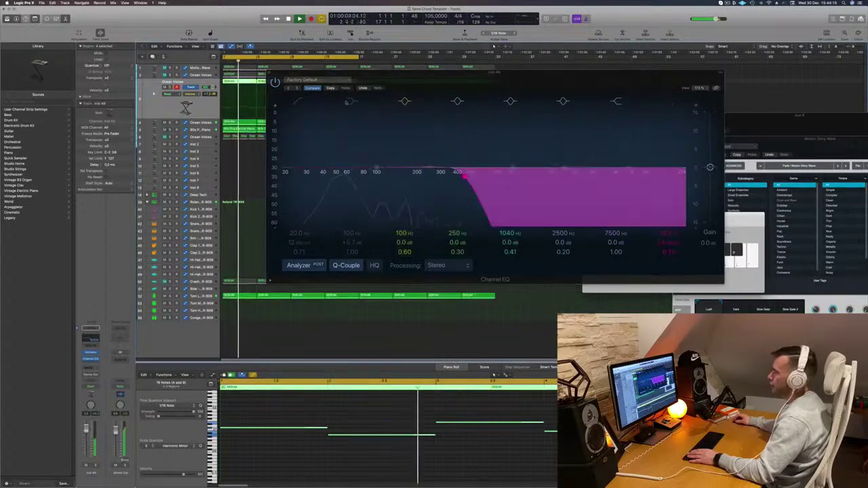
{"action": "left_click", "coordinate": [351, 102]}
Solo Ocean Voices track 4 while turning off its Channel EQ low shelf and filtering out its low end with a low cut
{"action": "key", "text": "space"}
{"action": "left_click", "coordinate": [165, 121]}
{"action": "key", "text": "space"}
{"action": "key", "text": "space"}
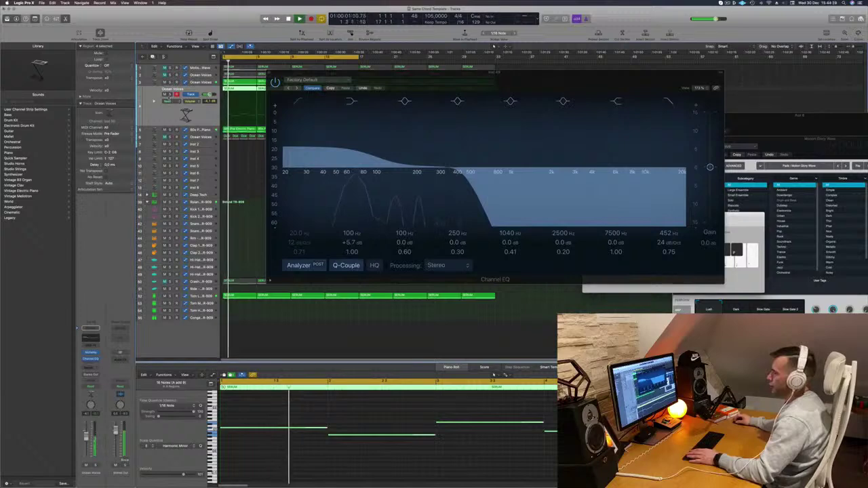
{"action": "left_click", "coordinate": [170, 95]}
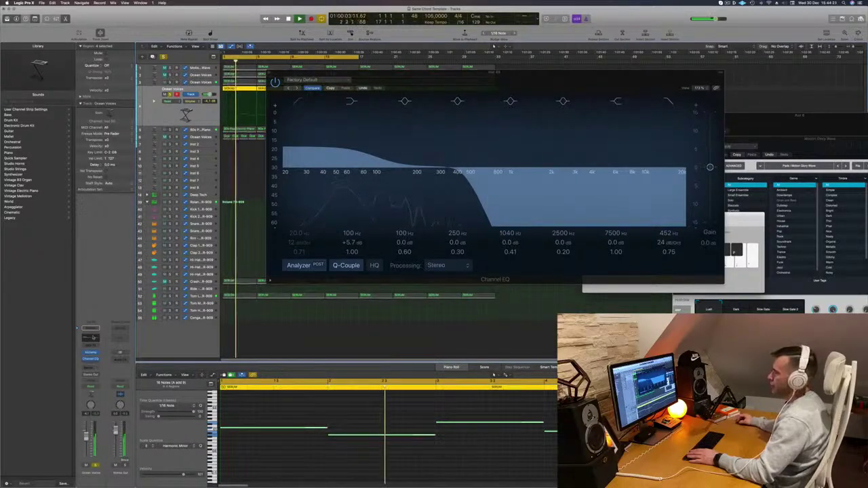
{"action": "left_click", "coordinate": [356, 107]}
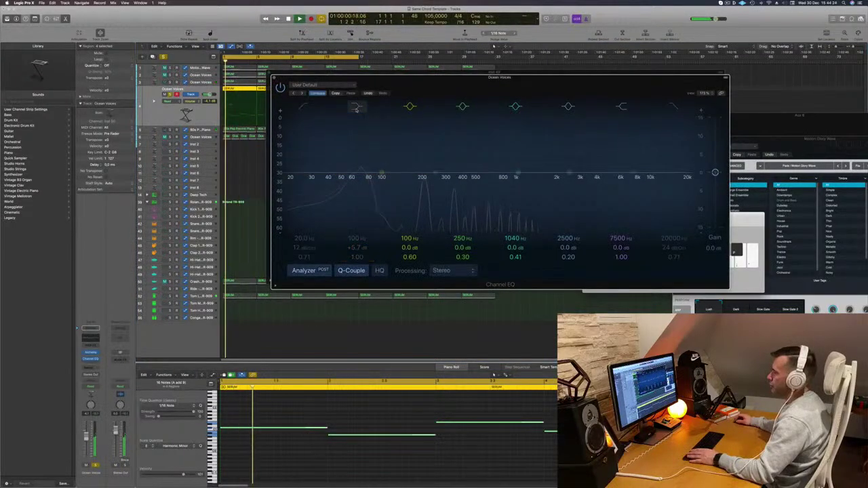
{"action": "left_click_drag", "start_coordinate": [329, 146], "coordinate": [435, 146]}
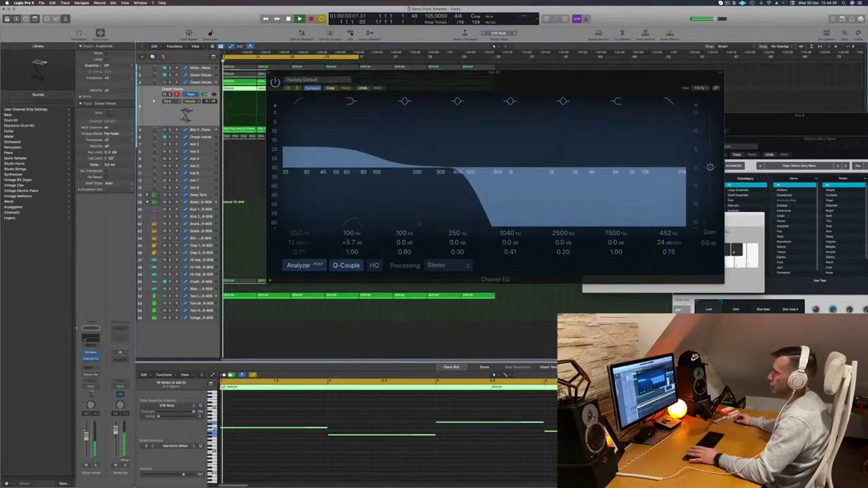
Inspect the Quick Sampler on the Tom Low - Roland TR-909 track, then close it and the remaining Channel EQ window
{"action": "left_click_drag", "start_coordinate": [399, 77], "coordinate": [611, 85]}
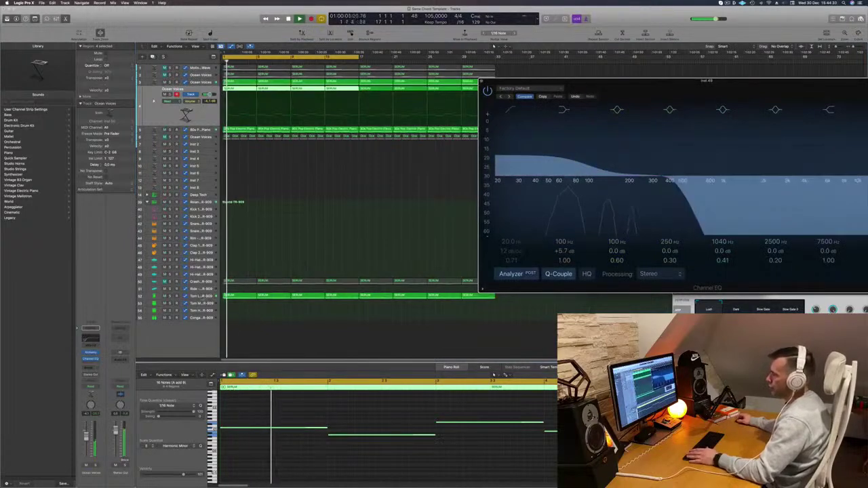
{"action": "left_click", "coordinate": [201, 296]}
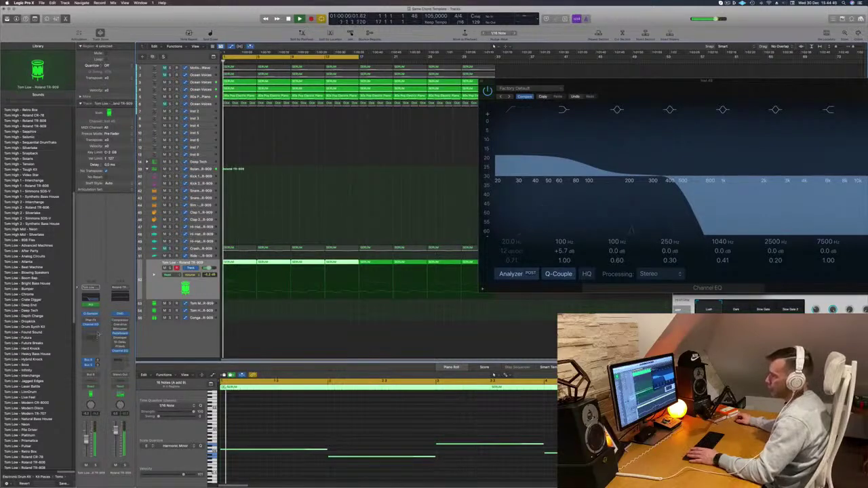
{"action": "left_click", "coordinate": [92, 314]}
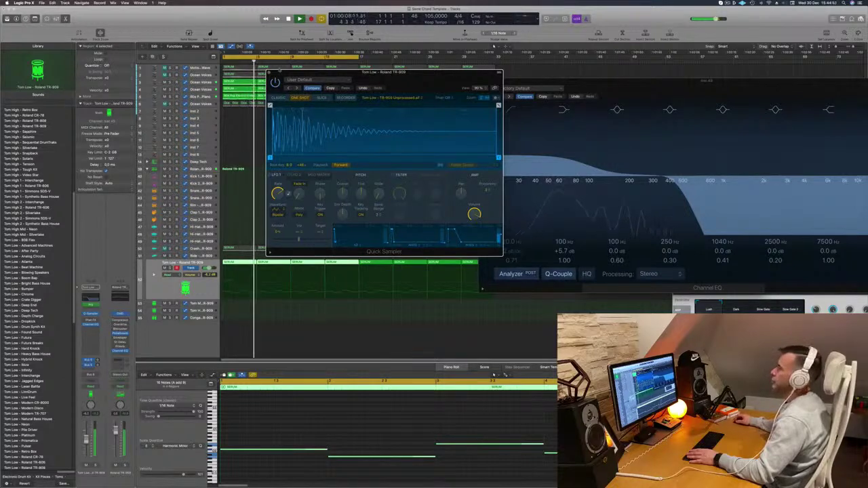
{"action": "left_click", "coordinate": [269, 72]}
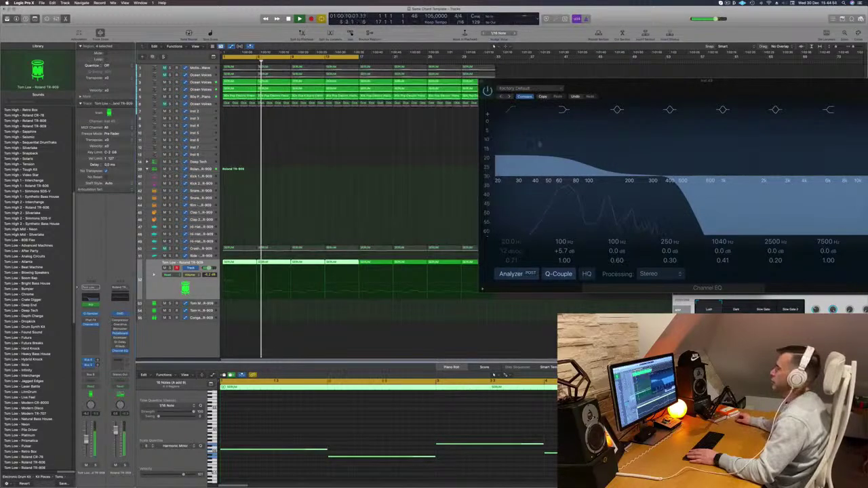
{"action": "key", "text": "super+w"}
{"action": "key", "text": "super+w"}
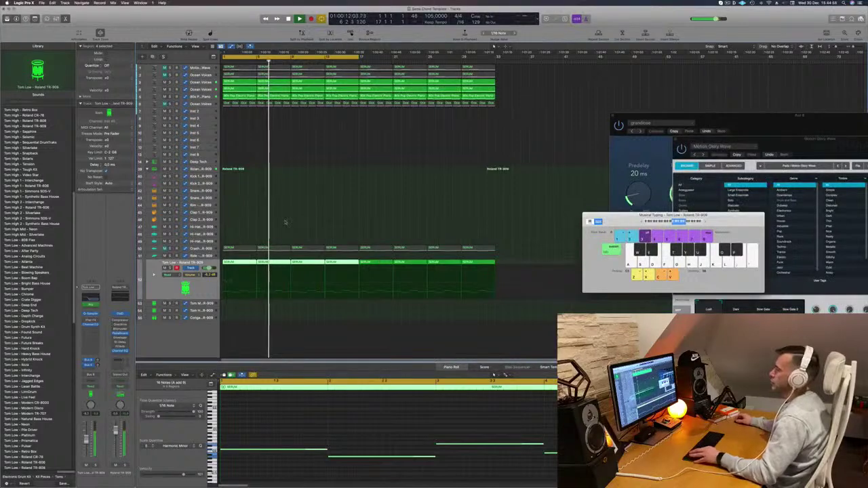
Add a Channel EQ to Ocean Voices track 2 with a 12 dB/Oct low cut at 188 Hz, close it and deselect the regions
{"action": "key", "text": "super+Right"}
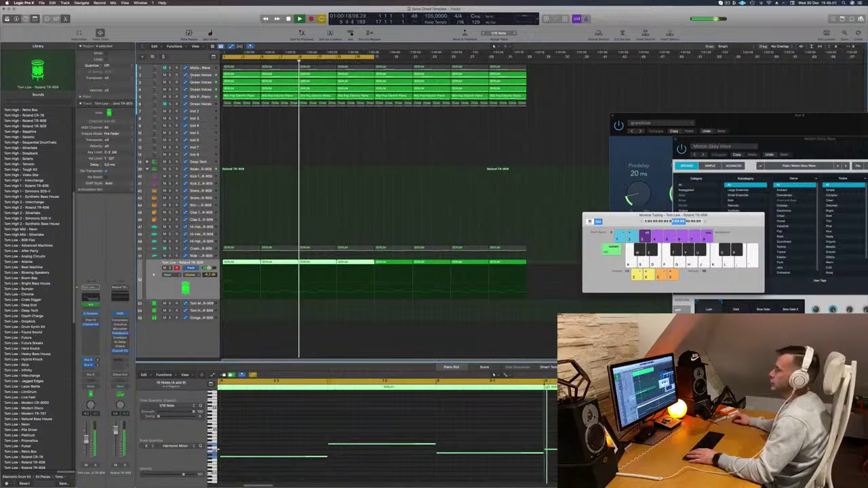
{"action": "left_click", "coordinate": [200, 75]}
{"action": "left_click", "coordinate": [91, 341]}
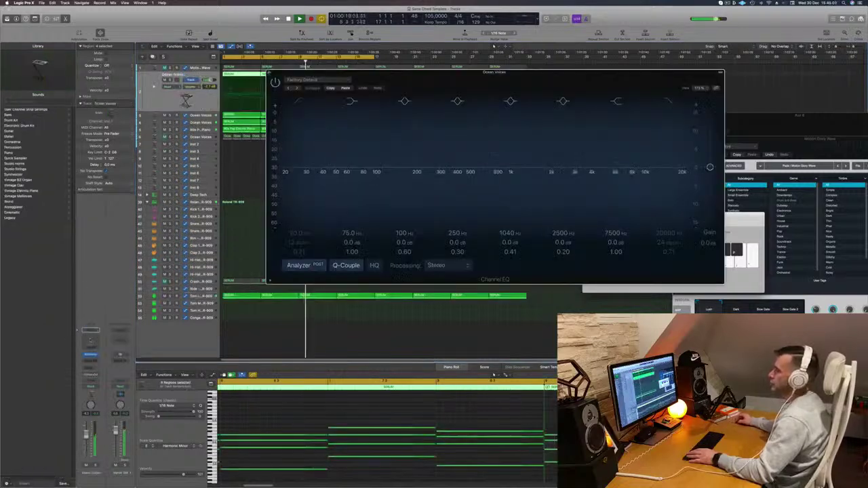
{"action": "left_click", "coordinate": [303, 102]}
{"action": "left_click_drag", "start_coordinate": [360, 168], "coordinate": [422, 166]}
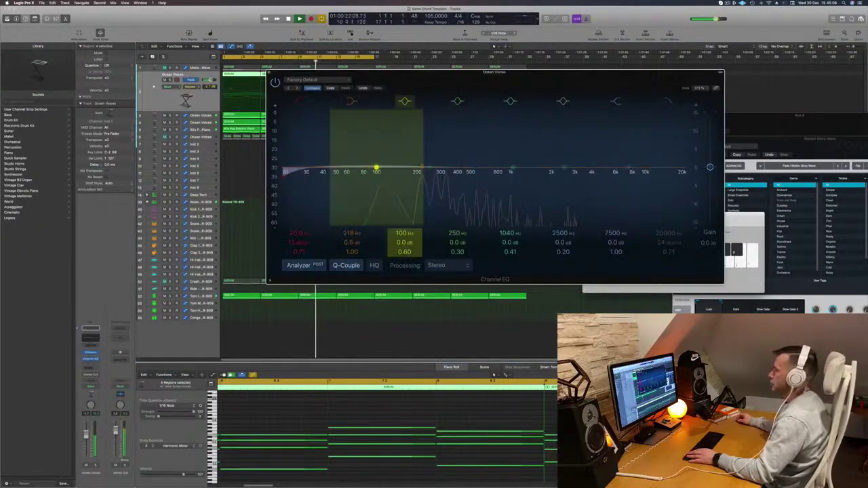
{"action": "left_click", "coordinate": [302, 103]}
{"action": "left_click_drag", "start_coordinate": [297, 233], "coordinate": [297, 190]}
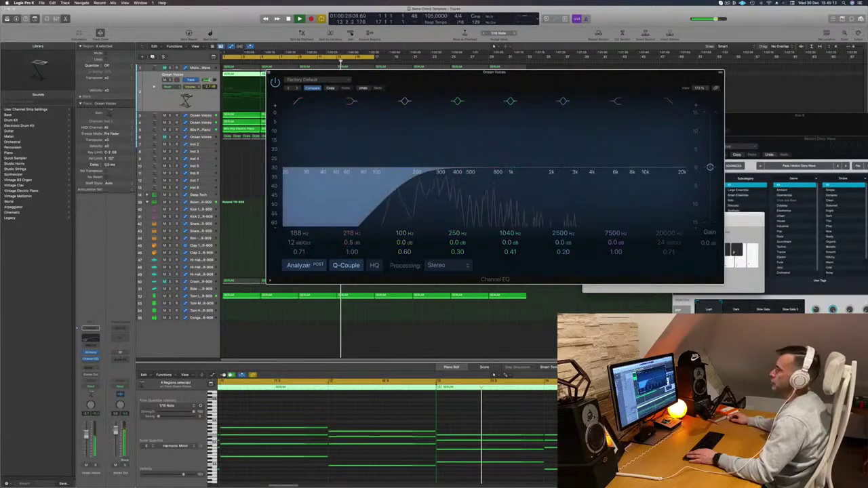
{"action": "left_click", "coordinate": [269, 73]}
{"action": "left_click", "coordinate": [307, 194]}
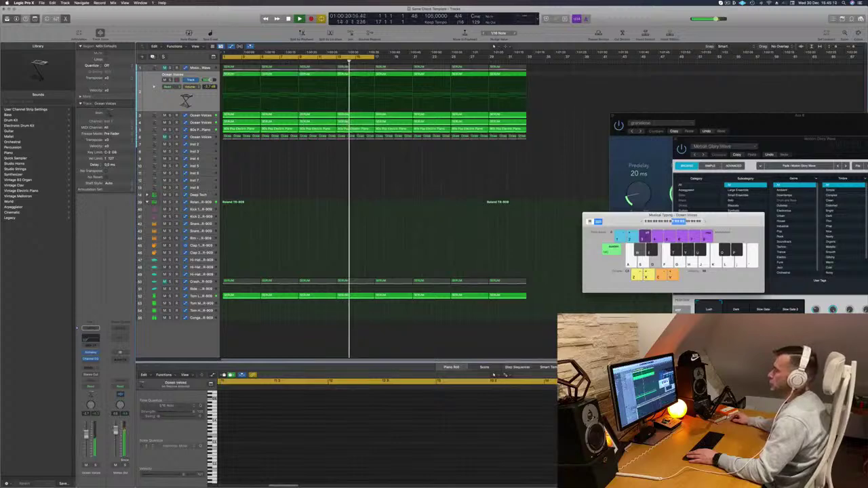
Solo the 80s Pop Electric Piano track briefly, turn the solo off and check the Tom Low track in the mix
{"action": "left_click", "coordinate": [202, 130]}
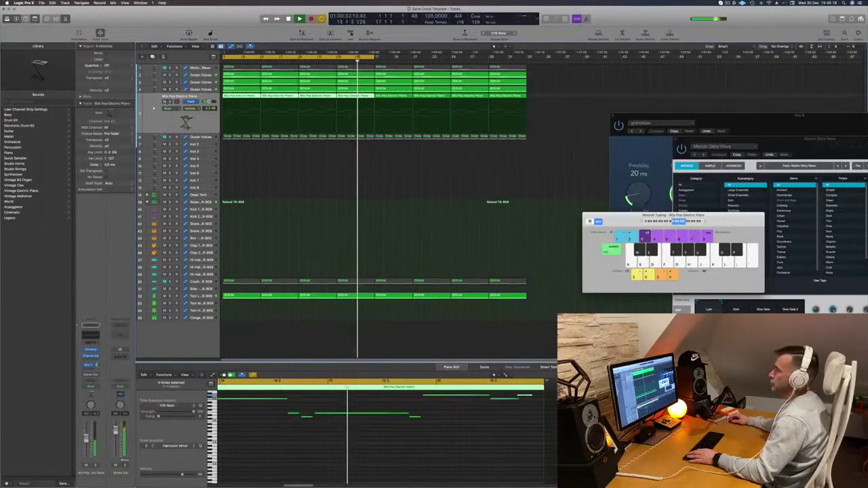
{"action": "left_click", "coordinate": [170, 102]}
{"action": "left_click", "coordinate": [170, 101]}
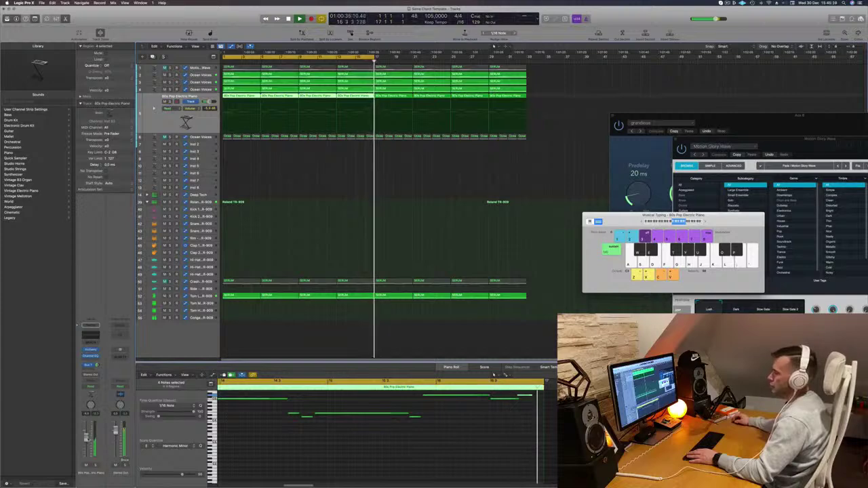
{"action": "left_click", "coordinate": [334, 227]}
{"action": "left_click", "coordinate": [201, 296]}
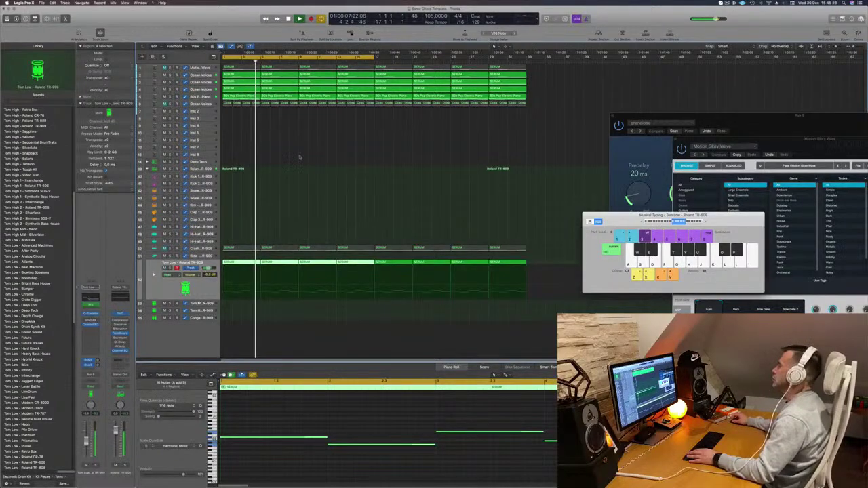
{"action": "left_click", "coordinate": [282, 137]}
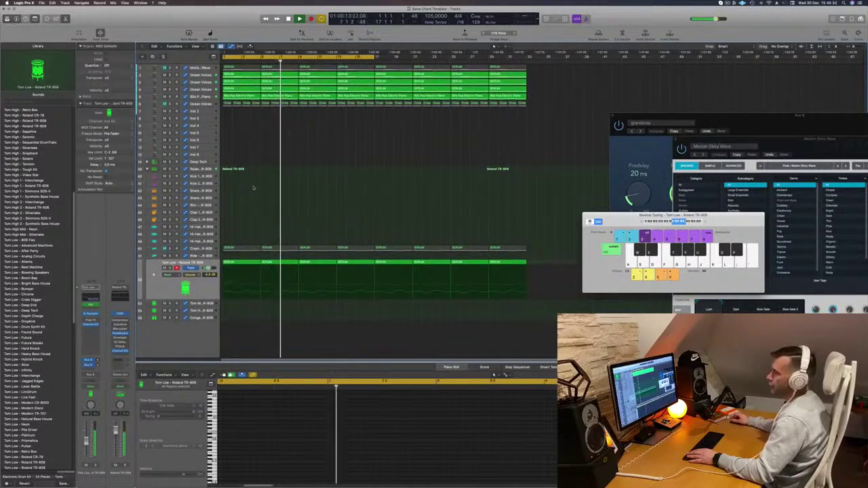
Copy the first Crash region to the Clap 1 - Roland TR-909 track at bar 1 and delete its notes after the first bar
{"action": "key", "text": "Return"}
{"action": "left_click", "coordinate": [236, 249]}
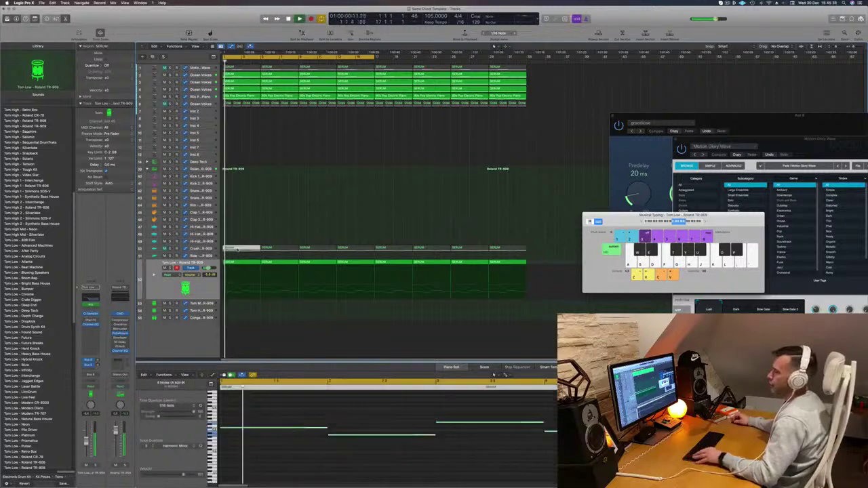
{"action": "left_click_drag", "start_coordinate": [236, 249], "coordinate": [238, 219]}
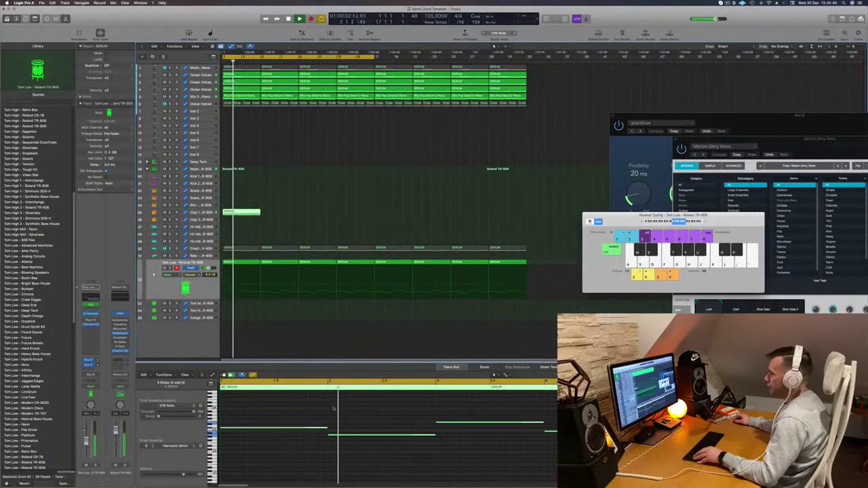
{"action": "left_click_drag", "start_coordinate": [314, 410], "coordinate": [456, 446]}
{"action": "key", "text": "Delete"}
{"action": "key", "text": "space"}
Insert a Delay Designer on the Clap 1 - Roland TR-909 track and play the region through it
{"action": "left_click", "coordinate": [198, 213]}
{"action": "key", "text": "space"}
{"action": "key", "text": "space"}
{"action": "left_click", "coordinate": [89, 369]}
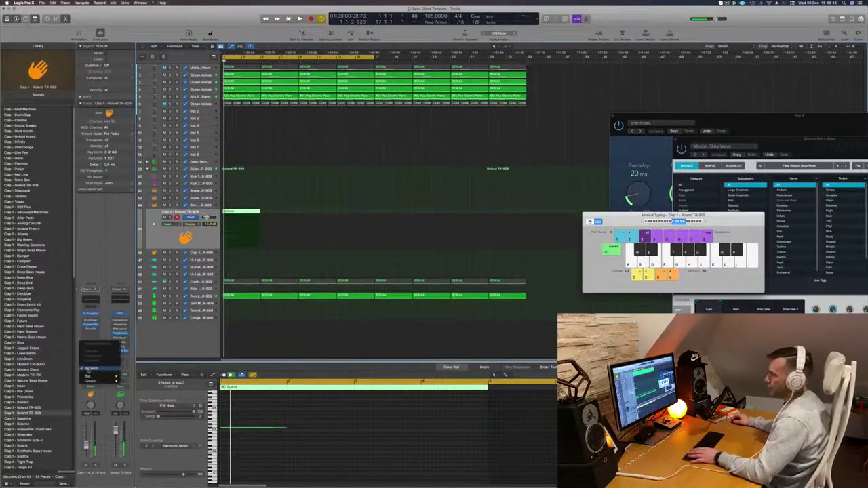
{"action": "left_click", "coordinate": [95, 331]}
{"action": "left_click", "coordinate": [96, 330]}
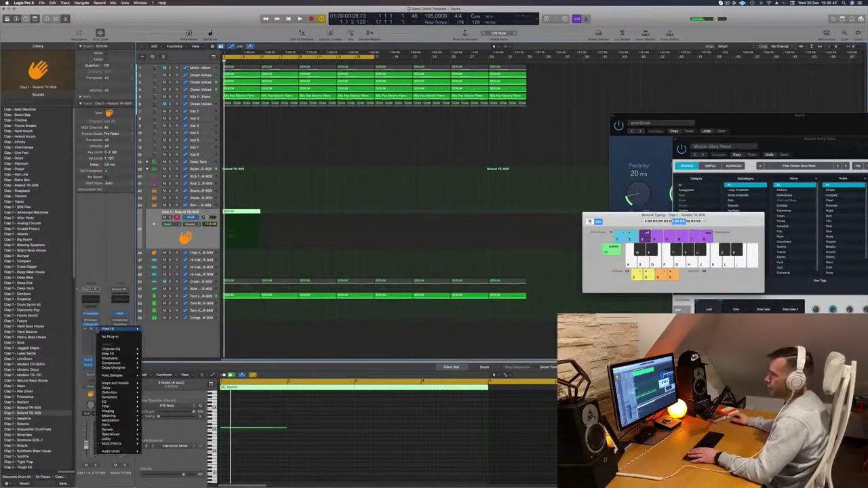
{"action": "mouse_move", "coordinate": [119, 390]}
{"action": "left_click", "coordinate": [195, 388]}
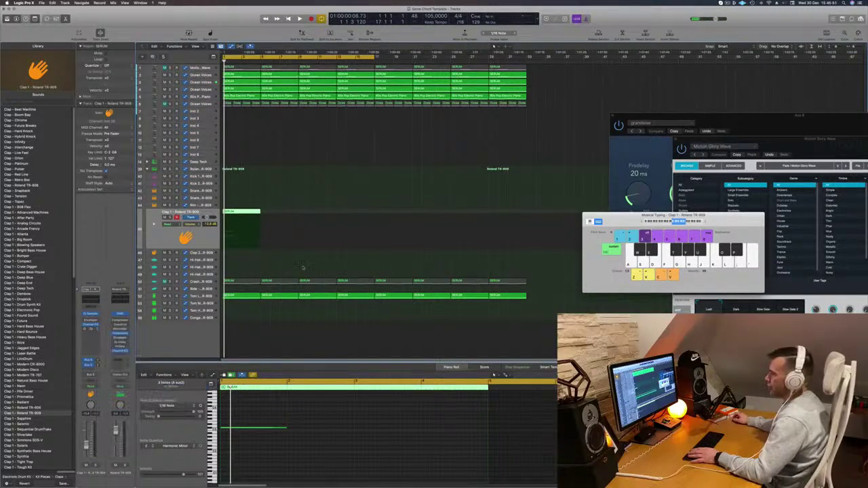
{"action": "key", "text": "space"}
{"action": "left_click_drag", "start_coordinate": [404, 78], "coordinate": [471, 144]}
Load the Double Time preset from the Complex category in Delay Designer and raise the Clap 1 track's volume
{"action": "left_click", "coordinate": [390, 152]}
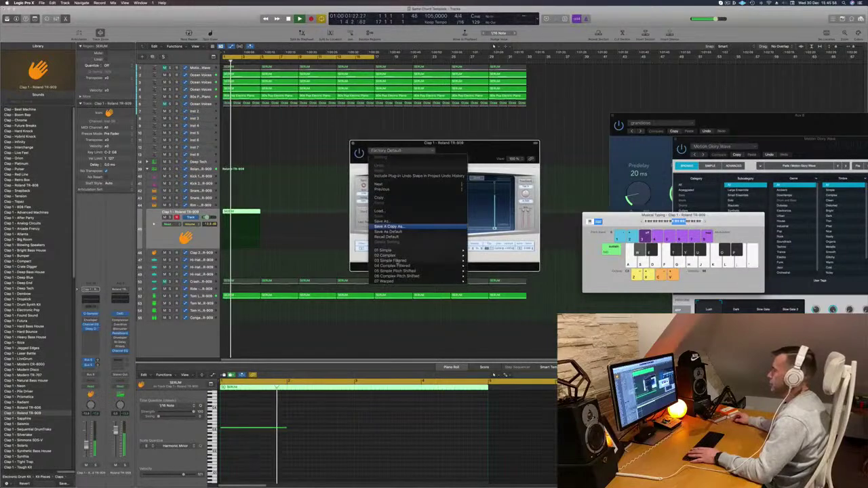
{"action": "mouse_move", "coordinate": [430, 256]}
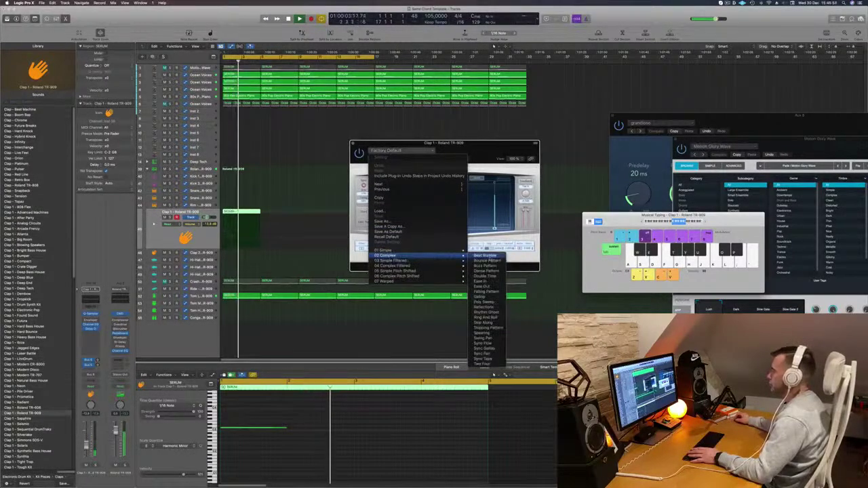
{"action": "left_click", "coordinate": [484, 277]}
{"action": "left_click_drag", "start_coordinate": [469, 146], "coordinate": [522, 149]}
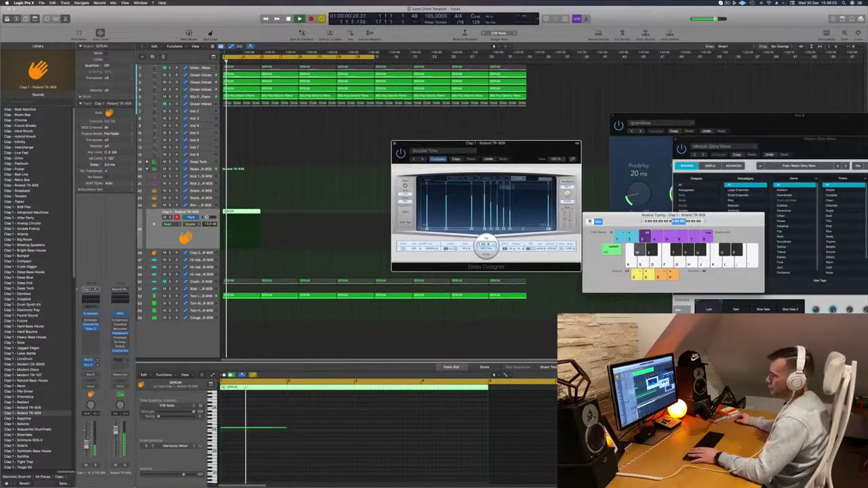
{"action": "left_click", "coordinate": [86, 441]}
{"action": "left_click_drag", "start_coordinate": [470, 153], "coordinate": [425, 150]}
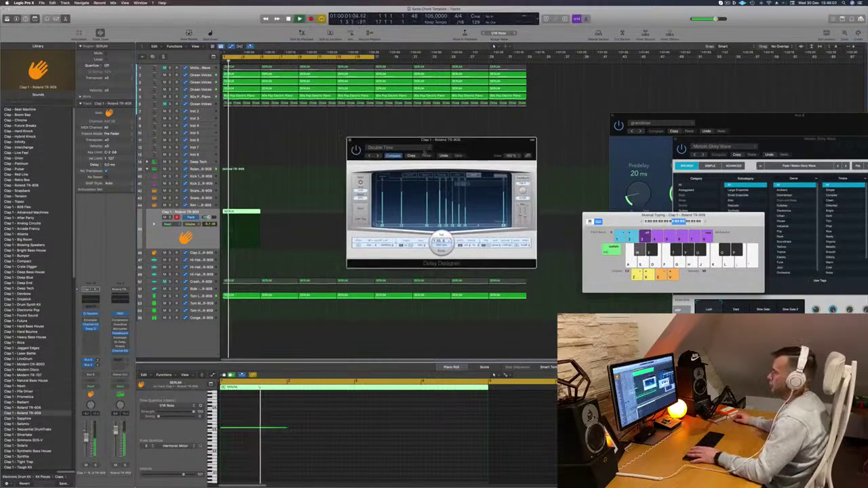
Step the Delay Designer forward to the Ease Out preset and audition the clap with it
{"action": "left_click", "coordinate": [378, 156]}
{"action": "key", "text": "space"}
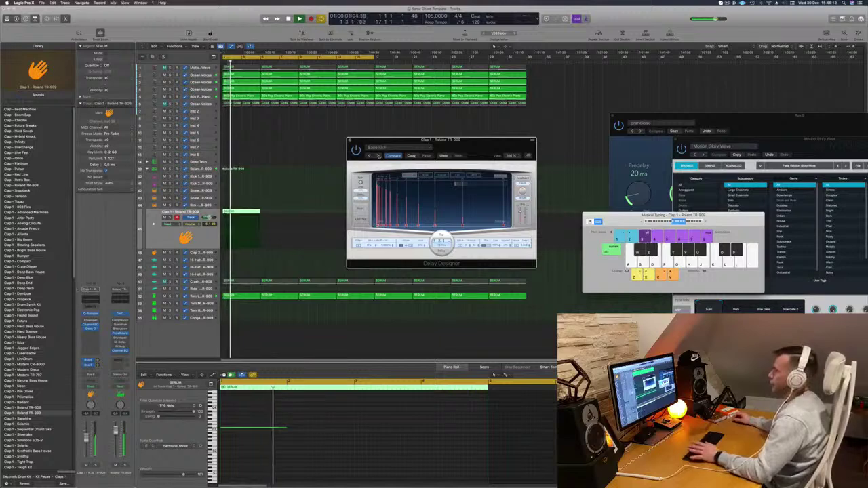
{"action": "left_click", "coordinate": [379, 157]}
{"action": "key", "text": "space"}
{"action": "key", "text": "space"}
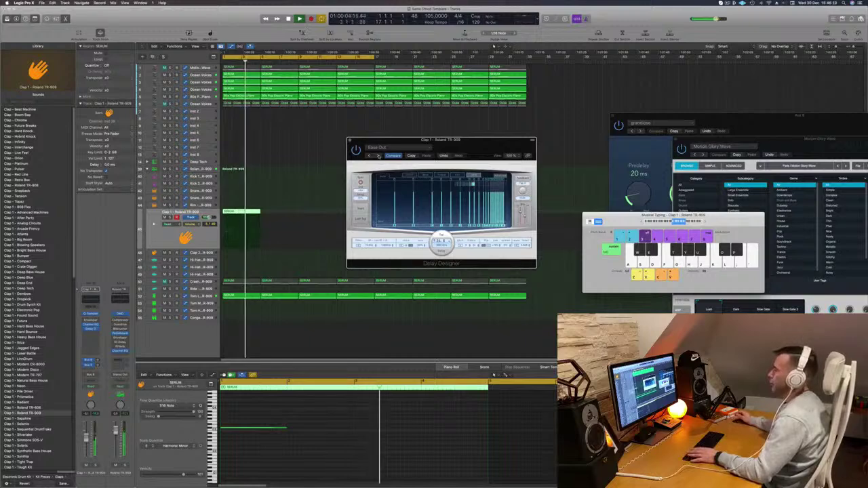
Step the Delay Designer forward through its presets to Reflections, audition the clap with each, and close the plug-in
{"action": "left_click", "coordinate": [378, 155]}
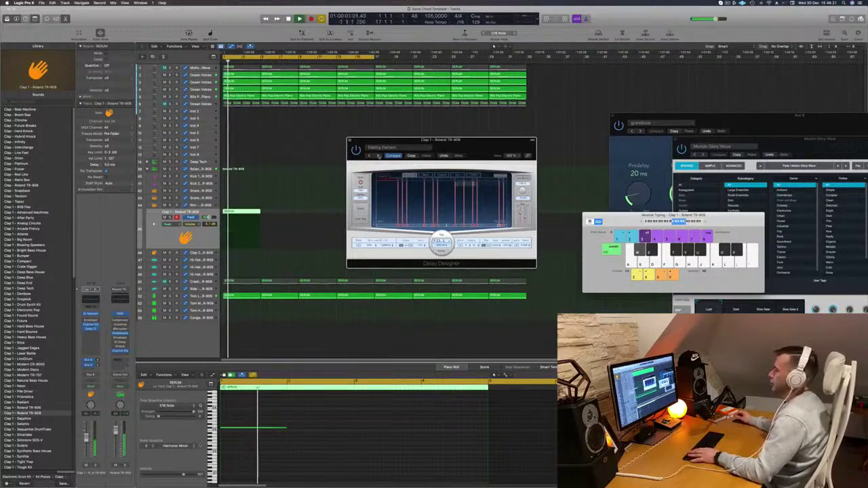
{"action": "left_click", "coordinate": [379, 156]}
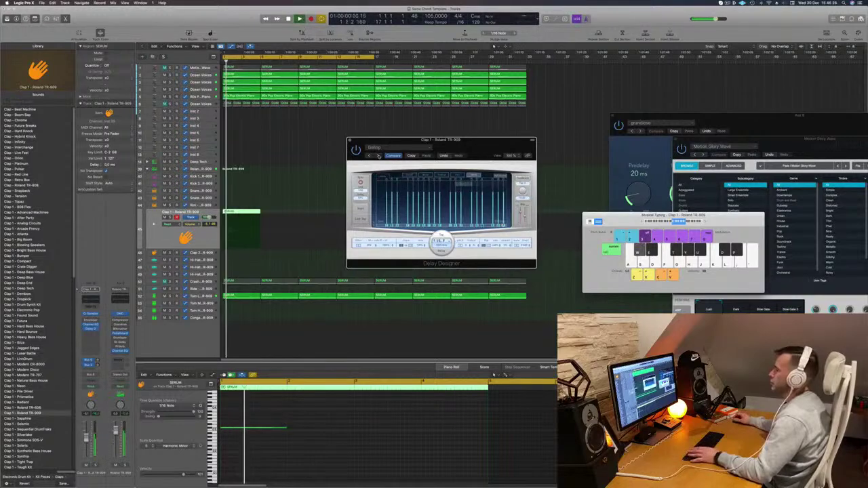
{"action": "left_click", "coordinate": [379, 156]}
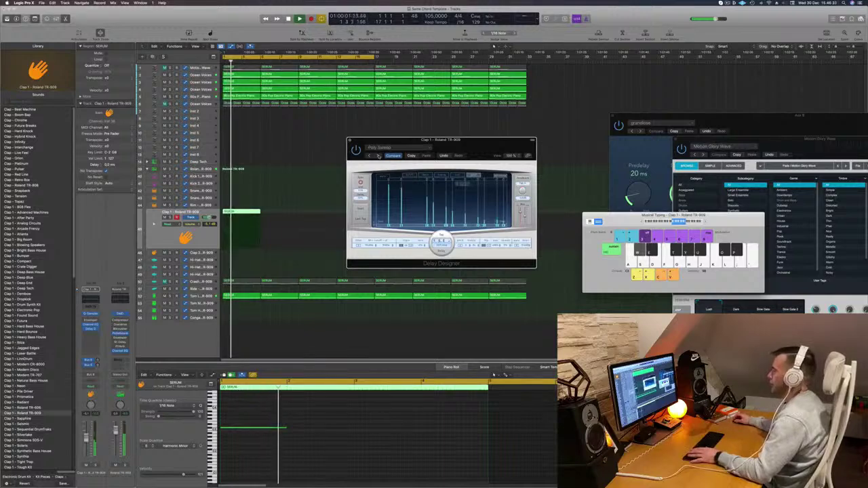
{"action": "left_click", "coordinate": [379, 156]}
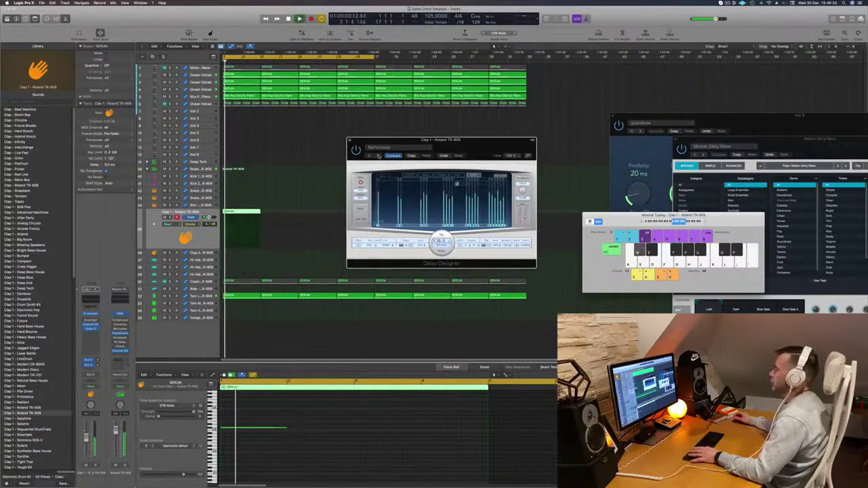
{"action": "left_click", "coordinate": [379, 156]}
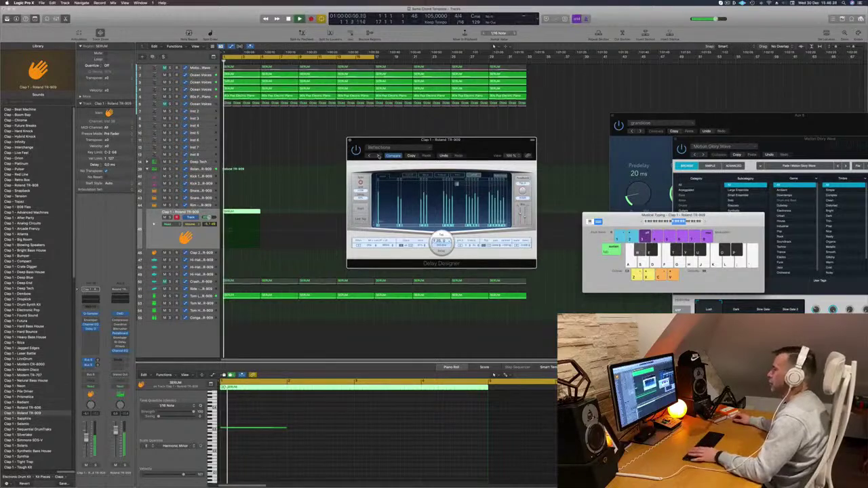
{"action": "left_click", "coordinate": [350, 140]}
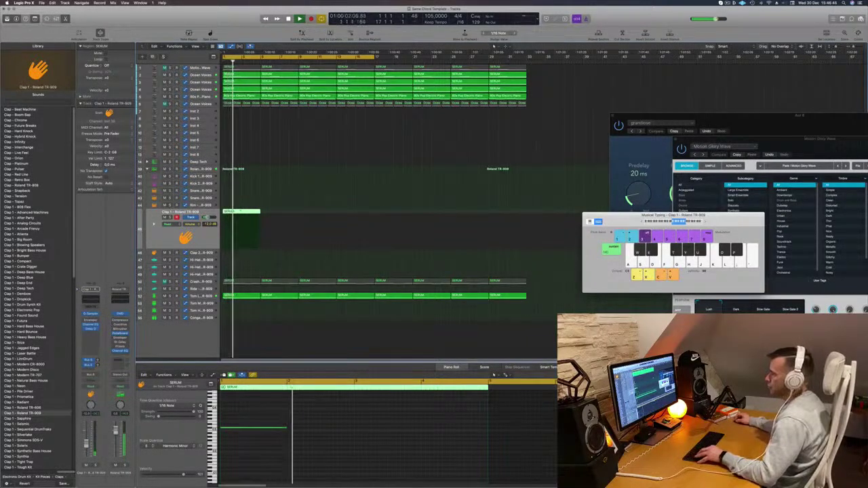
Shorten the Clap 1 region to bars 1 and 2 and copy it to bar 3
{"action": "left_click", "coordinate": [241, 211], "text": "super"}
{"action": "left_click", "coordinate": [251, 212]}
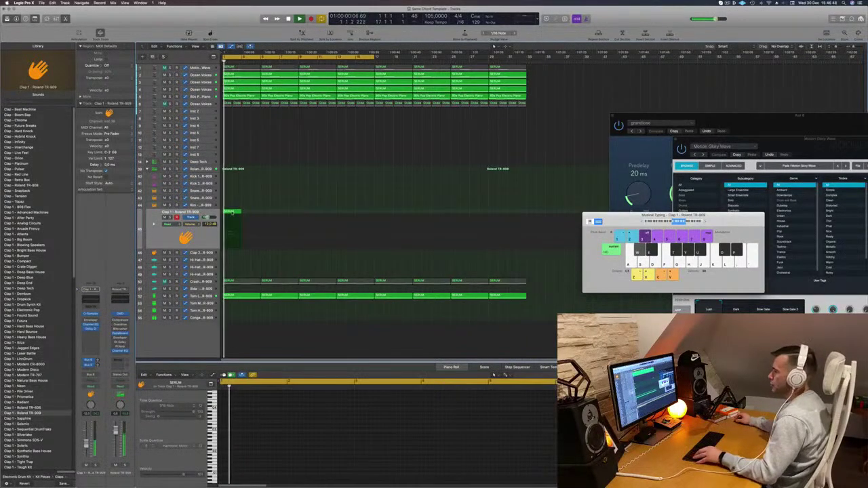
{"action": "left_click_drag", "start_coordinate": [232, 212], "coordinate": [249, 216]}
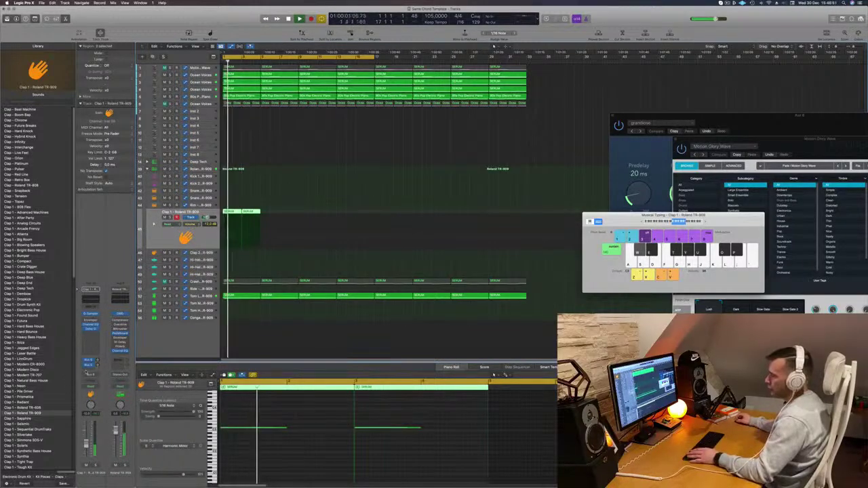
Add a further send to Bus 7 on the Clap 1 track
{"action": "left_click", "coordinate": [86, 372]}
{"action": "mouse_move", "coordinate": [90, 378]}
{"action": "left_click", "coordinate": [155, 337]}
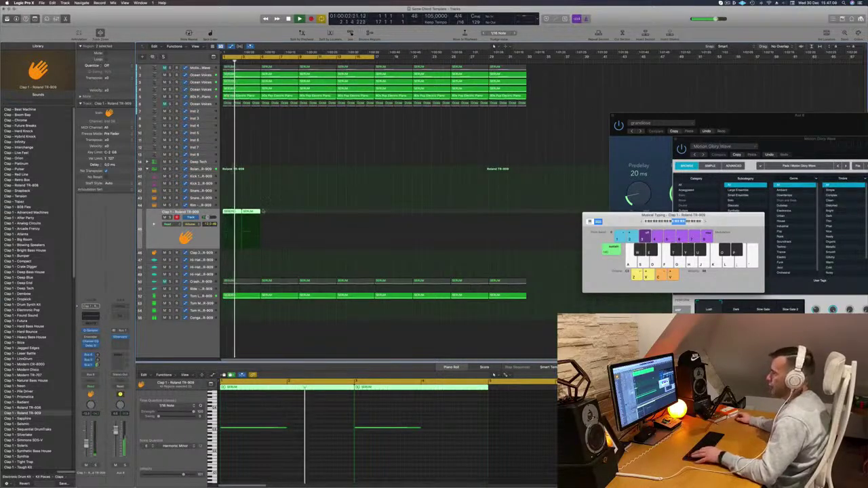
Copy the two Clap 1 regions to bar 5 and repeat the set until it fills 16 bars
{"action": "left_click_drag", "start_coordinate": [231, 212], "coordinate": [273, 216]}
{"action": "left_click", "coordinate": [232, 213], "text": "shift"}
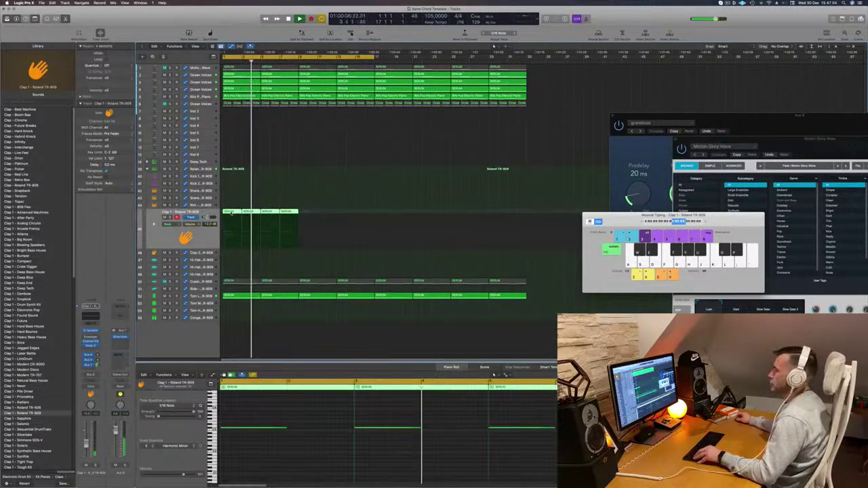
{"action": "key", "text": "super+r"}
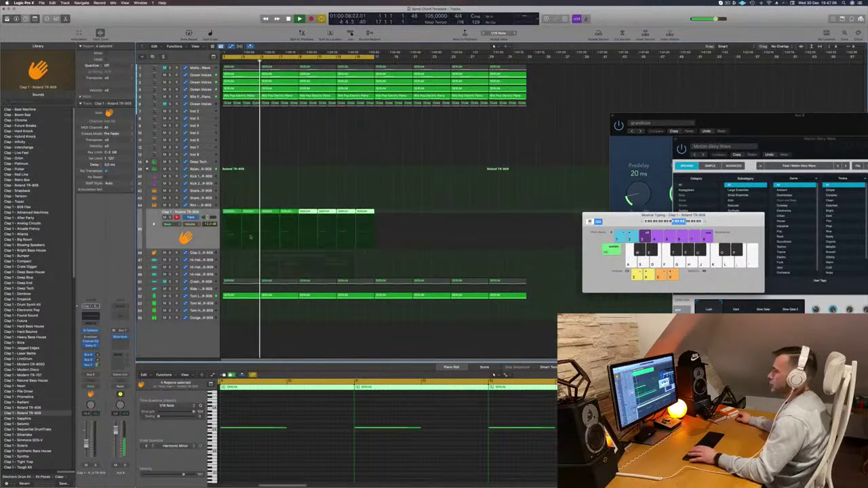
Unmute the Crash track, set its volume to -24.0 dB and restart playback from bar 1
{"action": "left_click", "coordinate": [208, 282]}
{"action": "key", "text": "Return"}
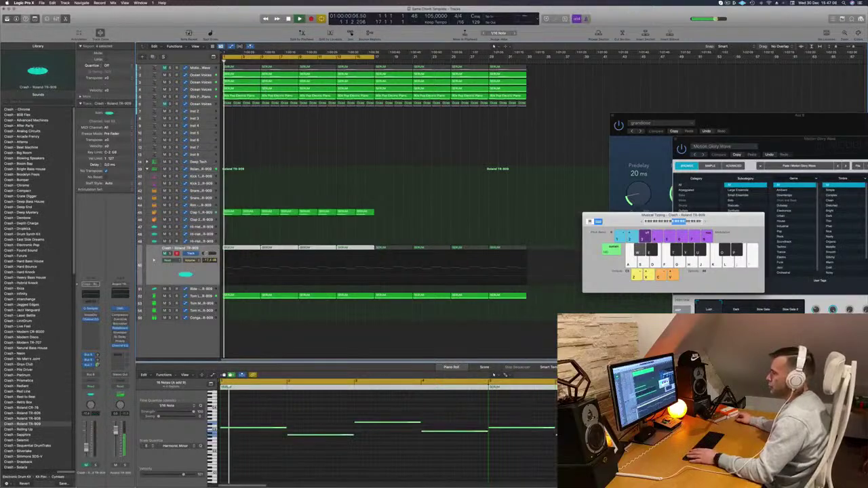
{"action": "left_click", "coordinate": [164, 254]}
{"action": "key", "text": "Return"}
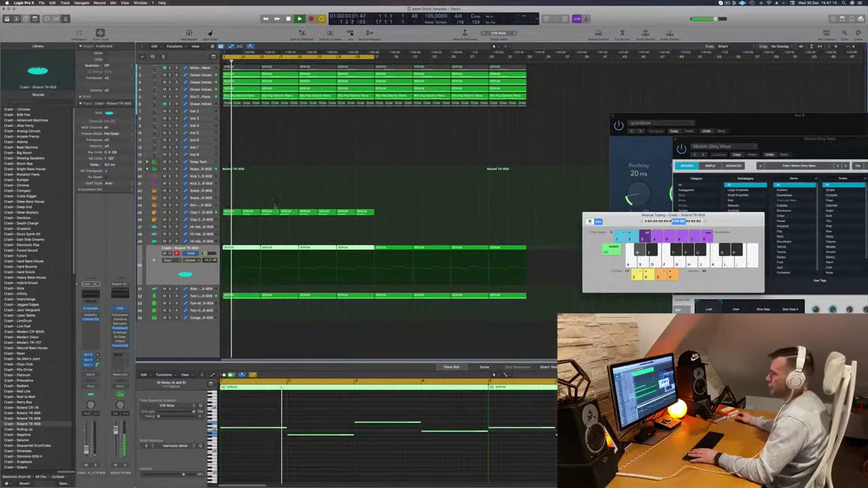
Delete every second Clap 1 region in the first 16 bars and copy the remaining four to start at bar 17
{"action": "scroll", "coordinate": [300, 197], "scroll_direction": "down", "scroll_amount": 3}
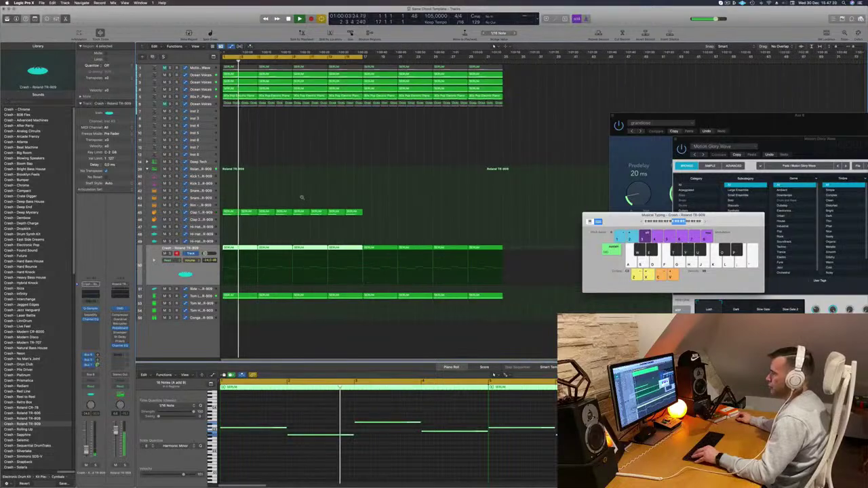
{"action": "scroll", "coordinate": [302, 199], "scroll_direction": "up", "scroll_amount": 4}
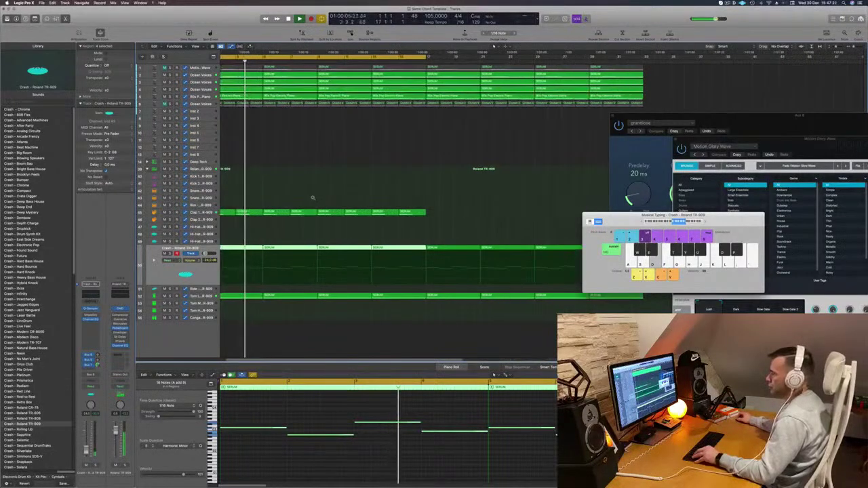
{"action": "scroll", "coordinate": [264, 202], "scroll_direction": "down", "scroll_amount": 1}
{"action": "scroll", "coordinate": [259, 208], "scroll_direction": "down", "scroll_amount": 1}
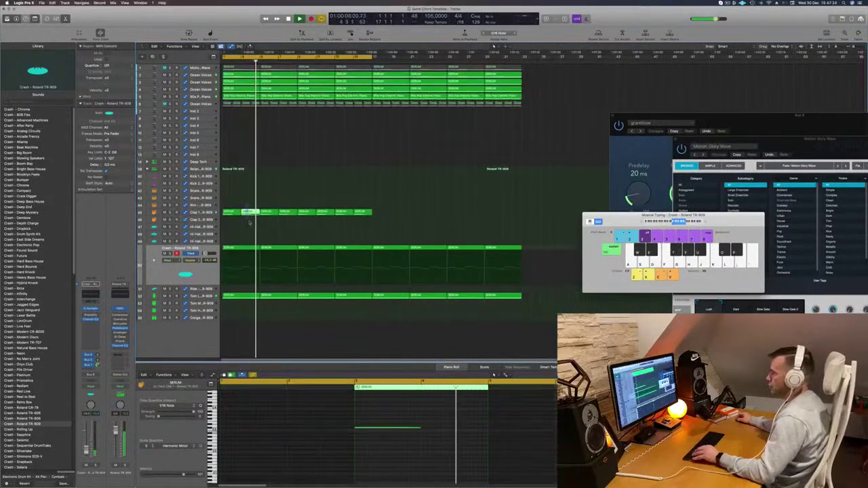
{"action": "left_click", "coordinate": [289, 212]}
{"action": "key", "text": "Delete"}
{"action": "left_click", "coordinate": [327, 213]}
{"action": "key", "text": "Delete"}
{"action": "left_click", "coordinate": [365, 212]}
{"action": "key", "text": "Delete"}
{"action": "mouse_move", "coordinate": [375, 213]}
{"action": "left_mouse_down"}
{"action": "mouse_move", "coordinate": [223, 222]}
{"action": "mouse_move", "coordinate": [382, 218]}
{"action": "left_mouse_up"}
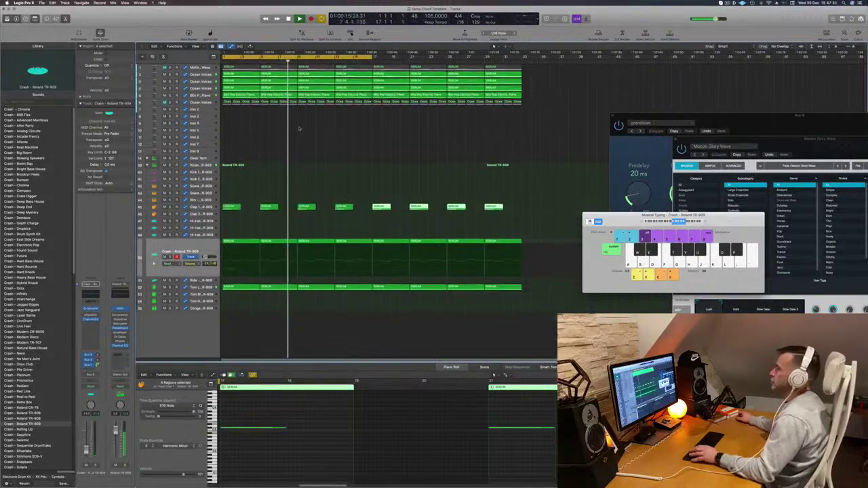
Extend the cycle range to the end of bar 32 and restart playback from bar 1
{"action": "left_click", "coordinate": [261, 122]}
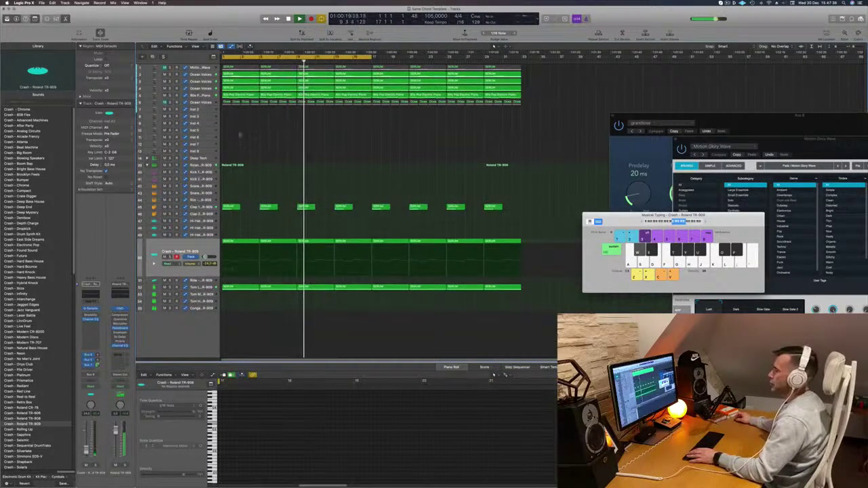
{"action": "key", "text": "Return"}
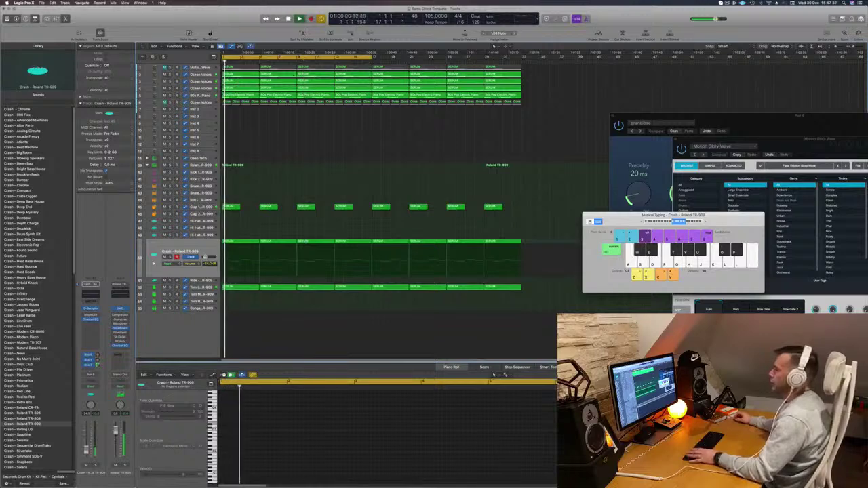
{"action": "left_click_drag", "start_coordinate": [371, 57], "coordinate": [521, 57]}
{"action": "key", "text": "Return"}
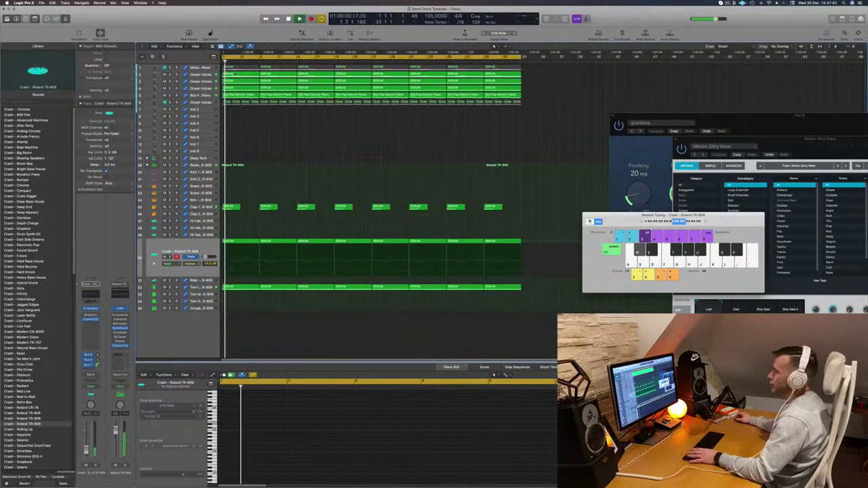
Delete the 80s Pop Electric Piano regions in bars 1 to 8
{"action": "left_click", "coordinate": [235, 74]}
{"action": "left_click", "coordinate": [234, 95]}
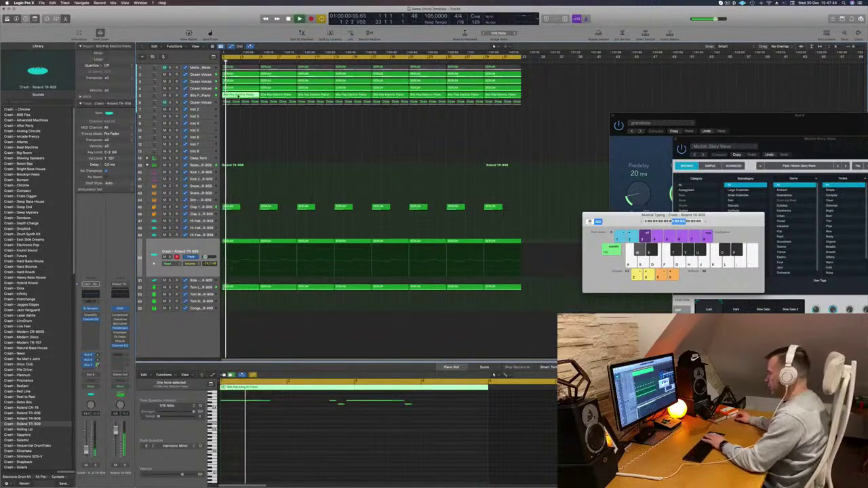
{"action": "key", "text": "Delete"}
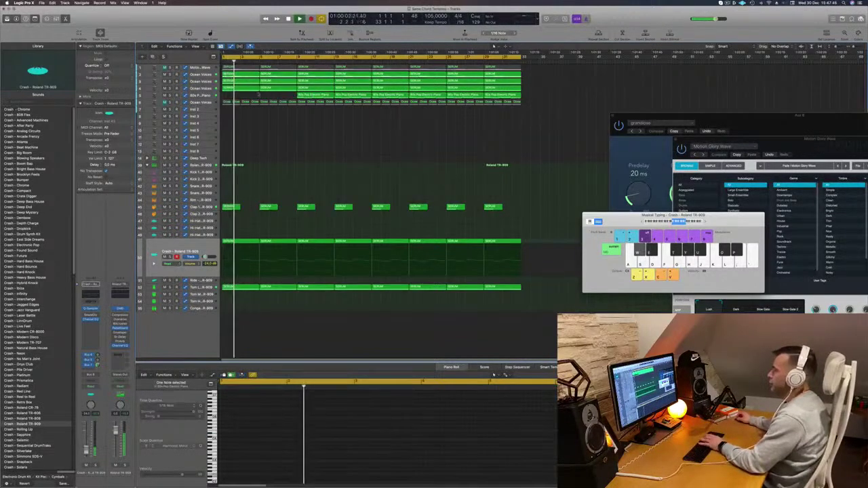
Unmute the Ocean Voices arpeggio track and the Motion Glory Wave track and play the arrangement
{"action": "left_click", "coordinate": [165, 103]}
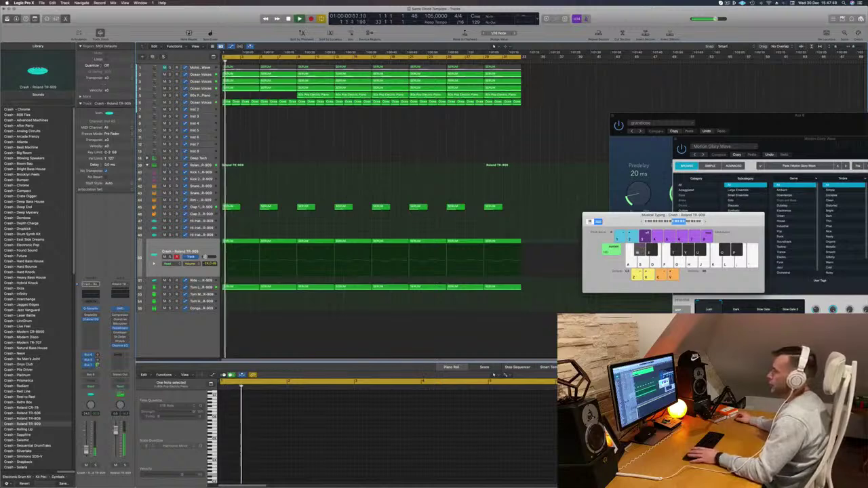
{"action": "left_click", "coordinate": [165, 67]}
{"action": "key", "text": "space"}
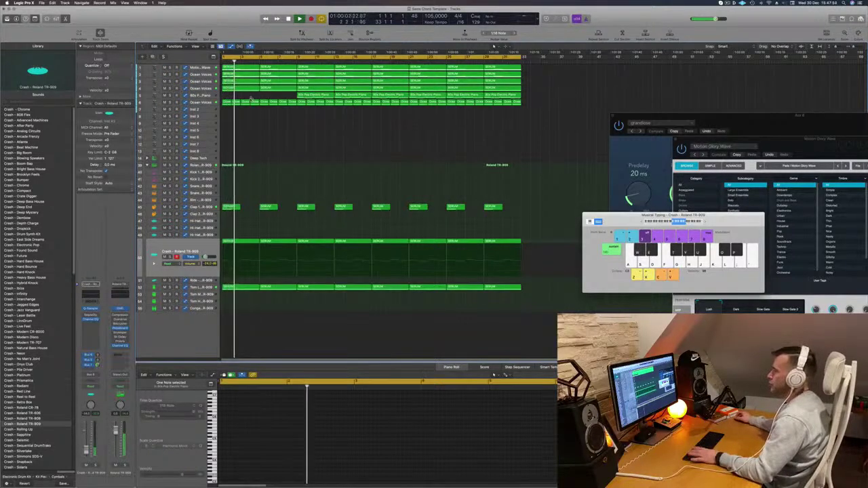
Delete the first Motion Glory Wave region and the first Clap 1 region at bar 1
{"action": "left_click", "coordinate": [242, 68]}
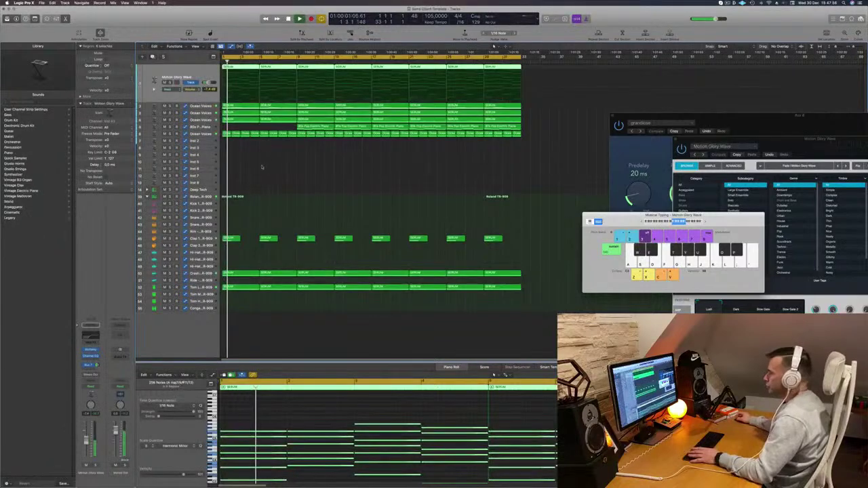
{"action": "key", "text": "Delete"}
{"action": "key", "text": "space"}
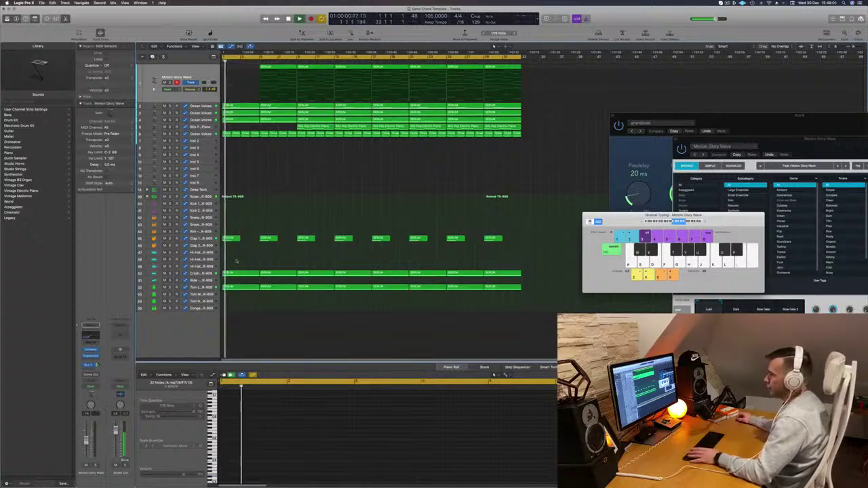
{"action": "left_click", "coordinate": [236, 274]}
{"action": "left_click", "coordinate": [233, 238]}
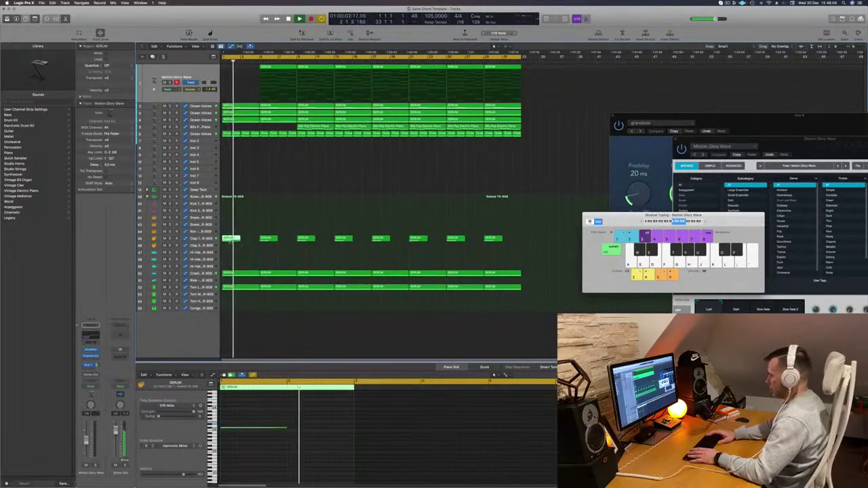
{"action": "key", "text": "Delete"}
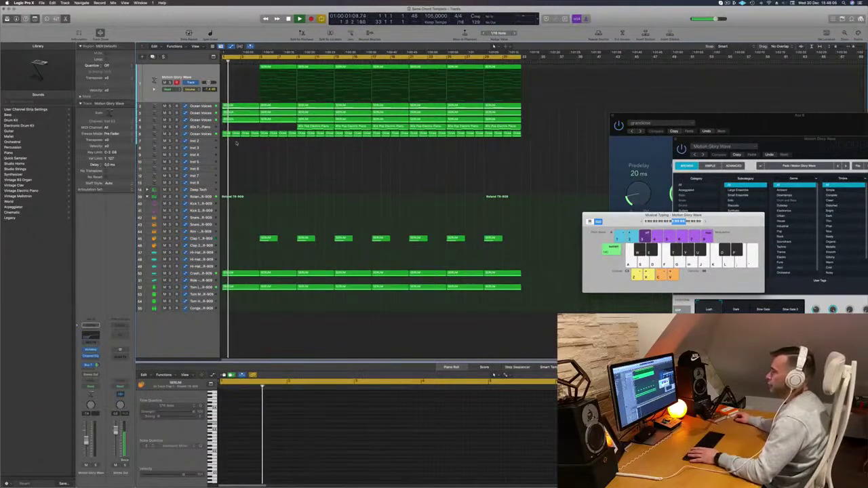
Delete the Ocean Voices arpeggio, Crash and low tom regions in bars 1 to 4
{"action": "left_click", "coordinate": [256, 134]}
{"action": "key", "text": "Delete"}
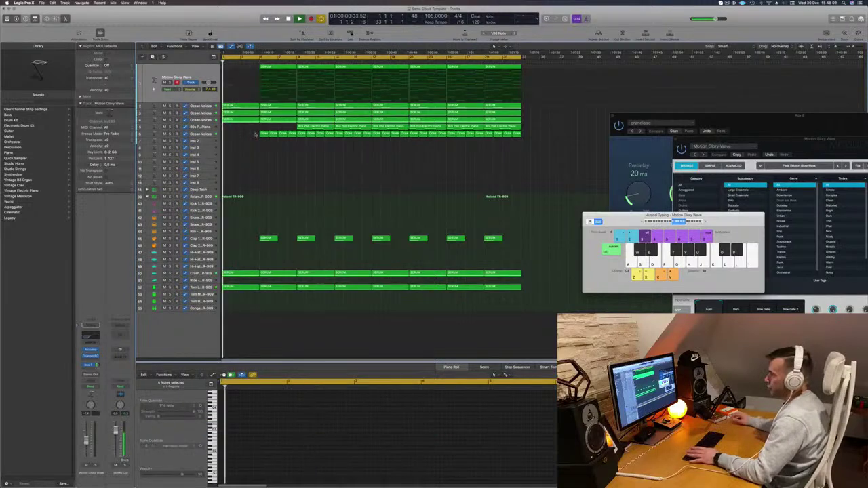
{"action": "left_click_drag", "start_coordinate": [233, 251], "coordinate": [234, 292]}
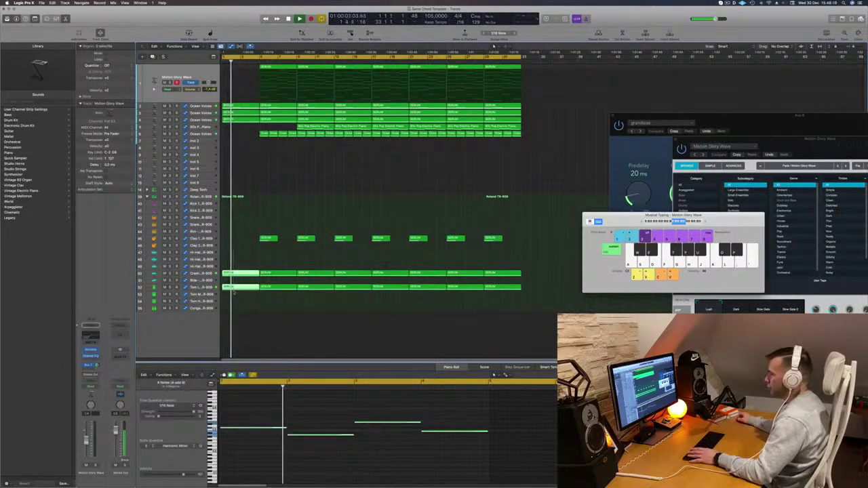
{"action": "key", "text": "Delete"}
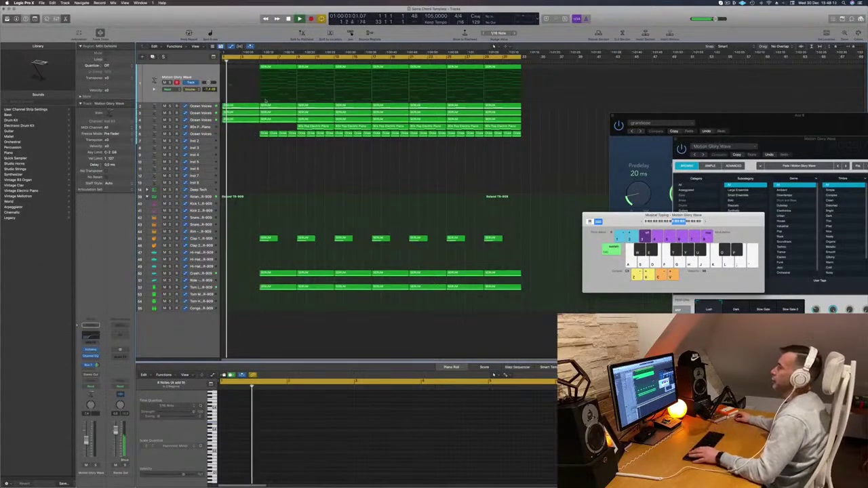
Delete the Motion Glory Wave region in bars 5 to 8
{"action": "key", "text": "super+Right"}
{"action": "key", "text": "super+Right"}
{"action": "key", "text": "super+Right"}
{"action": "key", "text": "super+Right"}
{"action": "key", "text": "super+Right"}
{"action": "key", "text": "super+Right"}
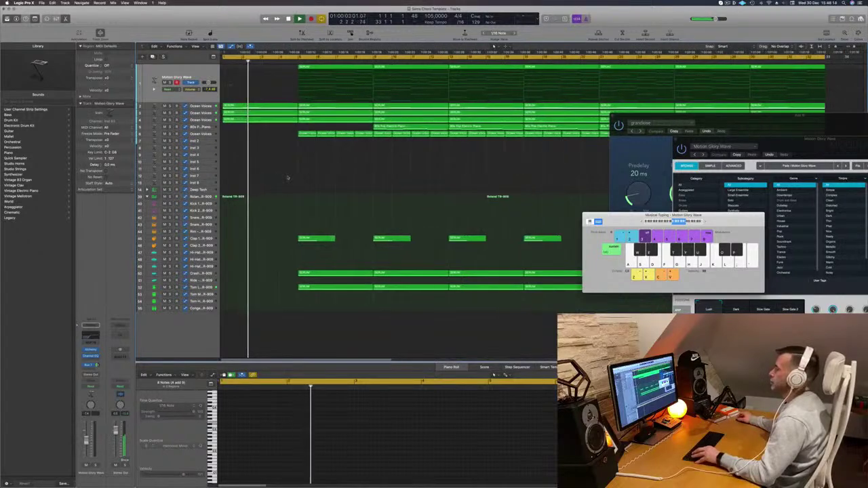
{"action": "left_click", "coordinate": [333, 70]}
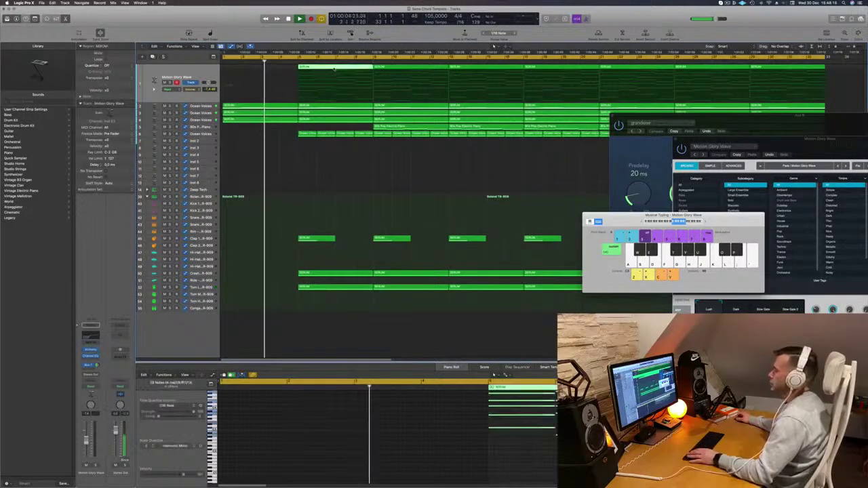
{"action": "key", "text": "Delete"}
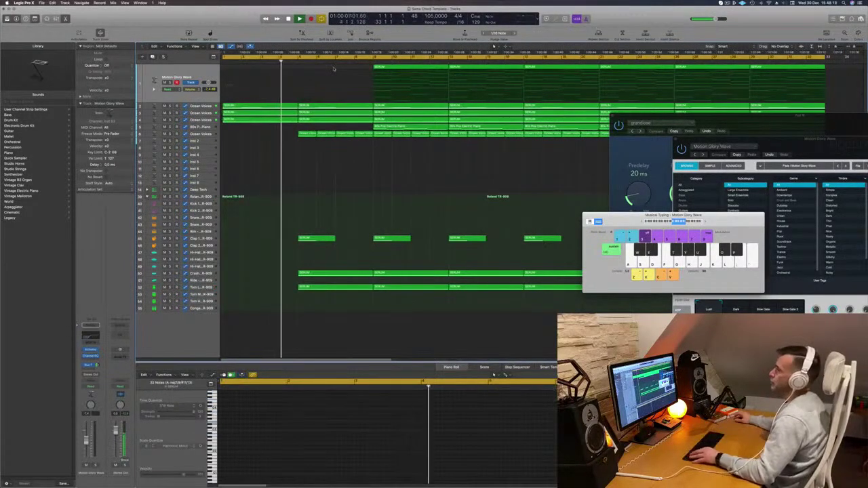
{"action": "key", "text": "super+Left"}
{"action": "key", "text": "super+Right"}
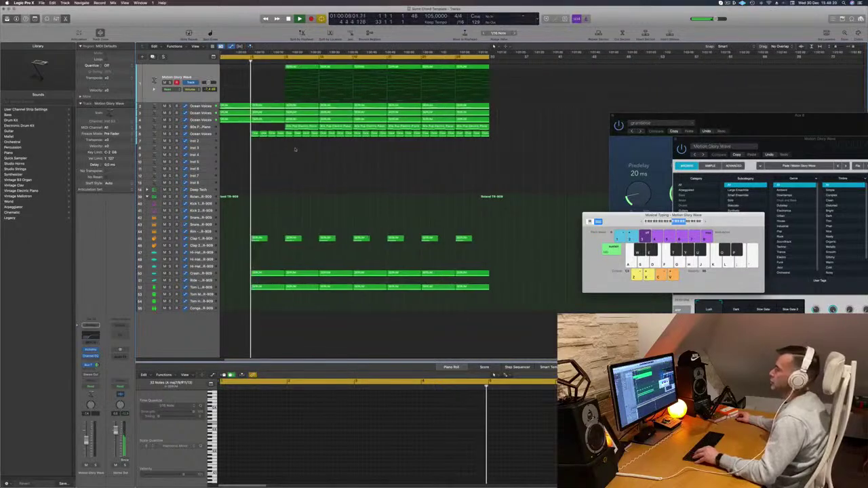
Delete the Clap 1, Crash, low tom and Ocean Voices arpeggio regions in bars 5 to 8
{"action": "mouse_move", "coordinate": [247, 234]}
{"action": "left_mouse_down"}
{"action": "mouse_move", "coordinate": [267, 290]}
{"action": "mouse_move", "coordinate": [267, 279]}
{"action": "left_mouse_up"}
{"action": "key", "text": "Delete"}
{"action": "scroll", "coordinate": [275, 188], "scroll_direction": "up", "scroll_amount": 4}
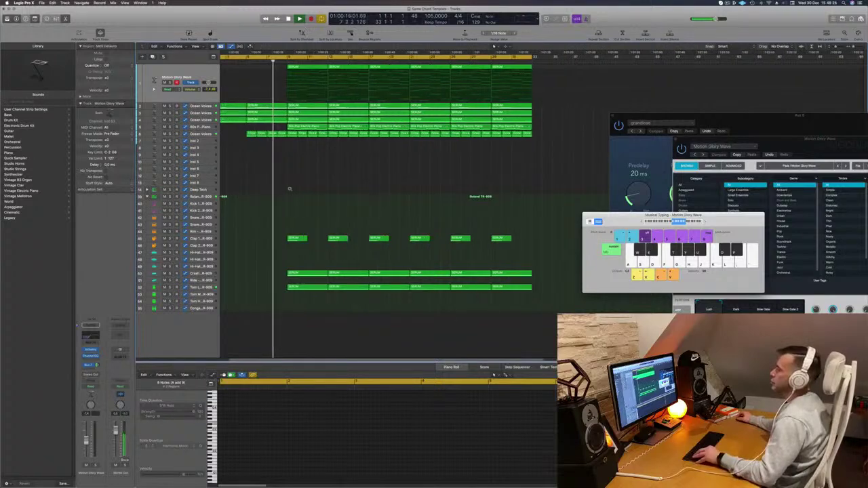
{"action": "scroll", "coordinate": [275, 189], "scroll_direction": "down", "scroll_amount": 2}
{"action": "scroll", "coordinate": [265, 136], "scroll_direction": "left", "scroll_amount": 1}
Restart playback from the beginning and copy the Motion Glory Wave region at bar 9 to bar 5
{"action": "key", "text": "space"}
{"action": "key", "text": "Return"}
{"action": "key", "text": "space"}
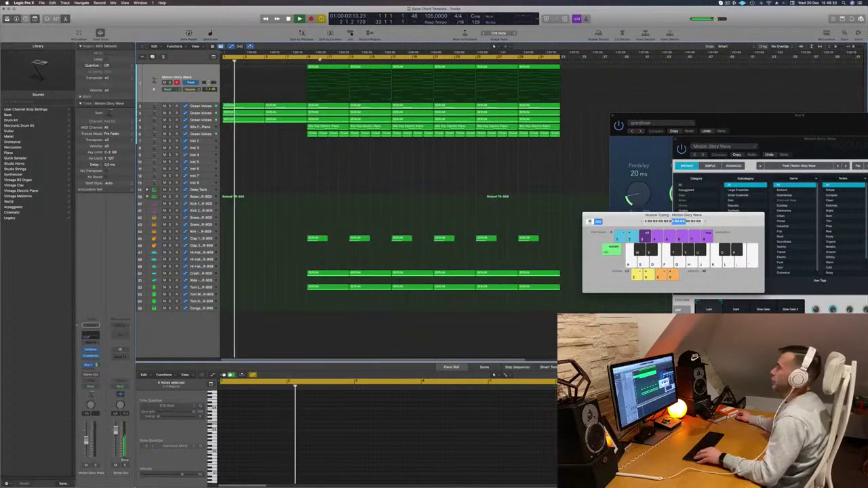
{"action": "left_click_drag", "start_coordinate": [331, 68], "coordinate": [290, 72]}
{"action": "scroll", "coordinate": [290, 72], "scroll_direction": "down", "scroll_amount": 2}
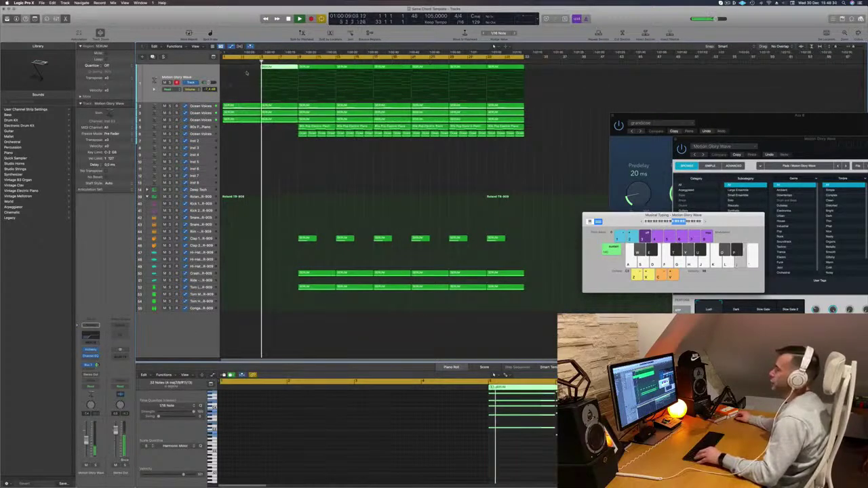
{"action": "key", "text": "super+Left"}
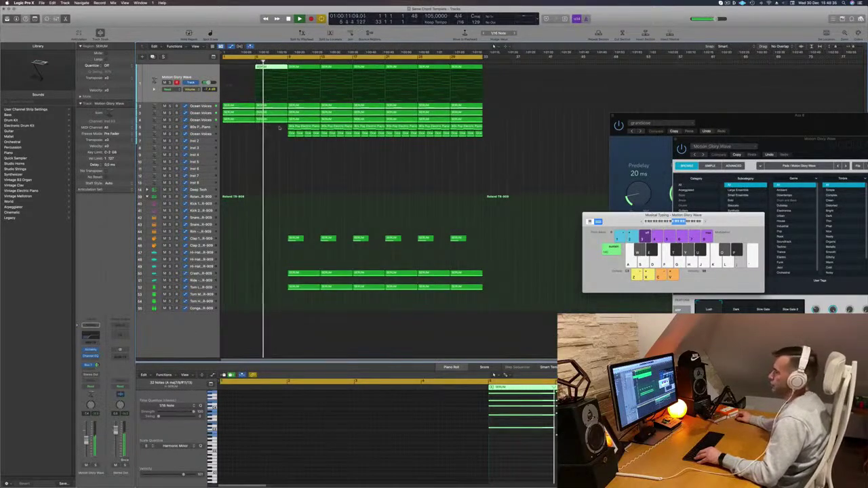
Delete the electric piano and arpeggio regions in bars 9 to 12, and the Clap 1, Crash and low tom regions in bars 9 to 16
{"action": "left_click", "coordinate": [299, 131]}
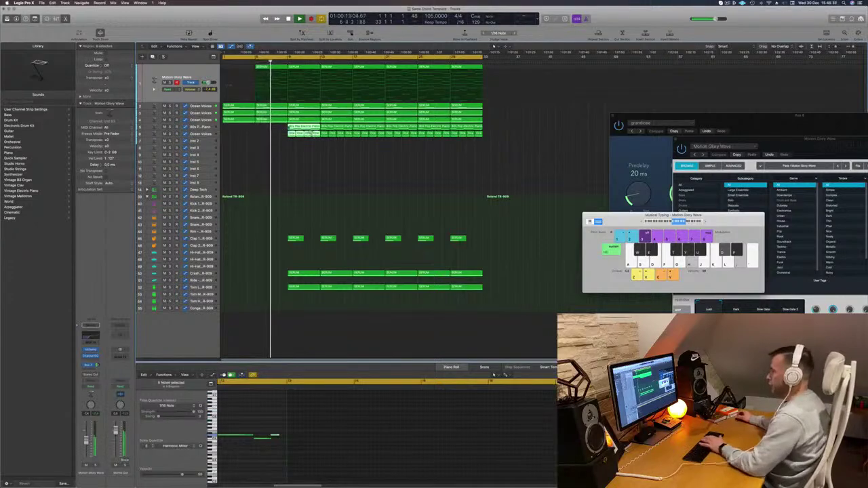
{"action": "key", "text": "Delete"}
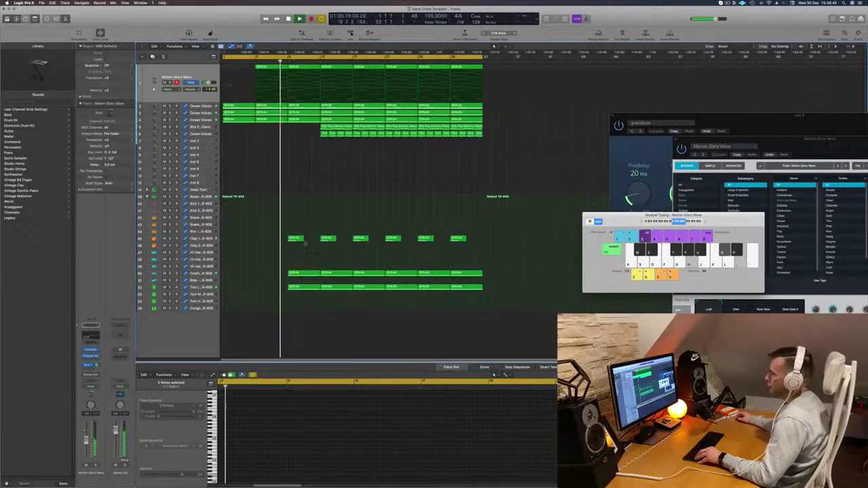
{"action": "left_click_drag", "start_coordinate": [292, 220], "coordinate": [343, 305]}
{"action": "key", "text": "Delete"}
{"action": "scroll", "coordinate": [273, 175], "scroll_direction": "up", "scroll_amount": 2}
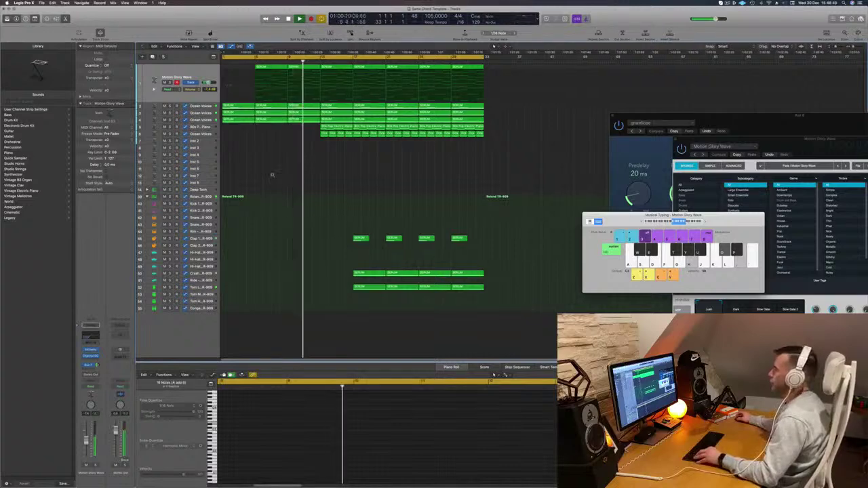
{"action": "scroll", "coordinate": [313, 180], "scroll_direction": "down", "scroll_amount": 1}
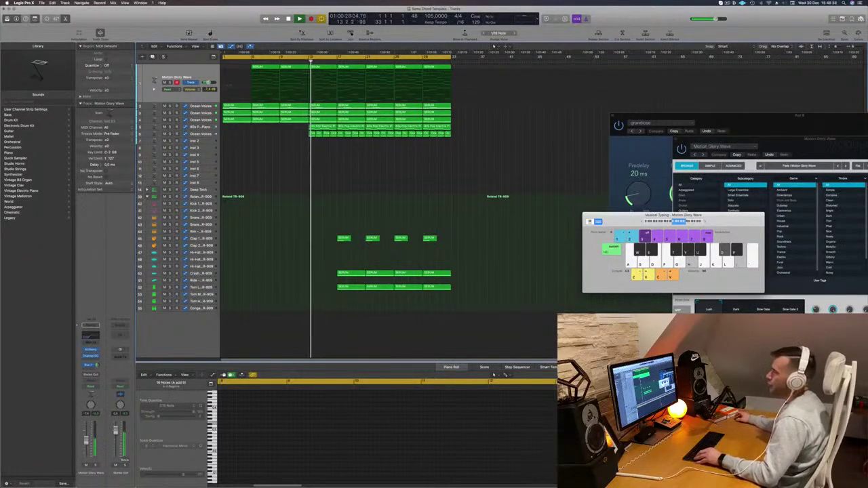
Move playback to about bar 11 and delete the electric piano region in bars 13 to 16
{"action": "left_click", "coordinate": [295, 61]}
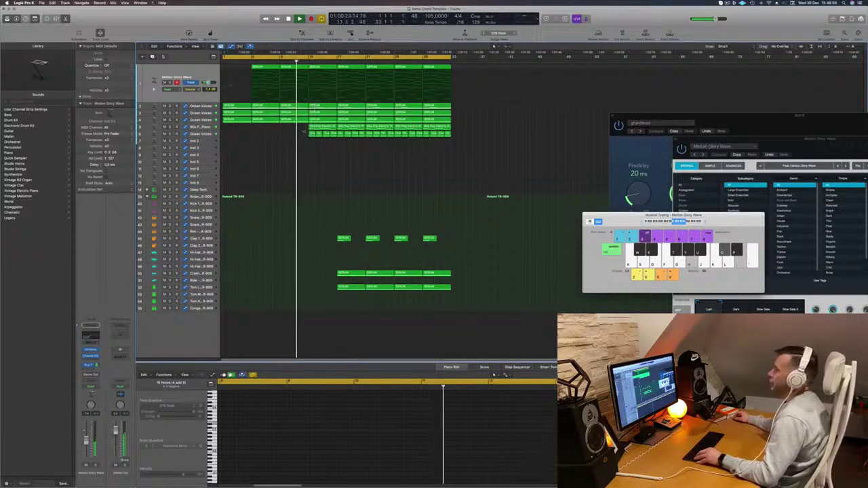
{"action": "left_click_drag", "start_coordinate": [306, 124], "coordinate": [331, 138]}
{"action": "left_click", "coordinate": [325, 127]}
{"action": "key", "text": "Delete"}
Delete the Motion Glory Wave region and the uppermost Ocean Voices region in bars 17 to 20
{"action": "left_click", "coordinate": [352, 68]}
{"action": "key", "text": "Delete"}
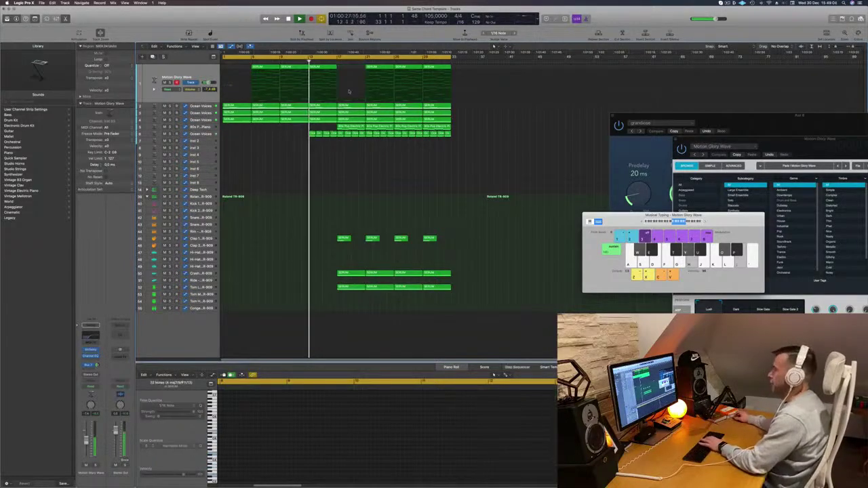
{"action": "left_click", "coordinate": [350, 106]}
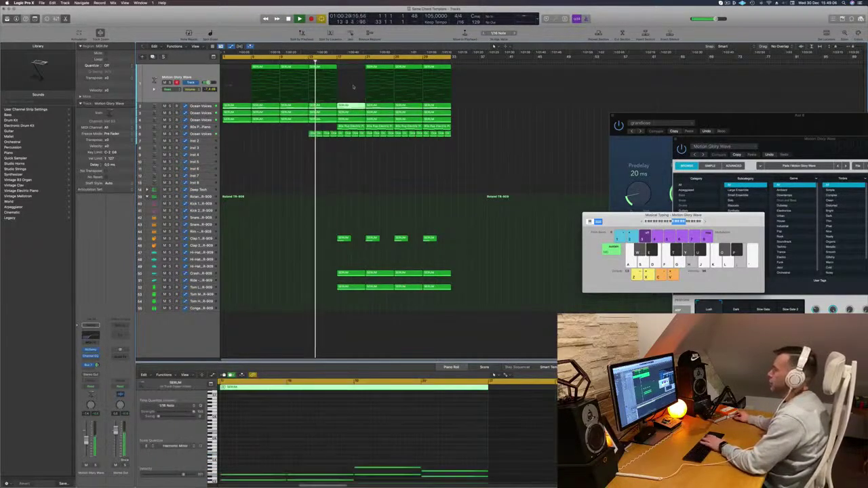
{"action": "key", "text": "Delete"}
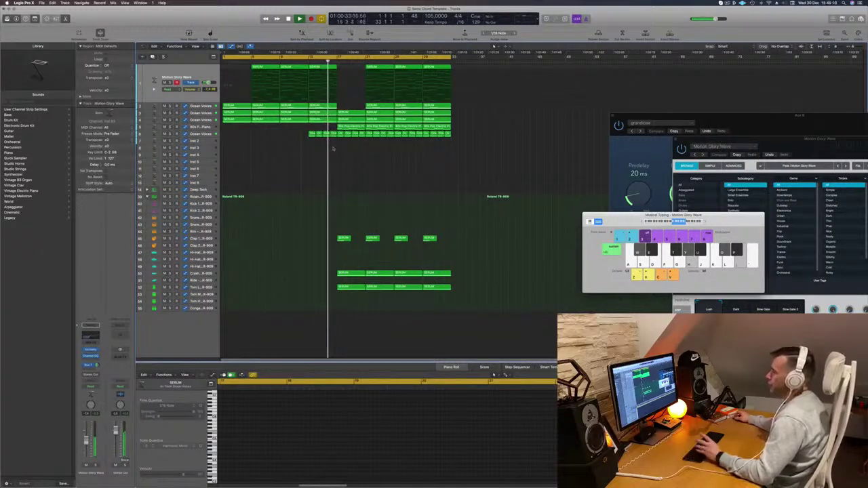
{"action": "key", "text": "super+Right"}
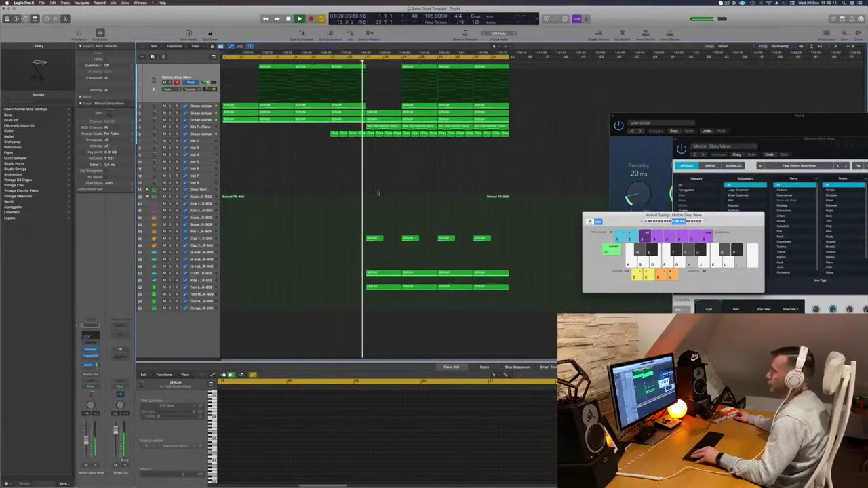
{"action": "key", "text": "super+Left"}
{"action": "key", "text": "super+Left"}
{"action": "key", "text": "super+Right"}
{"action": "key", "text": "super+Right"}
{"action": "key", "text": "super+Right"}
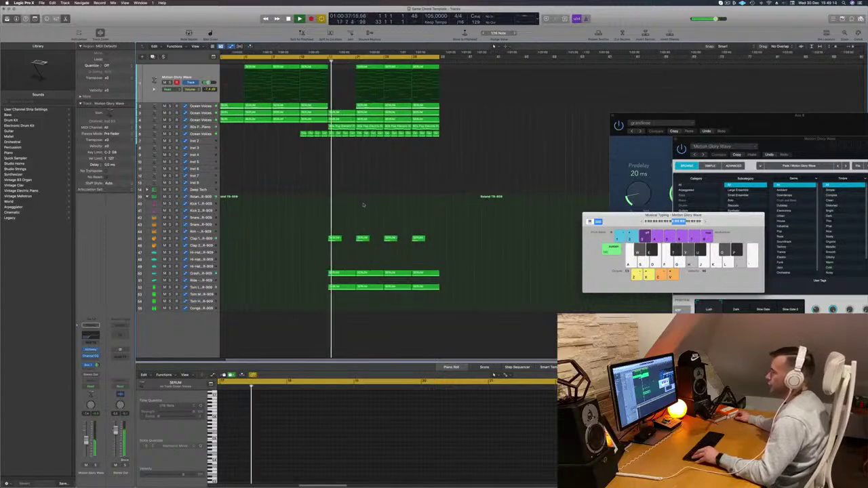
{"action": "key", "text": "super+Left"}
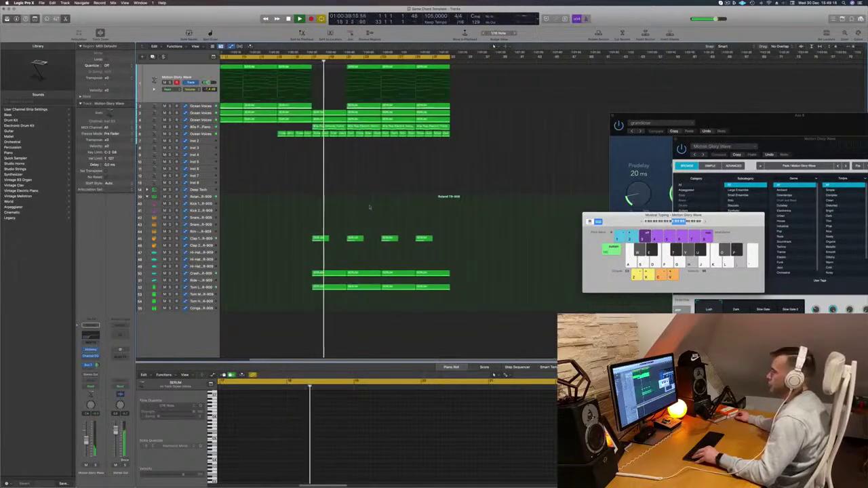